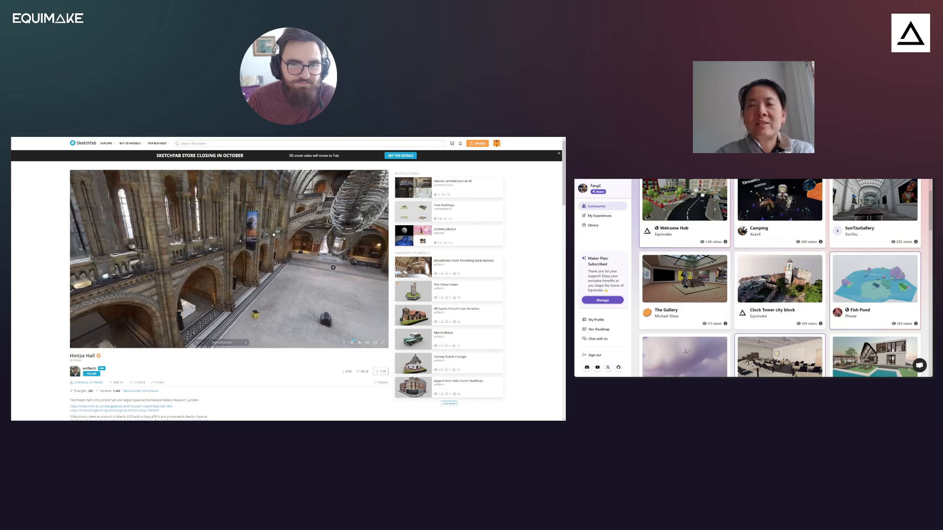
- Create a new Equimake experience named "British Museum"
{"action": "scroll", "coordinate": [754, 277], "scroll_direction": "up", "scroll_amount": 2}
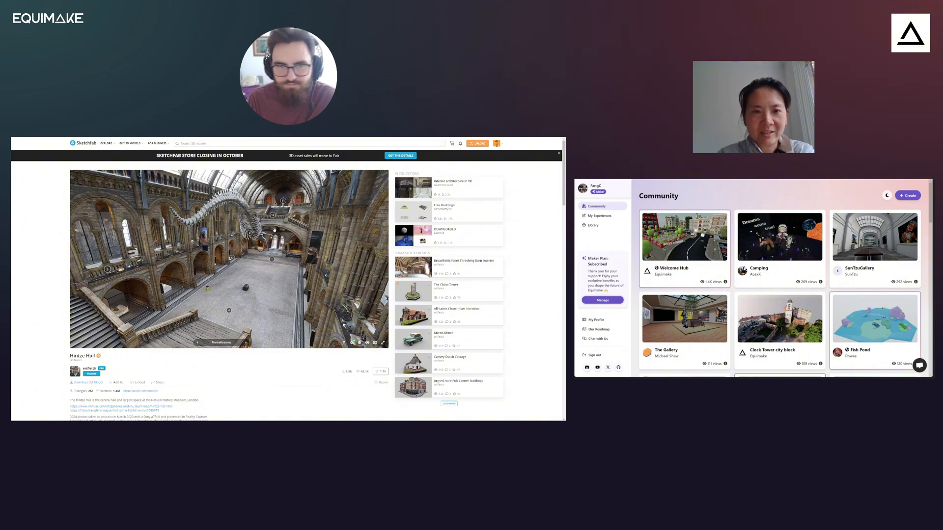
{"action": "left_click_drag", "start_coordinate": [275, 229], "coordinate": [251, 247]}
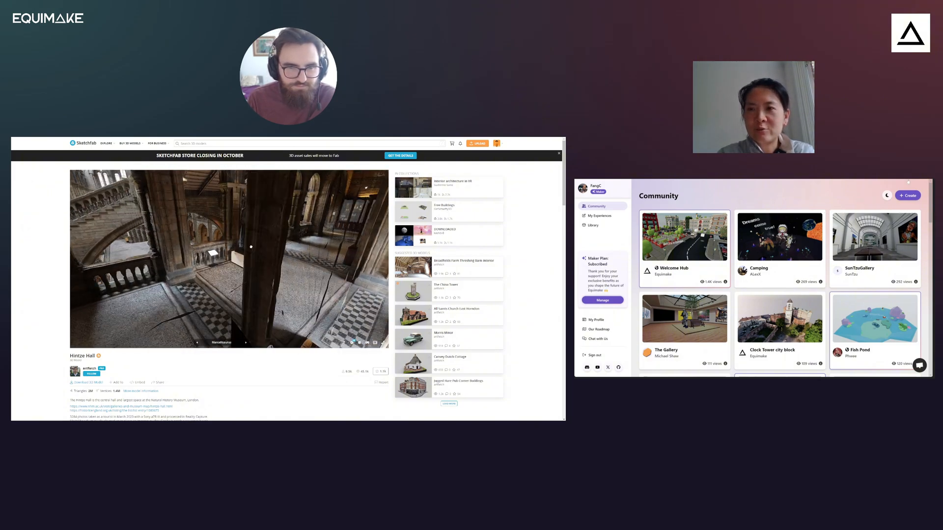
{"action": "left_click", "coordinate": [908, 196]}
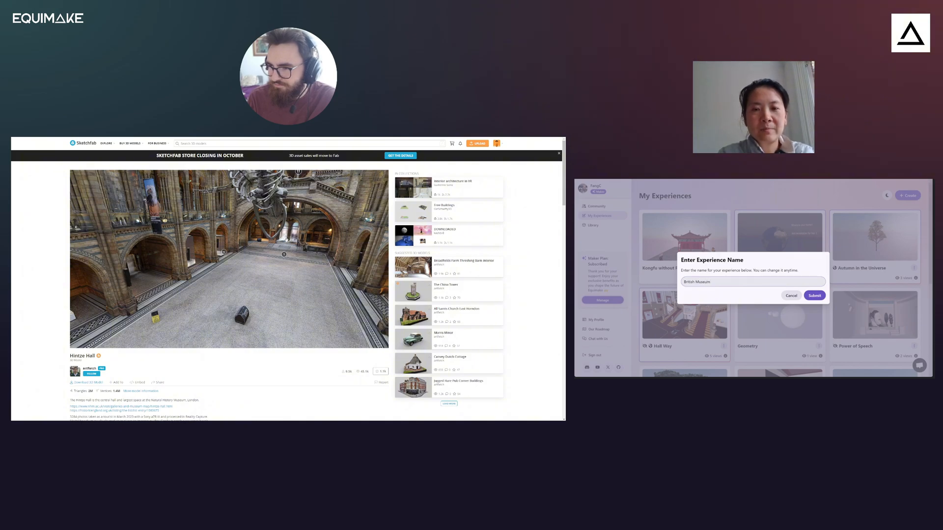
{"action": "left_click", "coordinate": [820, 297]}
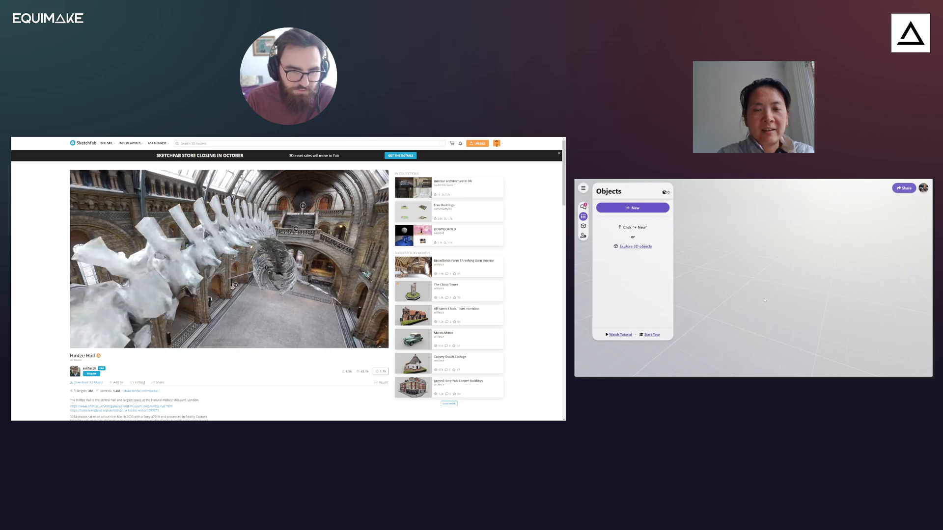
- Download the Hintze Hall model from Sketchfab and upload it to the Equimake library
{"action": "left_click", "coordinate": [90, 383]}
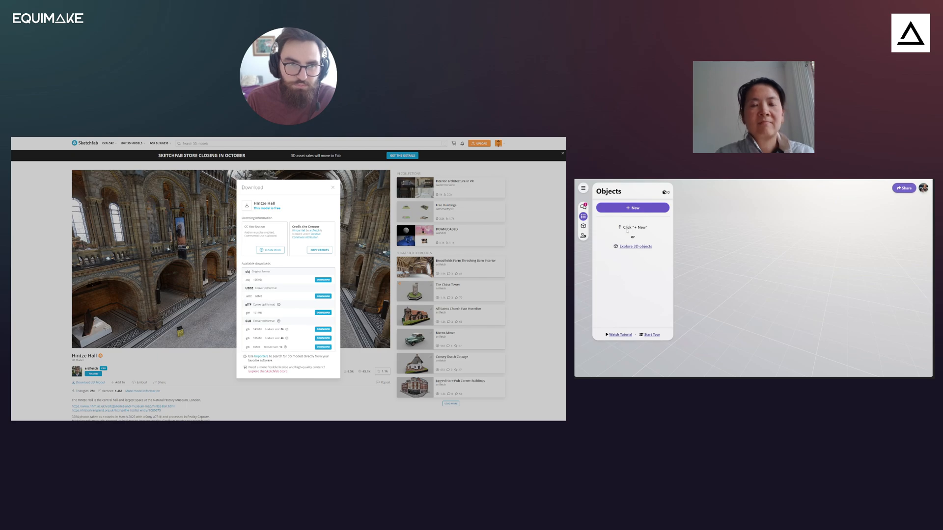
{"action": "key", "text": "ctrl+Tab"}
{"action": "left_click", "coordinate": [31, 162]}
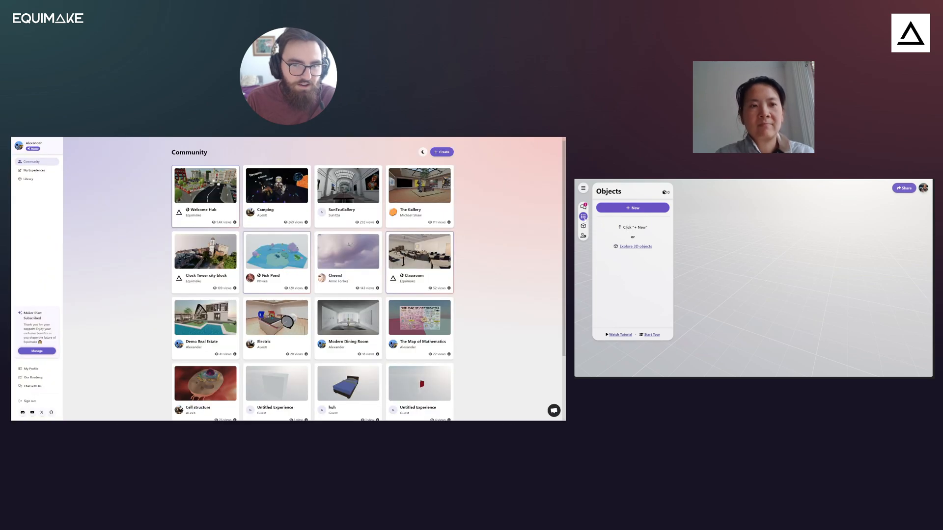
{"action": "left_click", "coordinate": [41, 179]}
{"action": "left_click", "coordinate": [213, 206]}
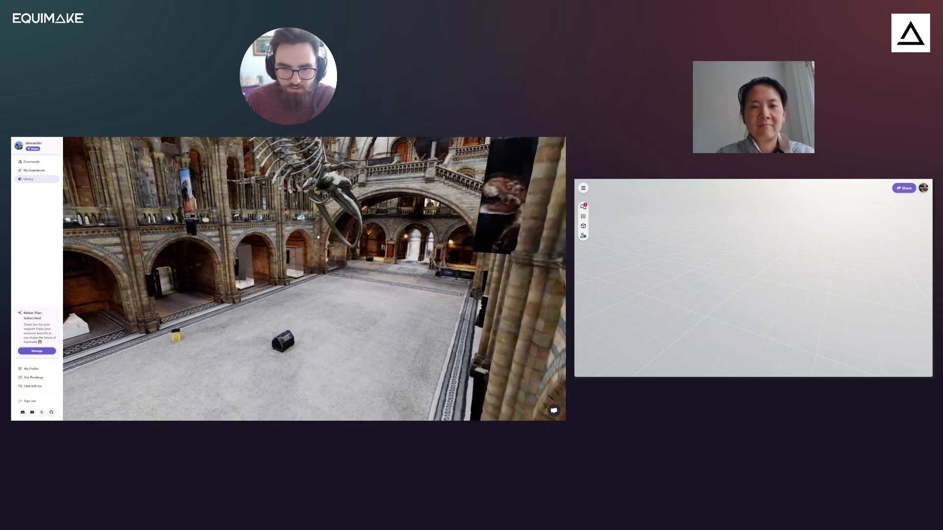
- Join the shared British Museum experience from the community listing
{"action": "left_click", "coordinate": [49, 162]}
{"action": "scroll", "coordinate": [251, 321], "scroll_direction": "down", "scroll_amount": 3}
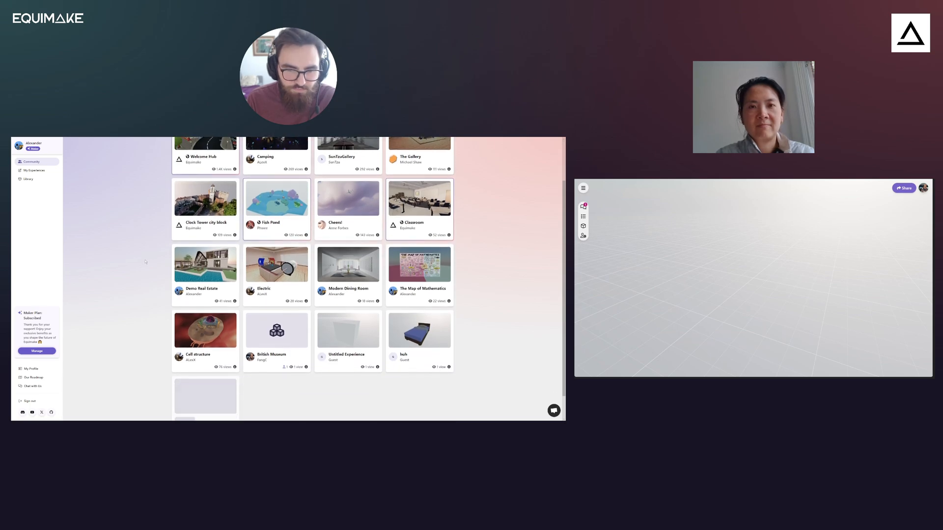
{"action": "left_click", "coordinate": [262, 322]}
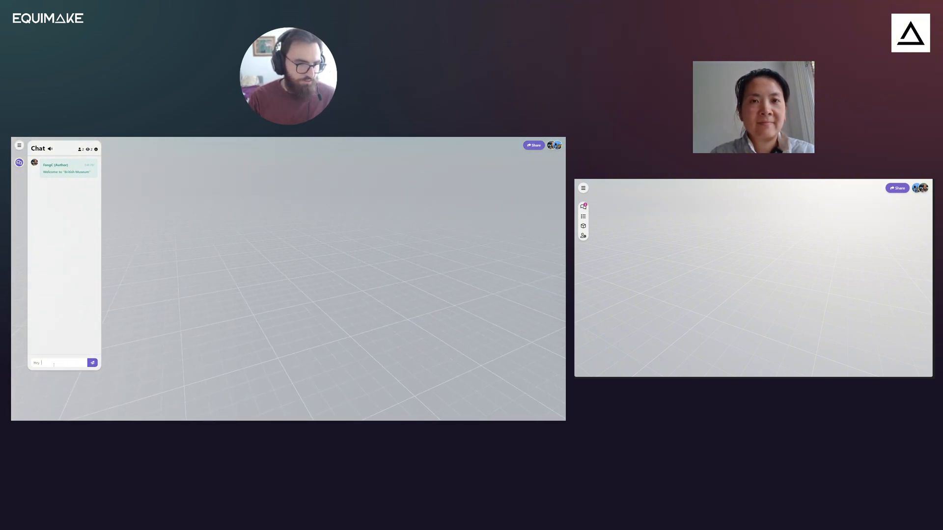
- Exchange the greetings "Hey there!" and "Hello~" in the experience's chat between both participants
{"action": "type", "text": "!"}
{"action": "key", "text": "Return"}
{"action": "left_click", "coordinate": [583, 206]}
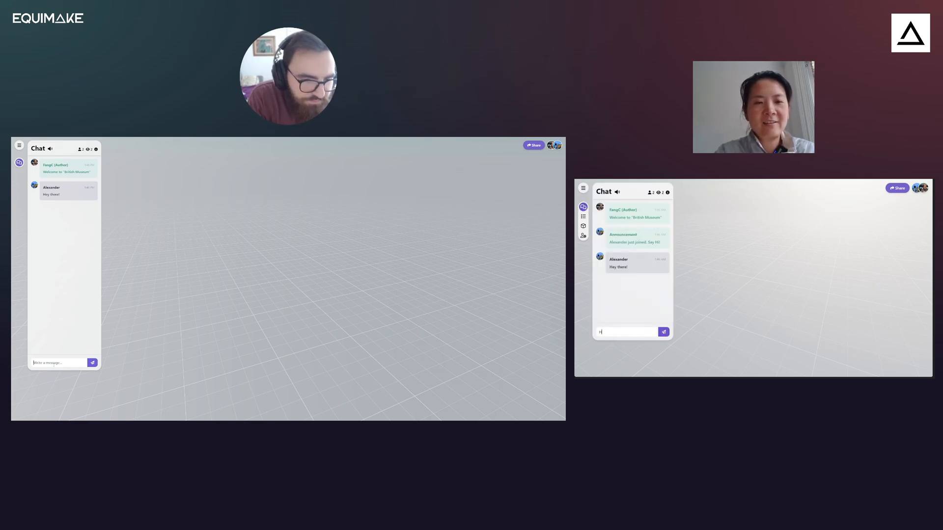
{"action": "type", "text": "Hello~"}
{"action": "key", "text": "Return"}
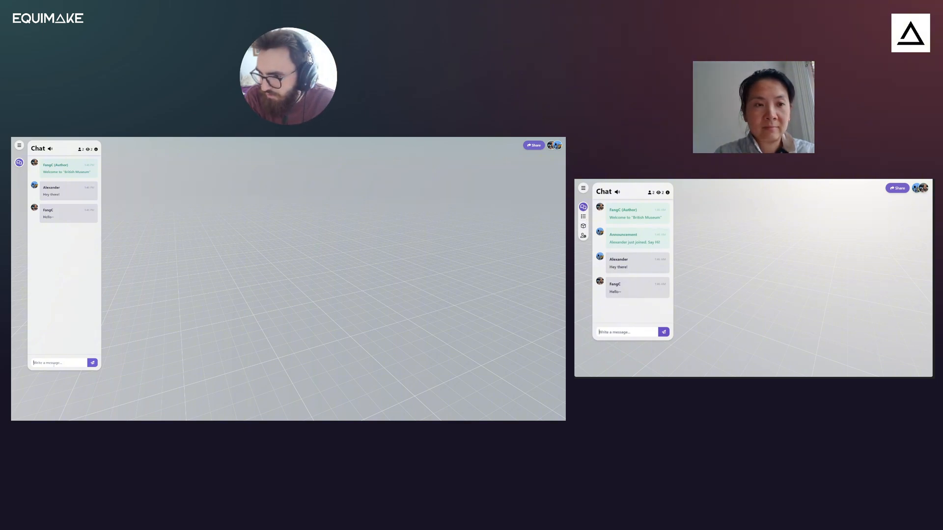
- Grant the other participant the Editor role for the British Museum experience
{"action": "left_click", "coordinate": [584, 236]}
{"action": "scroll", "coordinate": [613, 255], "scroll_direction": "down", "scroll_amount": 5}
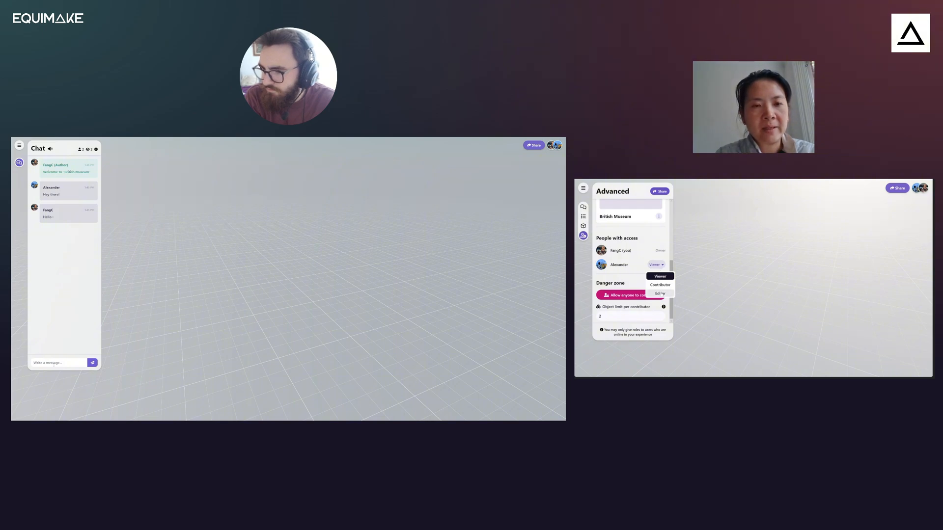
{"action": "left_click", "coordinate": [660, 293]}
{"action": "left_click", "coordinate": [814, 298]}
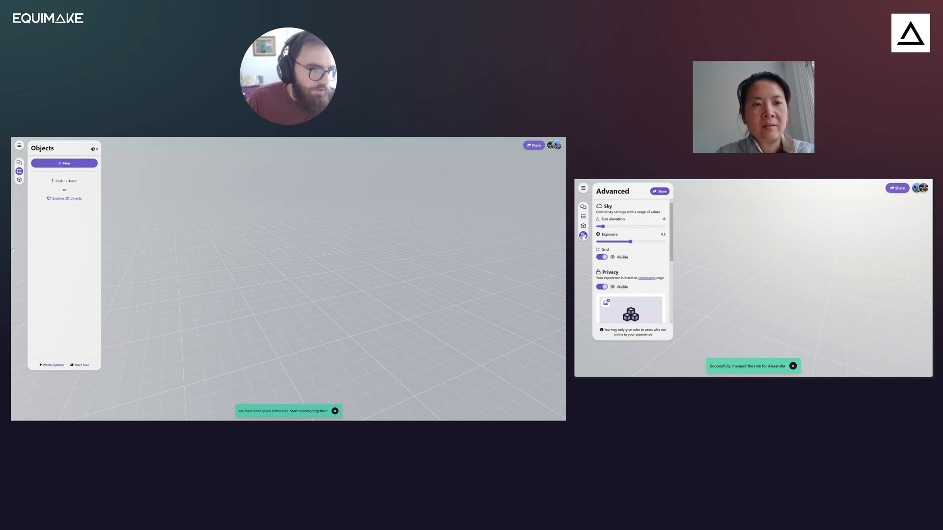
{"action": "left_click", "coordinate": [583, 236]}
- Add the uploaded hintze_hall model from the library to the empty scene
{"action": "left_click", "coordinate": [93, 163]}
{"action": "left_click", "coordinate": [94, 189]}
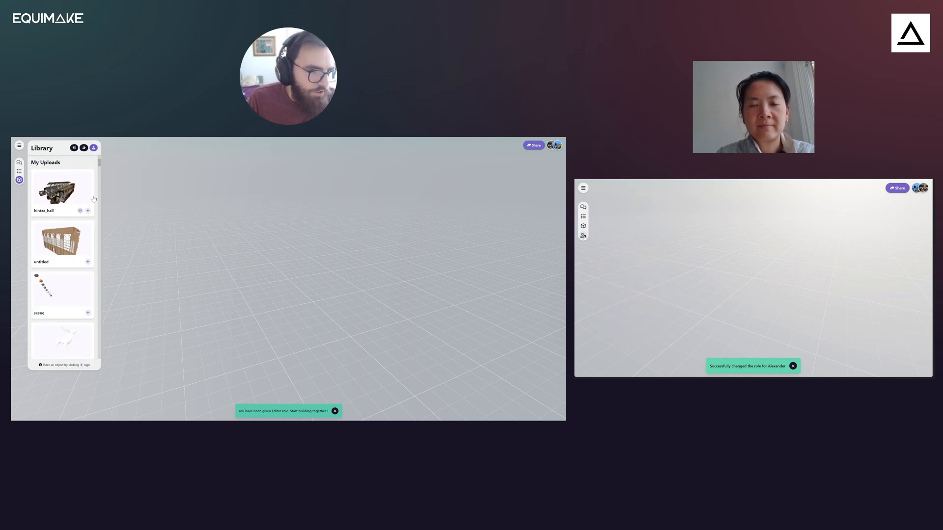
{"action": "left_click", "coordinate": [88, 210]}
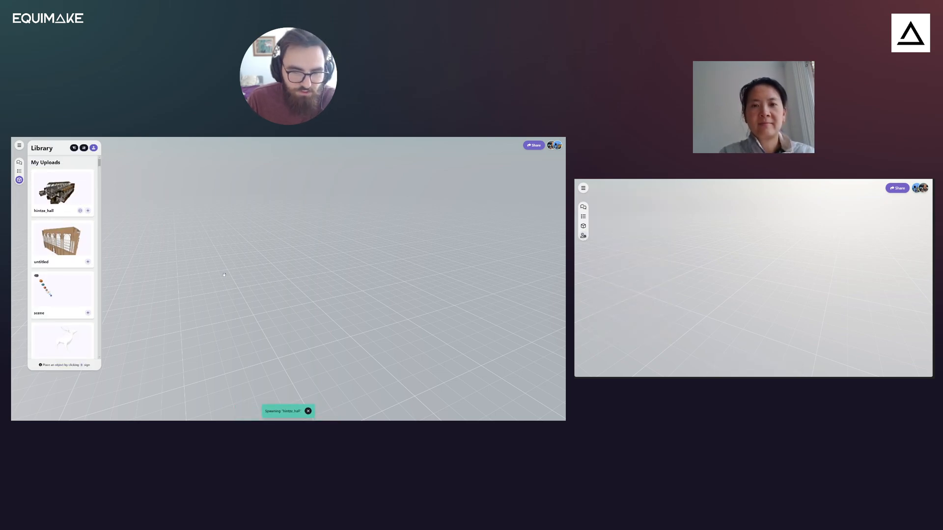
- Scale up the hintze_hall model so that its interior can be walked through, and deselect it
{"action": "left_click_drag", "start_coordinate": [224, 275], "coordinate": [314, 281]}
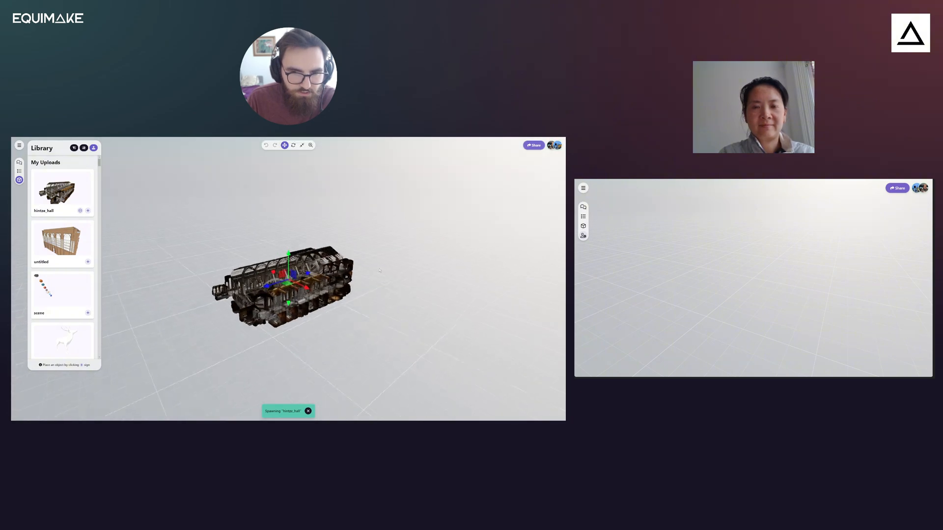
{"action": "left_click_drag", "start_coordinate": [361, 240], "coordinate": [358, 262]}
{"action": "key", "text": "r"}
{"action": "scroll", "coordinate": [340, 262], "scroll_direction": "down", "scroll_amount": 5}
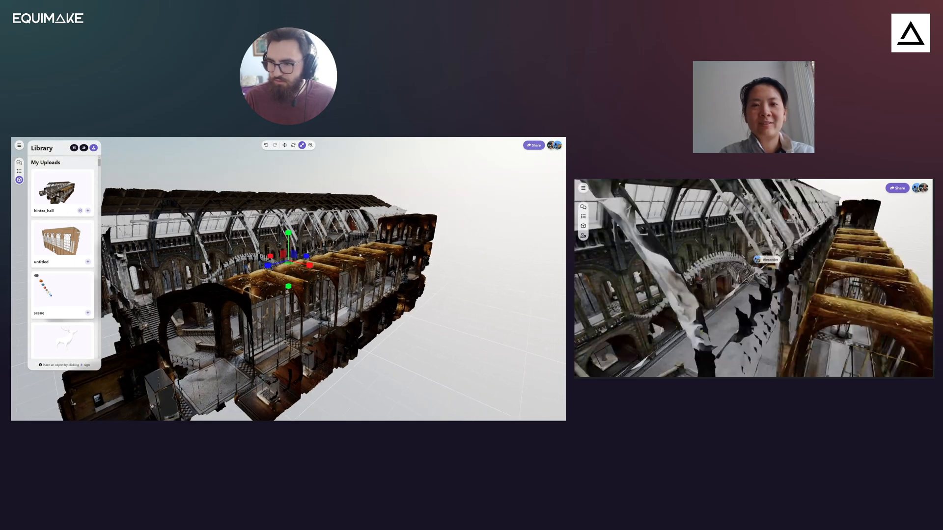
{"action": "left_click_drag", "start_coordinate": [363, 251], "coordinate": [363, 253]}
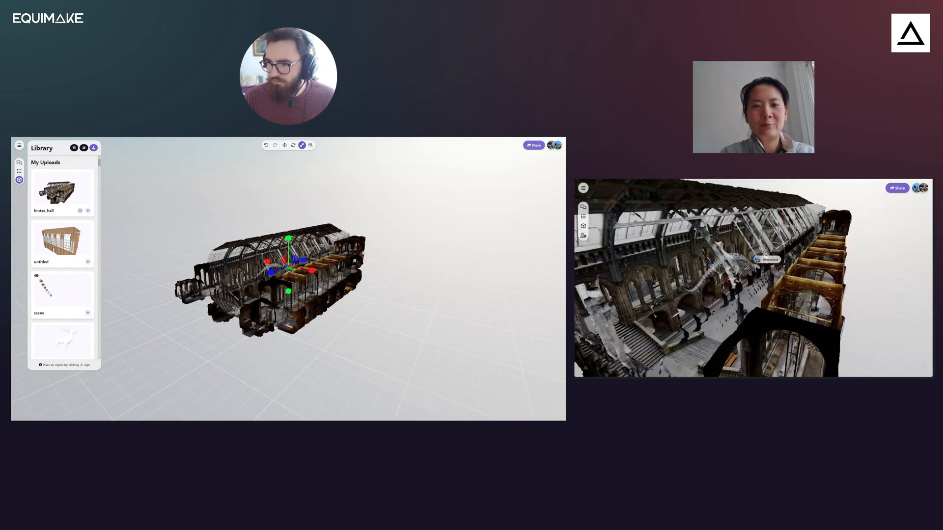
{"action": "scroll", "coordinate": [375, 248], "scroll_direction": "up", "scroll_amount": 8}
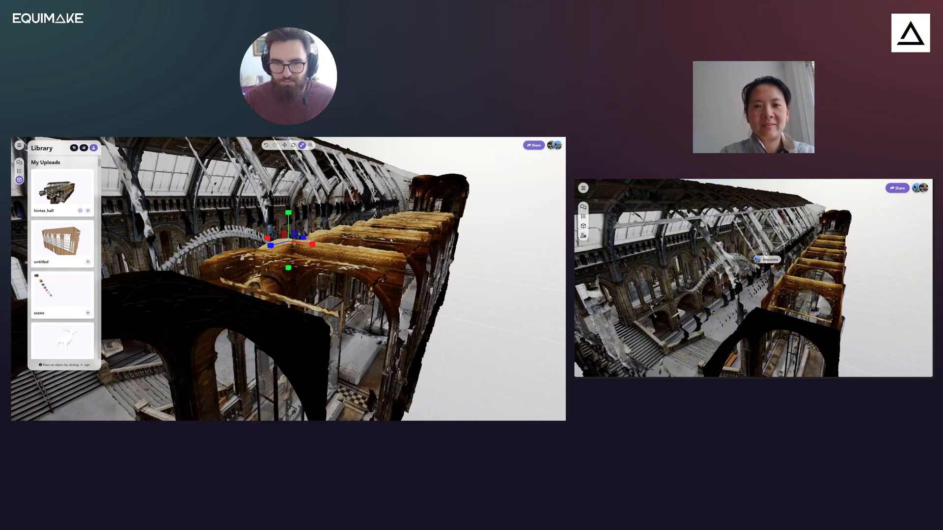
{"action": "left_click_drag", "start_coordinate": [375, 248], "coordinate": [396, 240]}
{"action": "scroll", "coordinate": [396, 241], "scroll_direction": "down", "scroll_amount": 5}
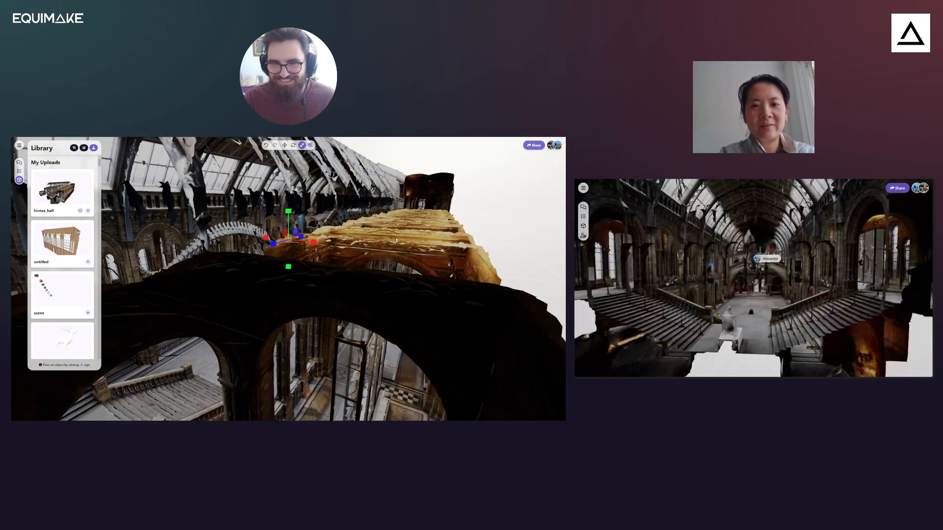
{"action": "left_click", "coordinate": [406, 240]}
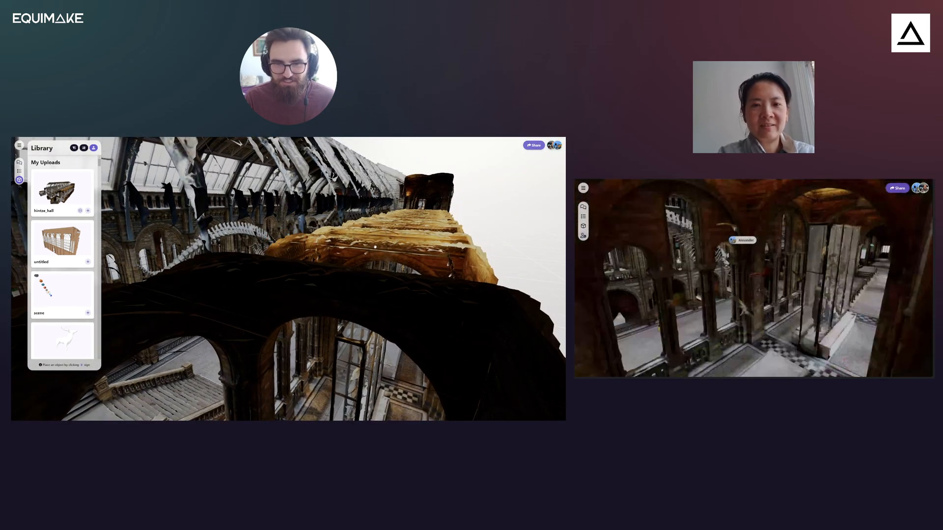
- Examine the hall's interior, including the main floor, arches, galleries and skeleton exhibits
{"action": "scroll", "coordinate": [407, 239], "scroll_direction": "up", "scroll_amount": 5}
{"action": "left_click_drag", "start_coordinate": [394, 226], "coordinate": [338, 271]}
{"action": "scroll", "coordinate": [338, 271], "scroll_direction": "down", "scroll_amount": 5}
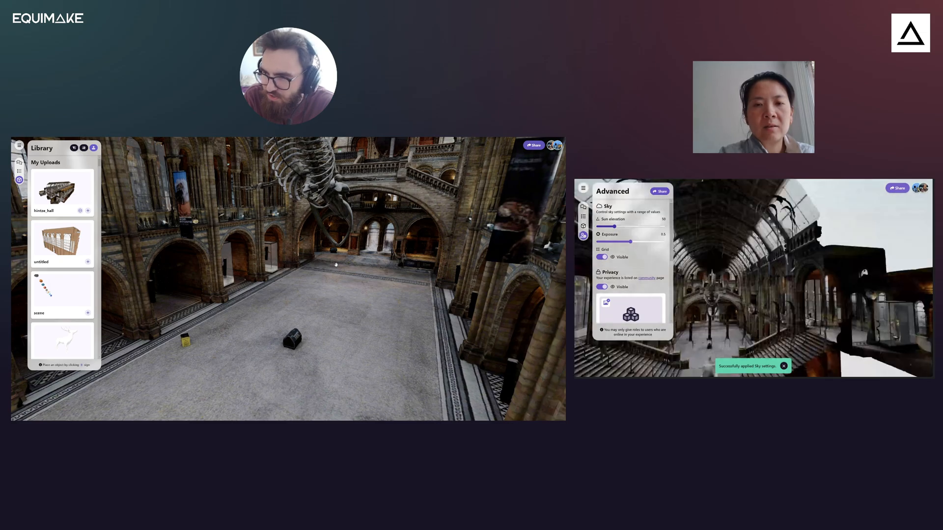
{"action": "scroll", "coordinate": [361, 264], "scroll_direction": "down", "scroll_amount": 3}
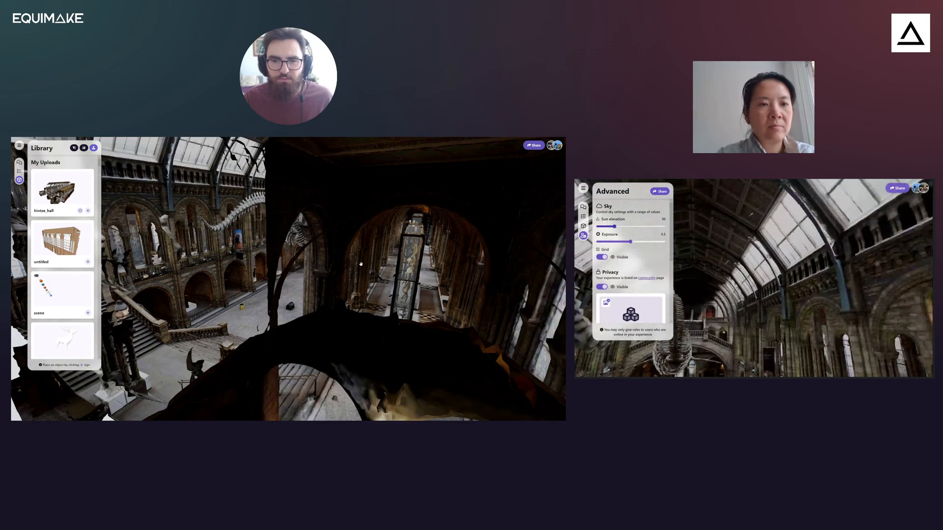
{"action": "scroll", "coordinate": [361, 264], "scroll_direction": "down", "scroll_amount": 5}
{"action": "left_click_drag", "start_coordinate": [361, 265], "coordinate": [296, 266]}
{"action": "scroll", "coordinate": [303, 272], "scroll_direction": "up", "scroll_amount": 6}
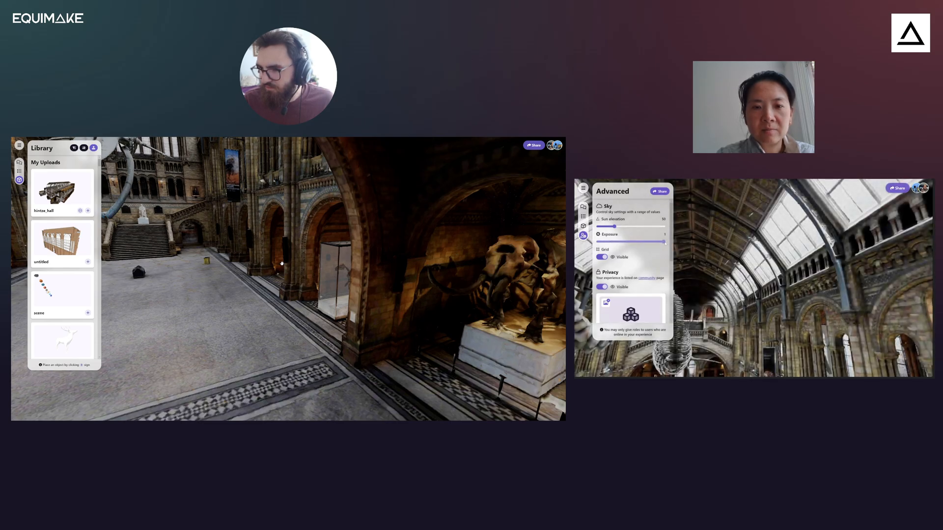
{"action": "left_click_drag", "start_coordinate": [282, 263], "coordinate": [236, 265]}
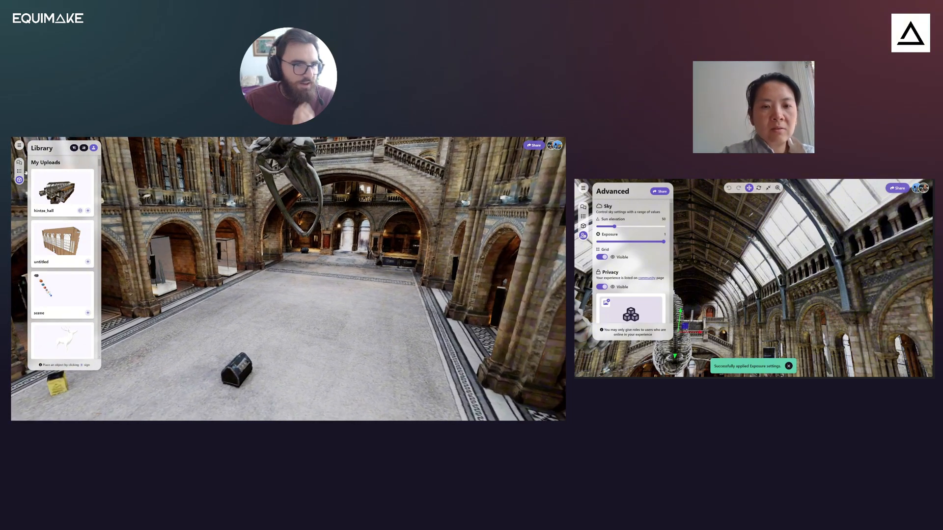
- Find The British Museum's Gladiator helmet model on Sketchfab and download it
{"action": "left_click", "coordinate": [19, 171]}
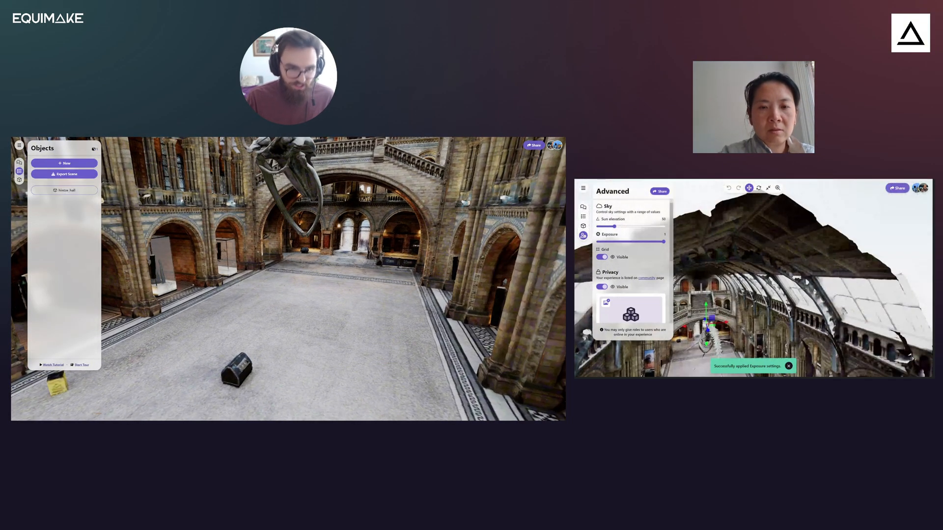
{"action": "key", "text": "ctrl+t"}
{"action": "type", "text": "eq"}
{"action": "key", "text": "Return"}
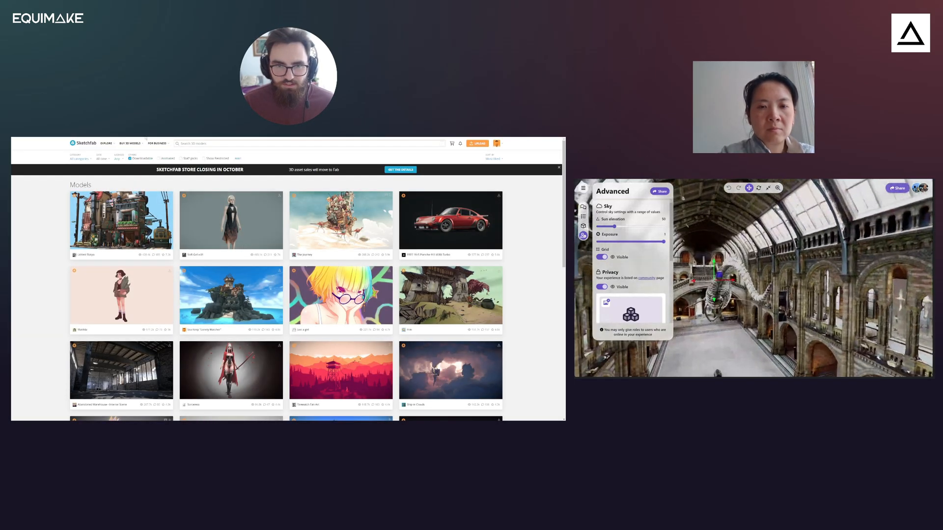
{"action": "mouse_move", "coordinate": [79, 149]}
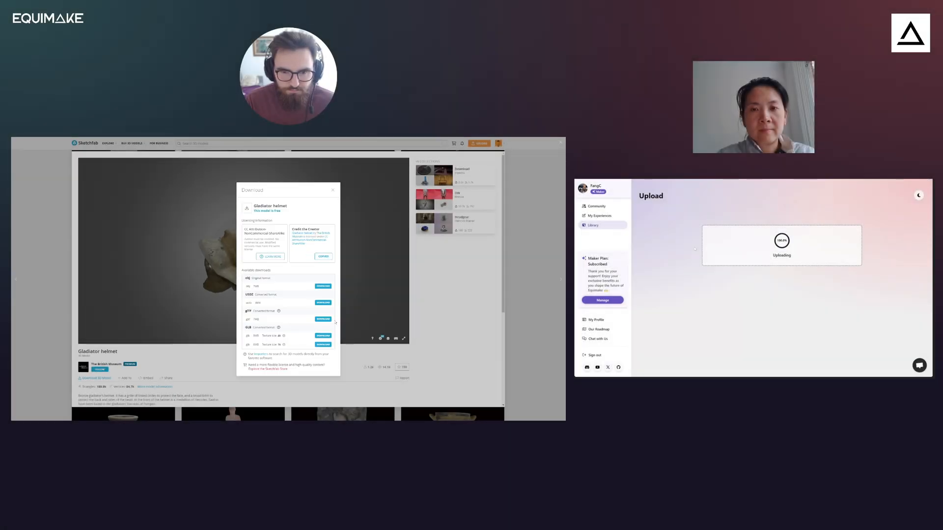
- Upload the downloaded gladiator helmet file to the Equimake library and submit its licensing attribution
{"action": "key", "text": "ctrl+Tab"}
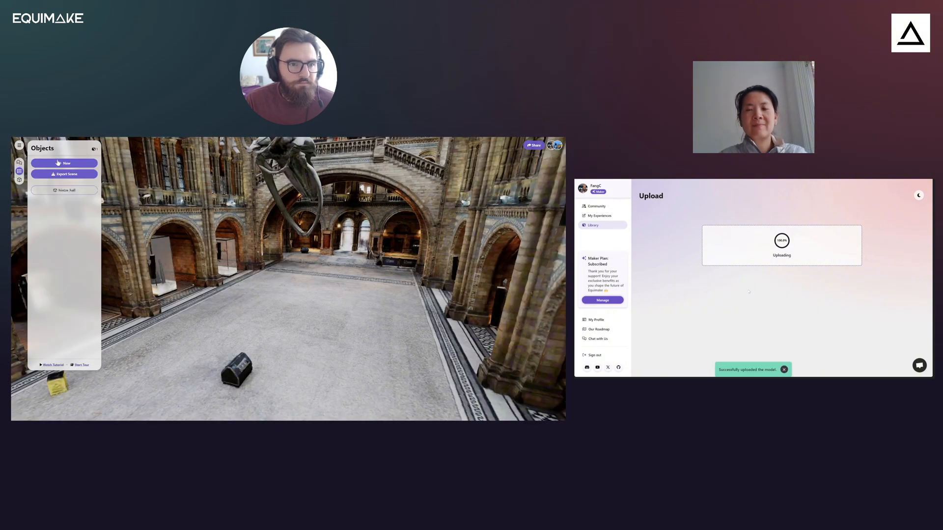
{"action": "left_click", "coordinate": [61, 164]}
{"action": "left_click", "coordinate": [63, 187]}
{"action": "left_click", "coordinate": [93, 148]}
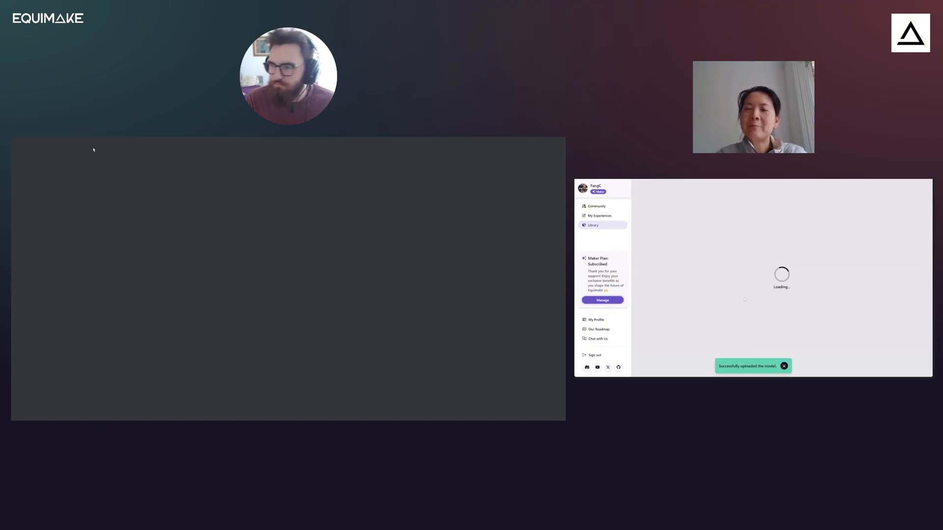
{"action": "left_click", "coordinate": [329, 199]}
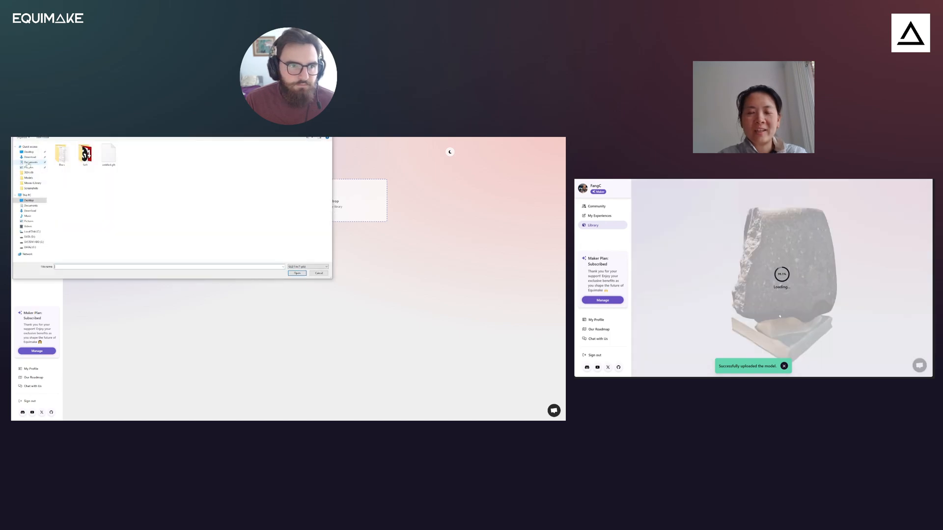
{"action": "left_click", "coordinate": [30, 157]}
{"action": "left_click", "coordinate": [60, 168]}
{"action": "left_click", "coordinate": [296, 273]}
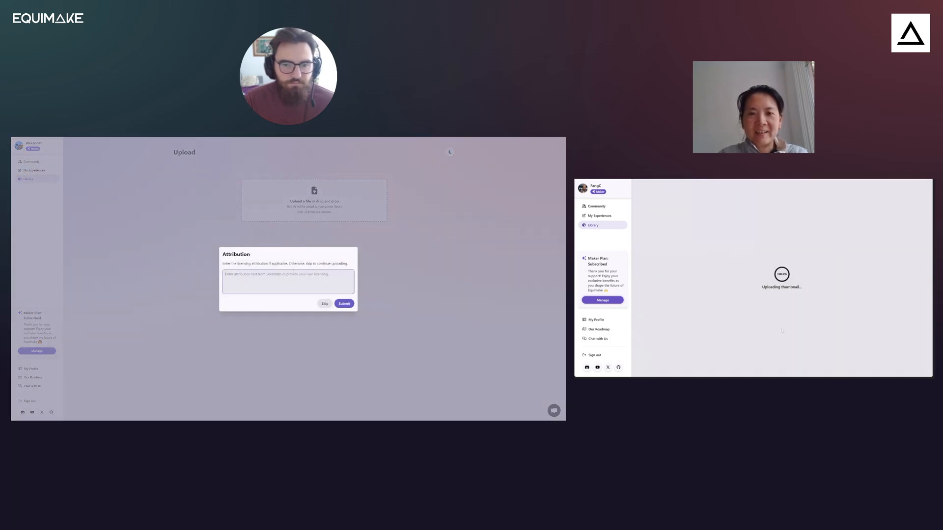
{"action": "left_click", "coordinate": [343, 303]}
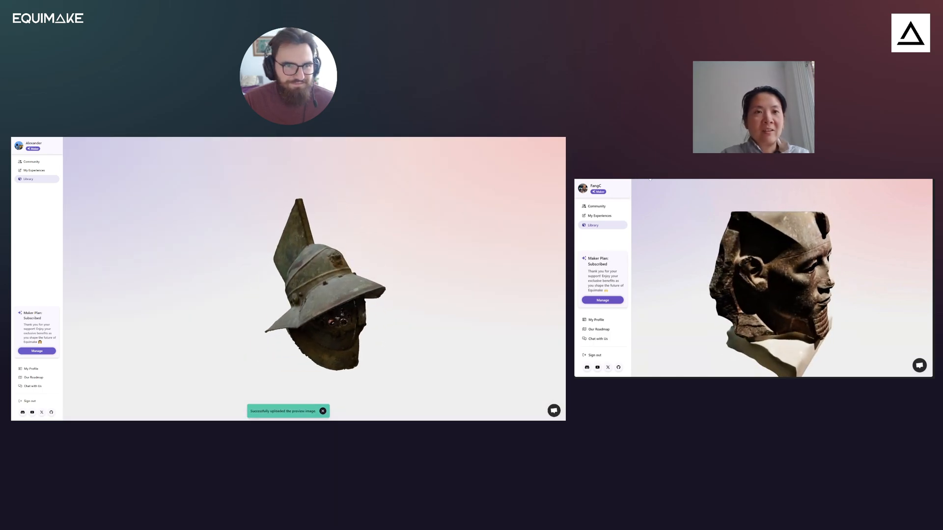
- Close the helmet's model view on Sketchfab and return to the library in the British Museum experience
{"action": "key", "text": "ctrl+Tab"}
{"action": "left_click", "coordinate": [423, 273]}
{"action": "key", "text": "alt+Left"}
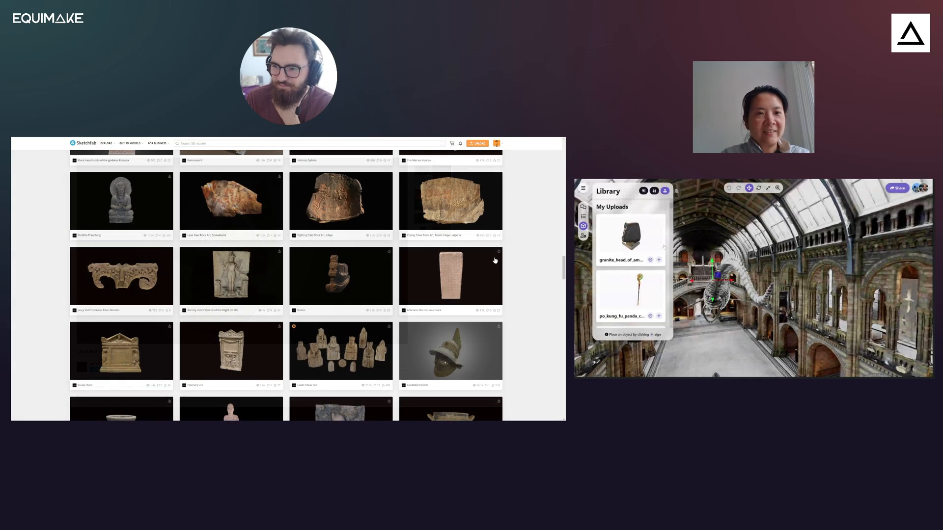
{"action": "key", "text": "ctrl+shift+Tab"}
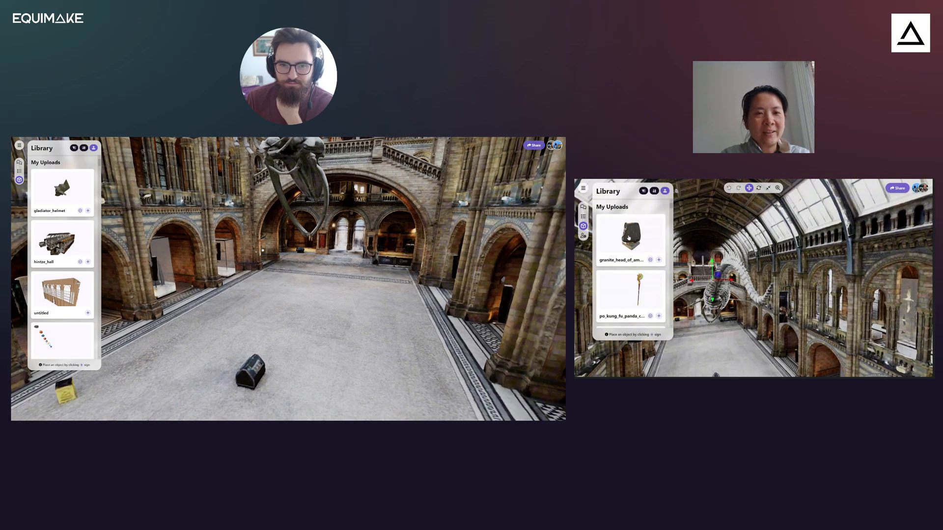
- Place the granite_head_of_amenemhat_iii model from the uploads in the hall and close the library
{"action": "scroll", "coordinate": [289, 279], "scroll_direction": "down", "scroll_amount": 5}
{"action": "scroll", "coordinate": [242, 249], "scroll_direction": "up", "scroll_amount": 5}
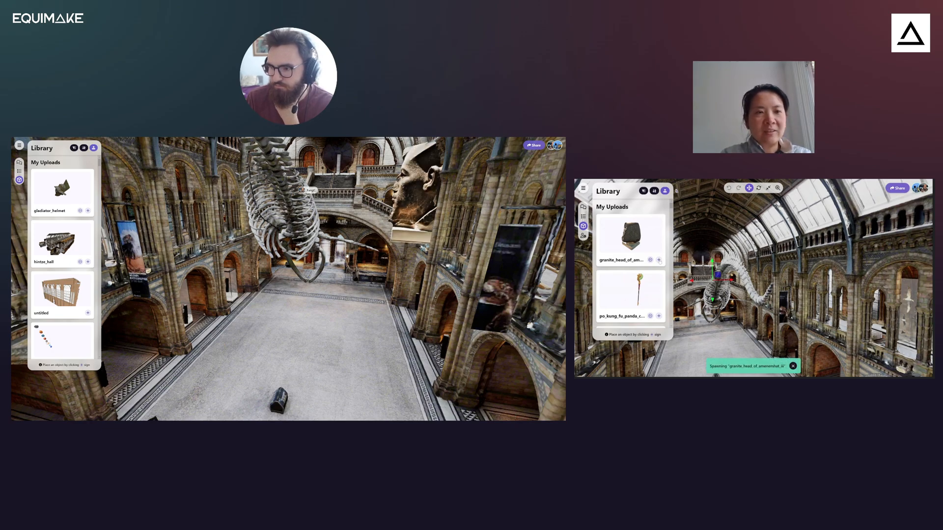
{"action": "left_click", "coordinate": [584, 227]}
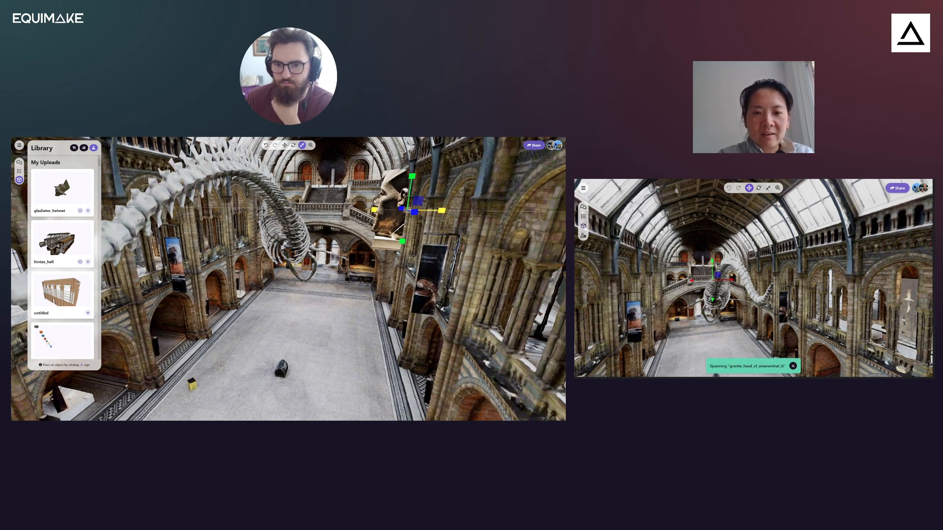
- Move the granite head sideways toward the gallery wall beside the staircase bridge and check its placement from several viewpoints
{"action": "left_click_drag", "start_coordinate": [354, 195], "coordinate": [338, 213]}
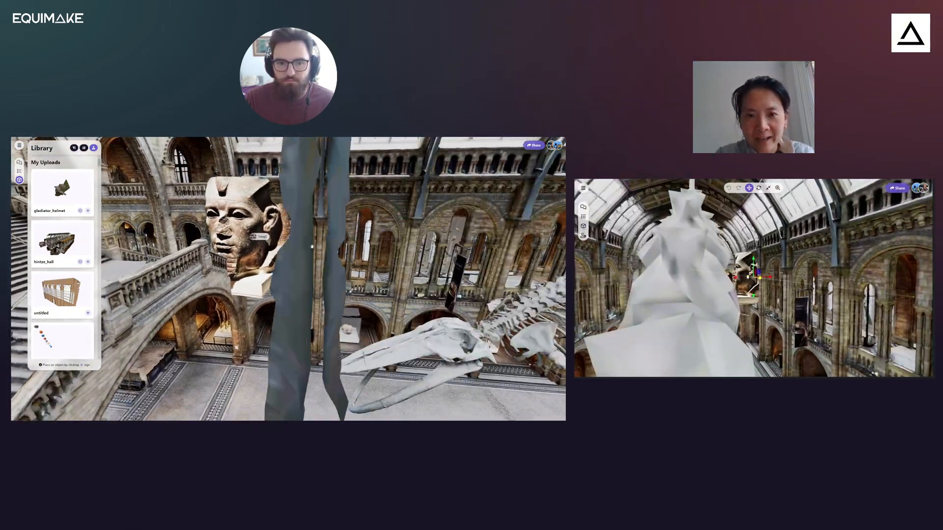
{"action": "left_click_drag", "start_coordinate": [753, 278], "coordinate": [736, 277]}
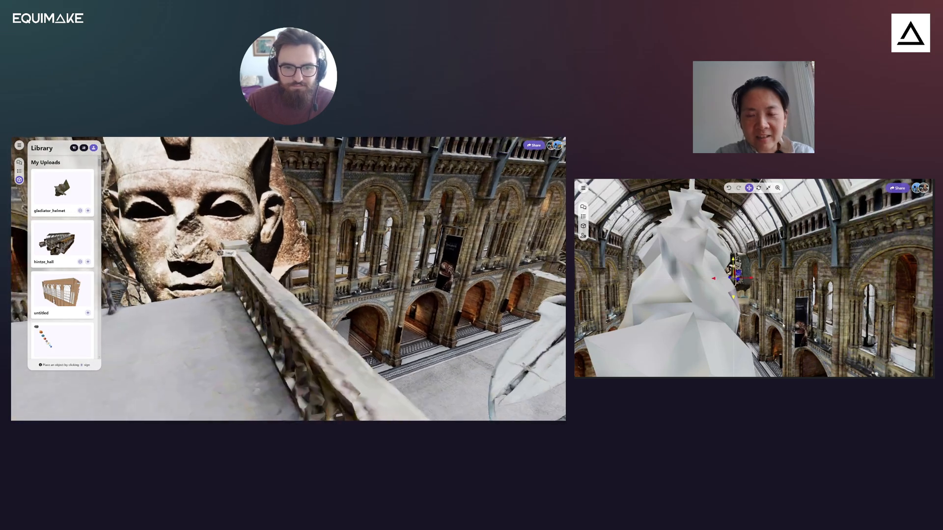
{"action": "left_click_drag", "start_coordinate": [333, 241], "coordinate": [296, 243]}
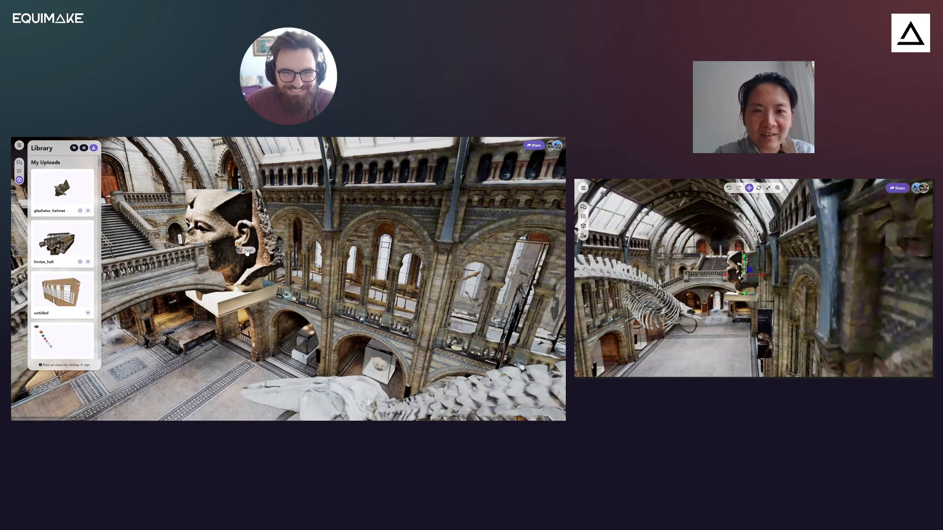
{"action": "mouse_move", "coordinate": [323, 216]}
{"action": "left_mouse_down"}
{"action": "mouse_move", "coordinate": [300, 220]}
{"action": "mouse_move", "coordinate": [373, 211]}
{"action": "mouse_move", "coordinate": [321, 216]}
{"action": "mouse_move", "coordinate": [326, 202]}
{"action": "left_mouse_up"}
{"action": "scroll", "coordinate": [345, 214], "scroll_direction": "up", "scroll_amount": 3}
{"action": "scroll", "coordinate": [320, 216], "scroll_direction": "down", "scroll_amount": 3}
{"action": "scroll", "coordinate": [326, 203], "scroll_direction": "down", "scroll_amount": 5}
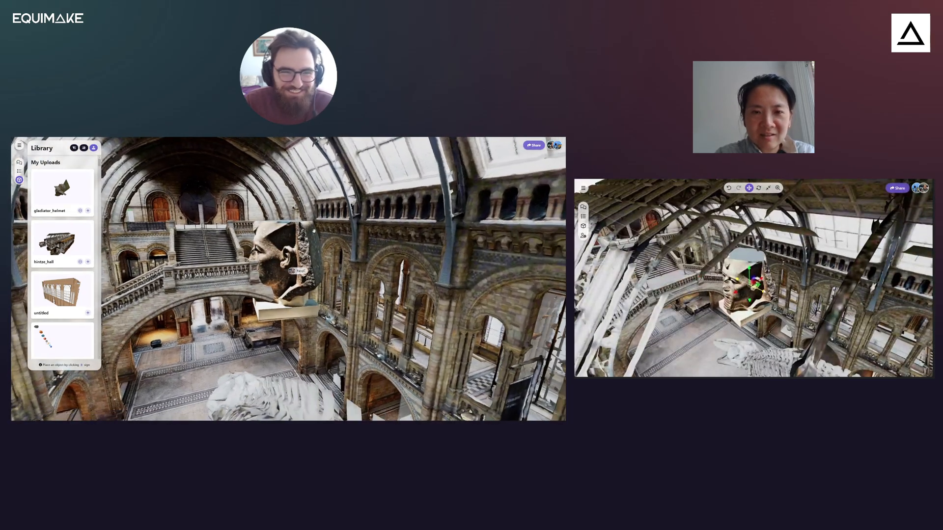
- Browse The British Museum's artefact models on Sketchfab for further exhibits
{"action": "key", "text": "ctrl+Tab"}
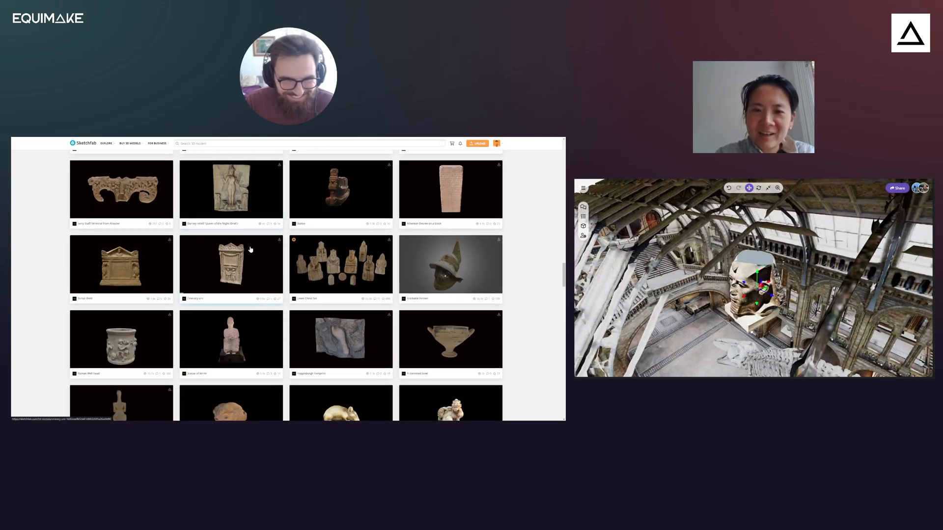
{"action": "scroll", "coordinate": [252, 246], "scroll_direction": "down", "scroll_amount": 3}
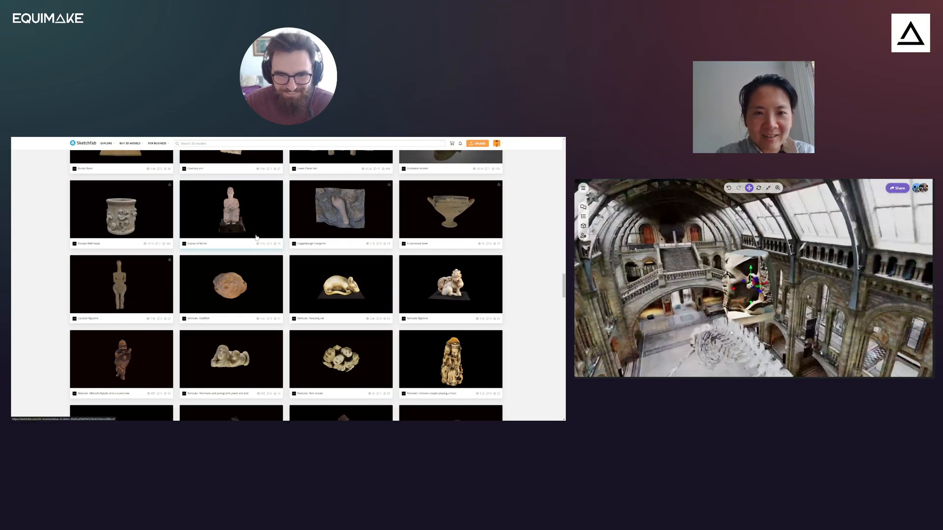
{"action": "scroll", "coordinate": [255, 238], "scroll_direction": "down", "scroll_amount": 3}
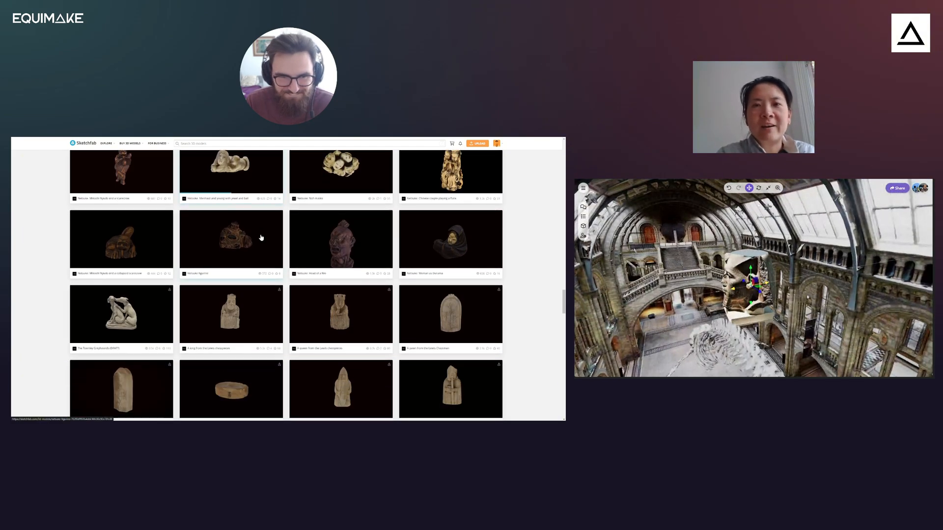
{"action": "scroll", "coordinate": [261, 238], "scroll_direction": "down", "scroll_amount": 3}
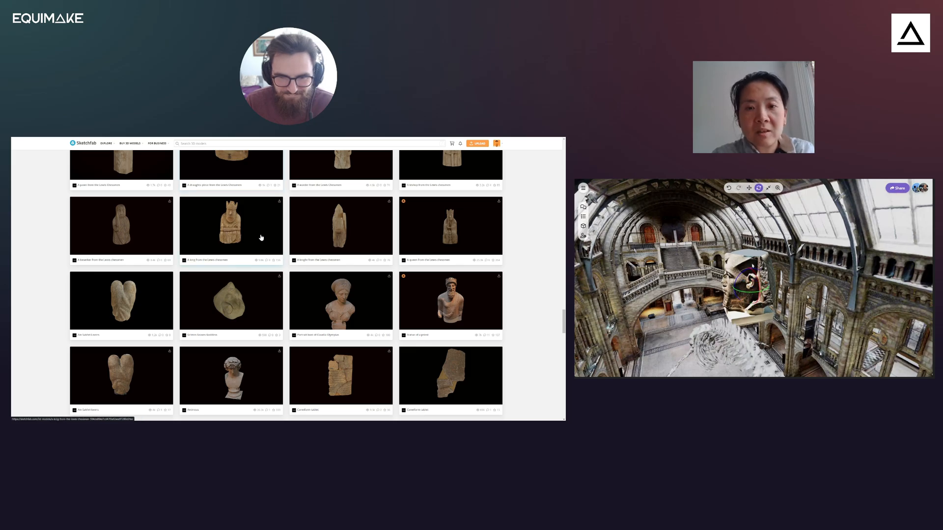
{"action": "scroll", "coordinate": [262, 238], "scroll_direction": "down", "scroll_amount": 3}
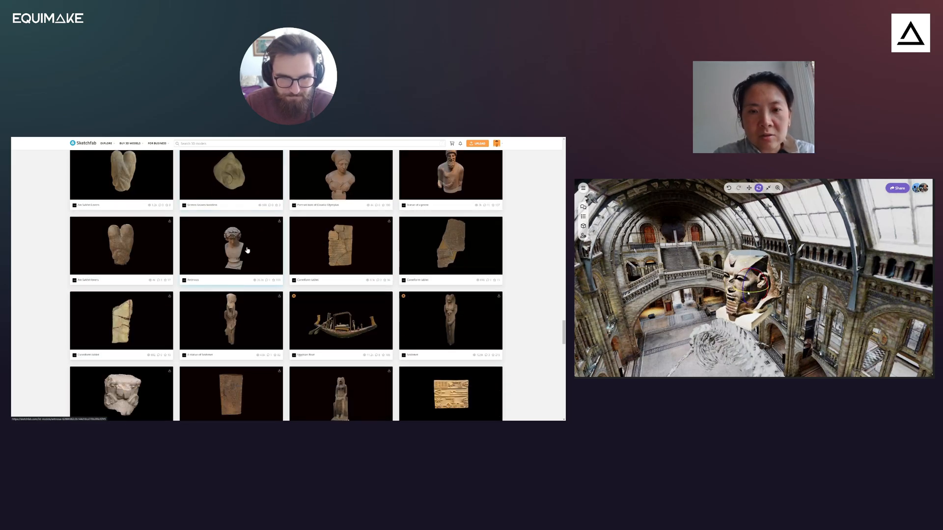
{"action": "scroll", "coordinate": [248, 251], "scroll_direction": "down", "scroll_amount": 10}
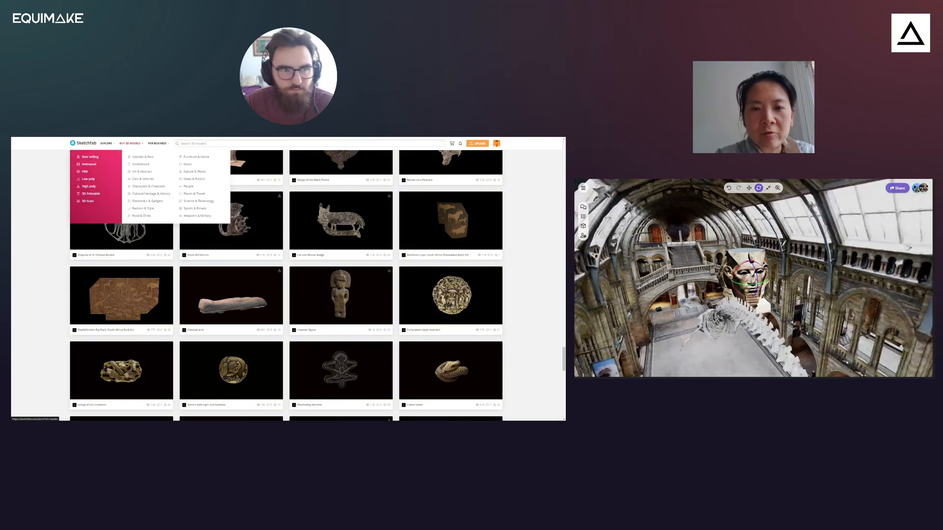
- Return to the British Museum experience and place the gladiator_helmet model from the library in the hall
{"action": "key", "text": "ctrl+Tab"}
{"action": "left_click_drag", "start_coordinate": [142, 182], "coordinate": [368, 224]}
{"action": "left_click_drag", "start_coordinate": [368, 224], "coordinate": [401, 230]}
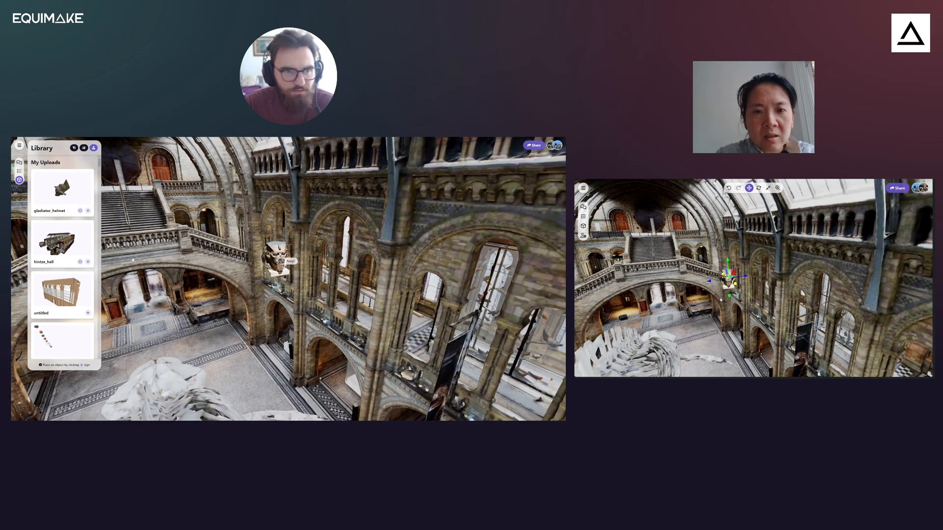
{"action": "right_click_drag", "start_coordinate": [121, 219], "coordinate": [232, 215]}
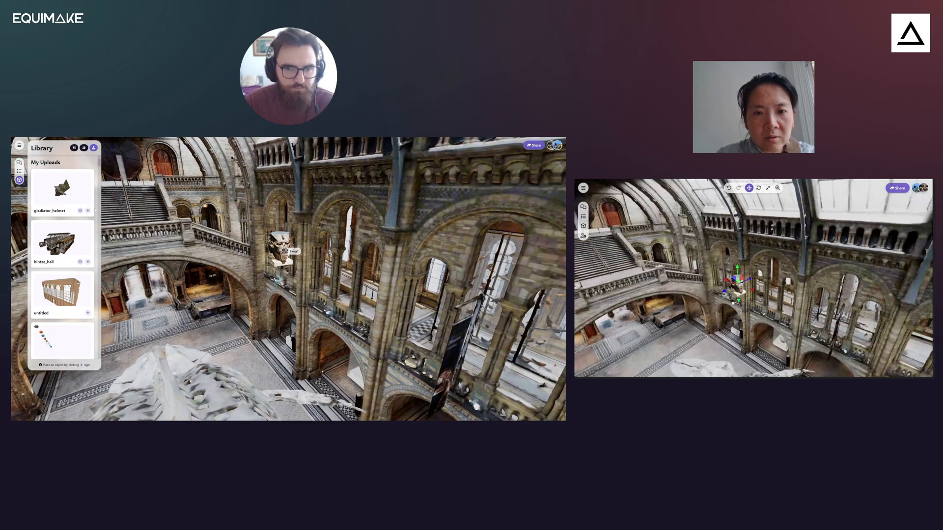
{"action": "left_click", "coordinate": [281, 248]}
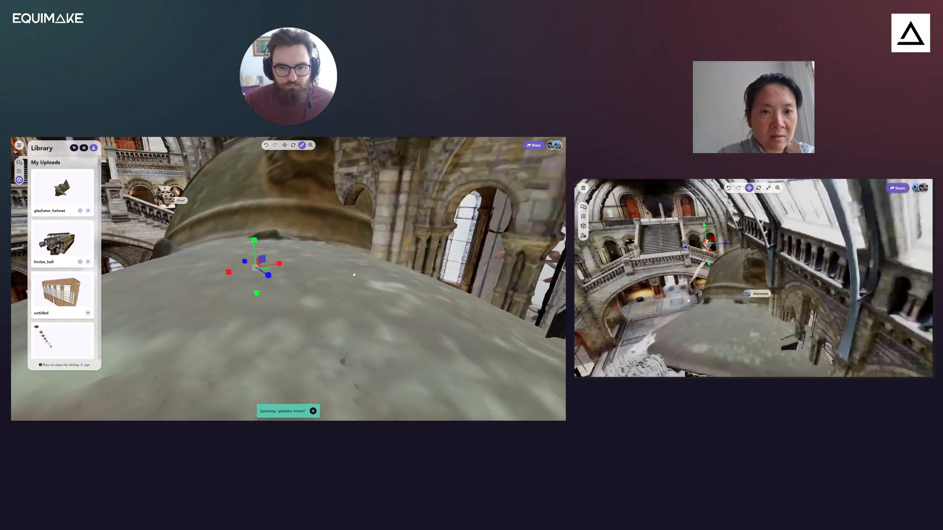
{"action": "left_click_drag", "start_coordinate": [281, 287], "coordinate": [310, 290]}
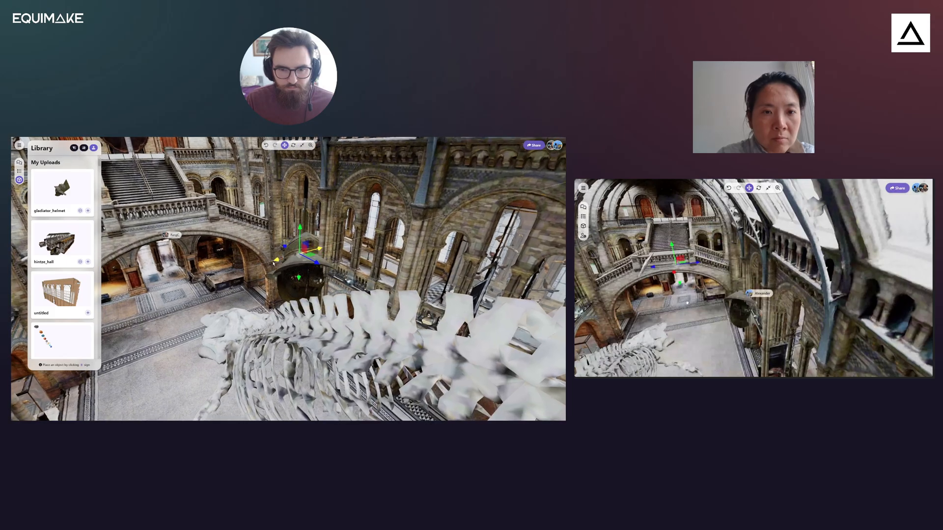
- Scale down the gladiator helmet and move it over the main floor in front of the large arch
{"action": "left_click_drag", "start_coordinate": [330, 242], "coordinate": [305, 241]}
{"action": "scroll", "coordinate": [344, 242], "scroll_direction": "down", "scroll_amount": 5}
{"action": "key", "text": "r"}
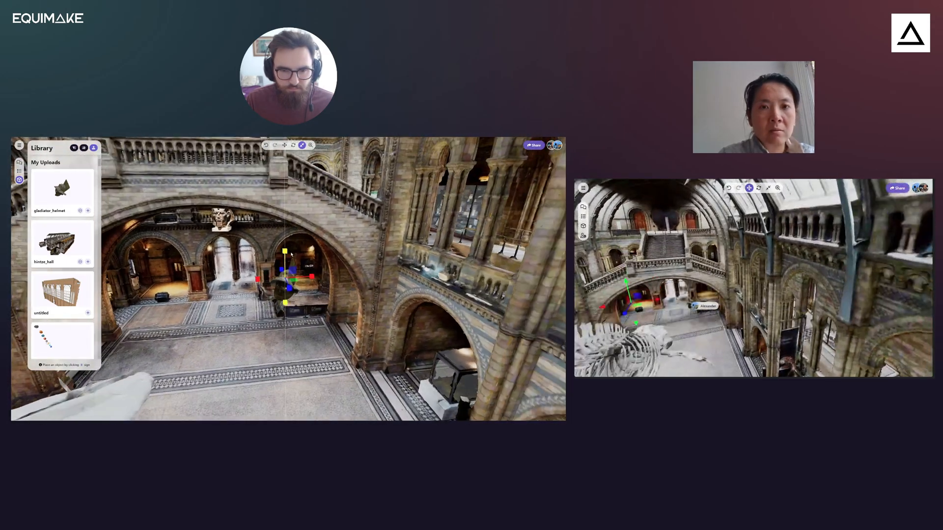
{"action": "mouse_move", "coordinate": [316, 309]}
{"action": "left_mouse_down"}
{"action": "mouse_move", "coordinate": [309, 290]}
{"action": "mouse_move", "coordinate": [304, 303]}
{"action": "left_mouse_up"}
{"action": "scroll", "coordinate": [310, 289], "scroll_direction": "down", "scroll_amount": 5}
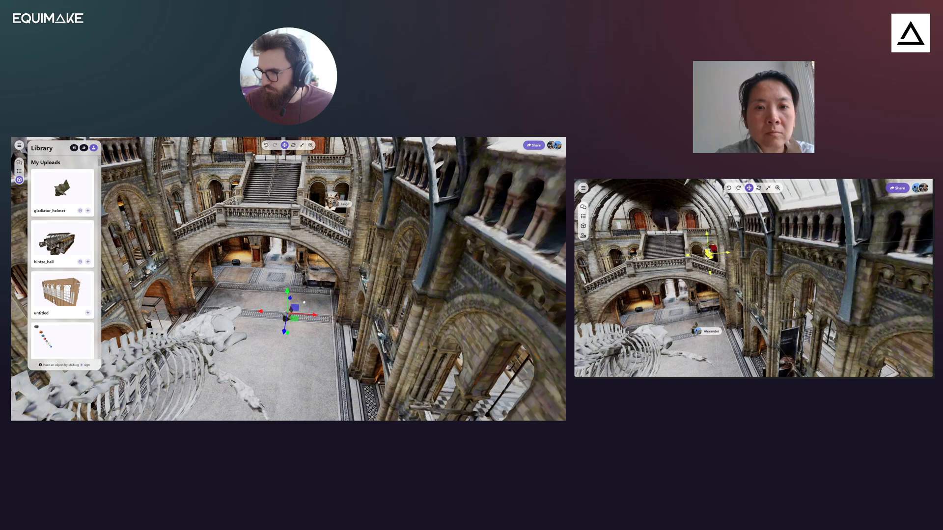
- Move the gladiator helmet up onto the end of the staircase bridge's balustrade and show the scene's object list
{"action": "left_click_drag", "start_coordinate": [304, 303], "coordinate": [331, 267]}
{"action": "left_click", "coordinate": [287, 312]}
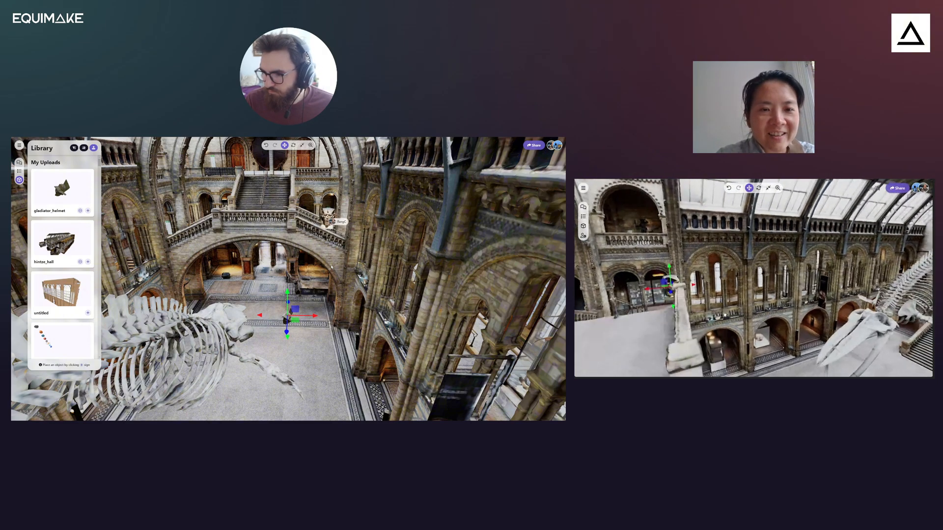
{"action": "left_click_drag", "start_coordinate": [332, 267], "coordinate": [366, 274]}
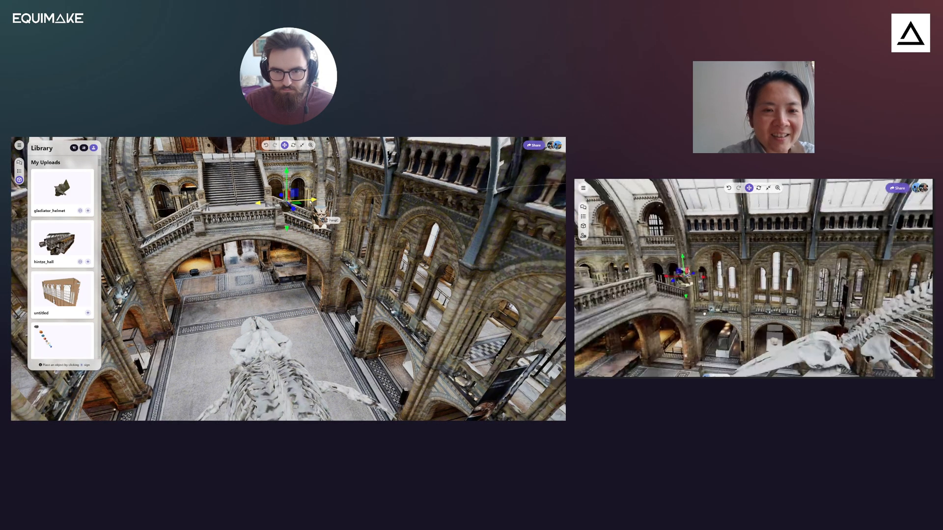
{"action": "left_click_drag", "start_coordinate": [293, 219], "coordinate": [175, 346]}
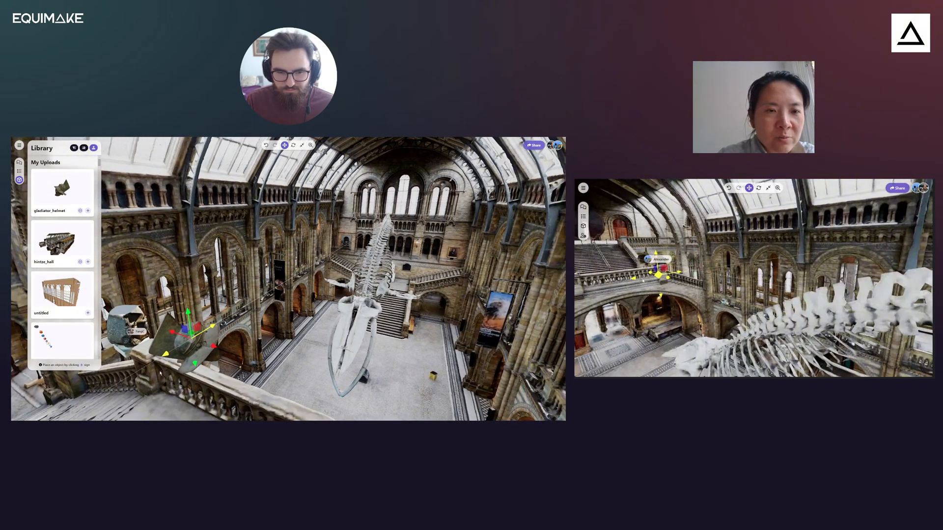
{"action": "left_click_drag", "start_coordinate": [211, 314], "coordinate": [437, 260]}
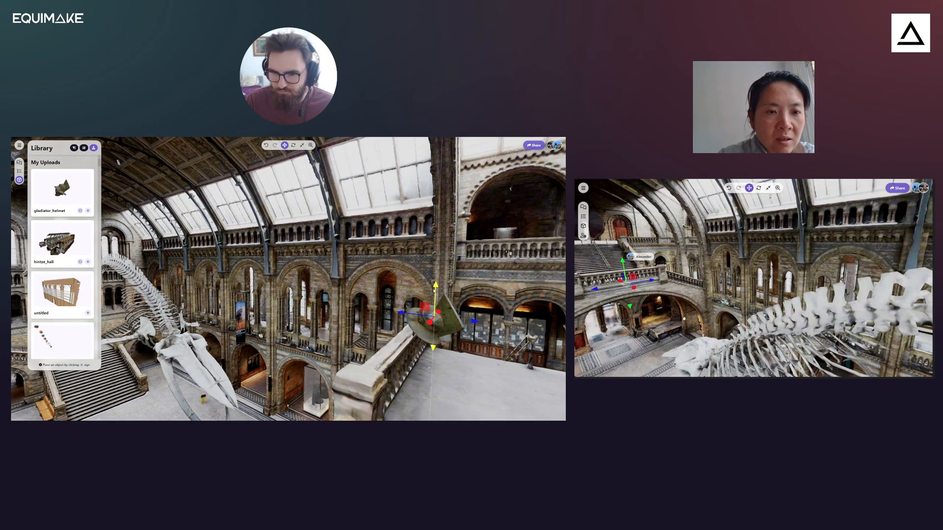
{"action": "left_click_drag", "start_coordinate": [442, 323], "coordinate": [535, 305]}
{"action": "left_click_drag", "start_coordinate": [310, 291], "coordinate": [363, 290]}
{"action": "left_click_drag", "start_coordinate": [294, 231], "coordinate": [385, 247]}
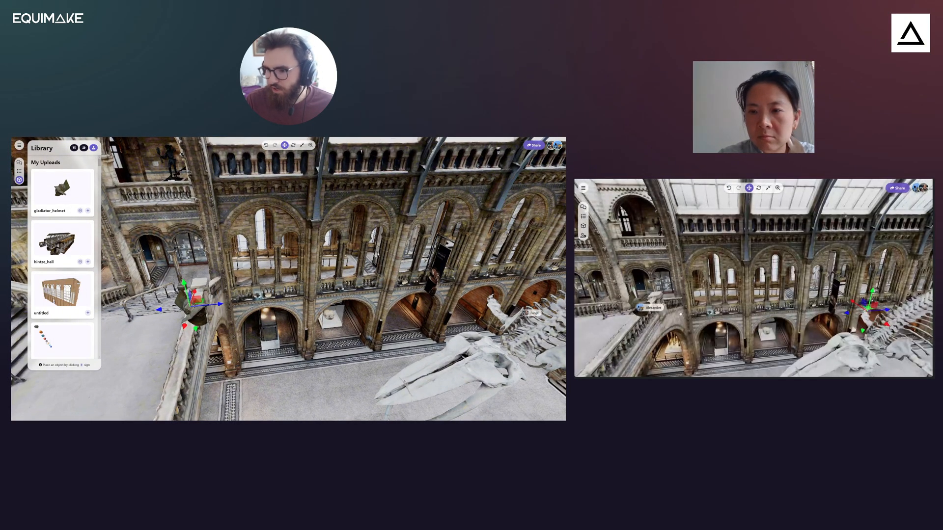
{"action": "left_click", "coordinate": [19, 171]}
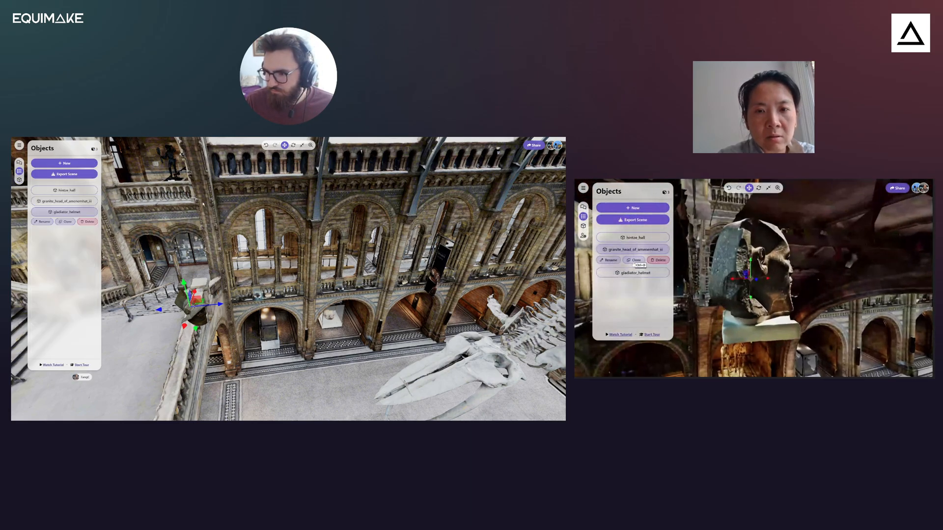
{"action": "left_click_drag", "start_coordinate": [202, 204], "coordinate": [261, 218]}
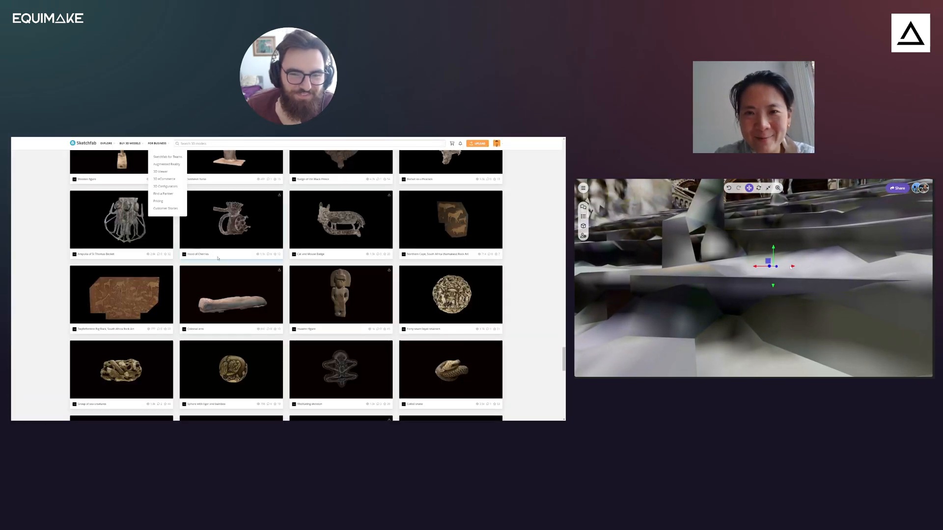
- Look through more statues, busts and reliefs in The British Museum's Sketchfab collection
{"action": "scroll", "coordinate": [218, 258], "scroll_direction": "down", "scroll_amount": 4}
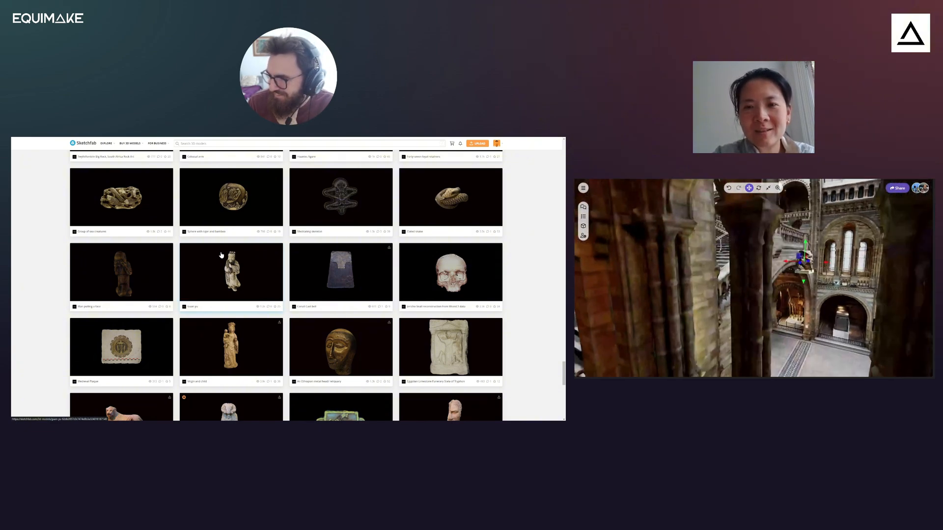
{"action": "scroll", "coordinate": [181, 256], "scroll_direction": "down", "scroll_amount": 10}
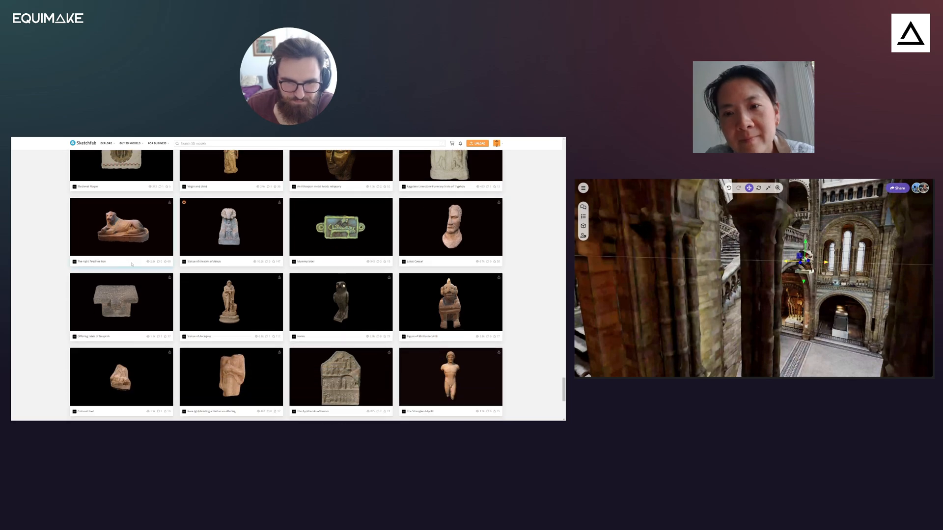
{"action": "left_click", "coordinate": [279, 400]}
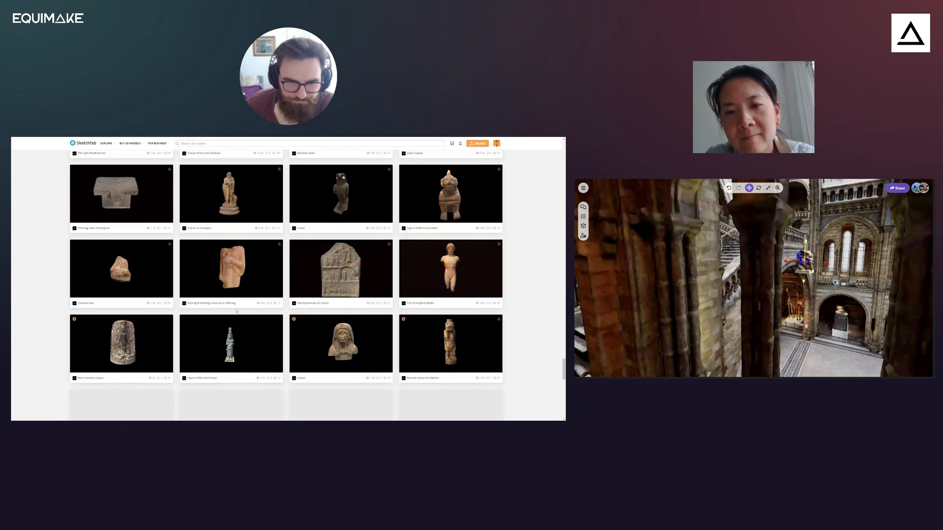
{"action": "scroll", "coordinate": [237, 304], "scroll_direction": "down", "scroll_amount": 5}
{"action": "scroll", "coordinate": [236, 304], "scroll_direction": "down", "scroll_amount": 5}
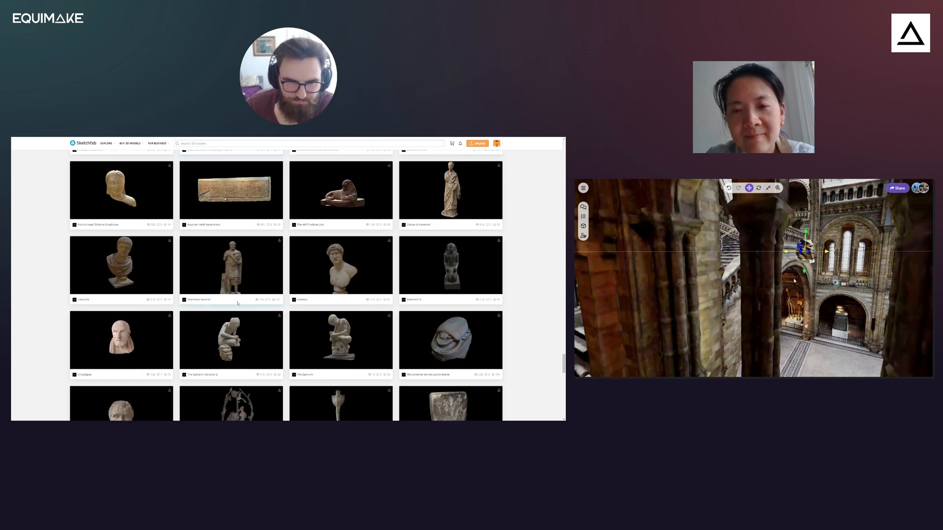
{"action": "scroll", "coordinate": [237, 303], "scroll_direction": "down", "scroll_amount": 4}
- Return to the British Museum experience and examine the hall's main staircase and the upper gallery wall above it
{"action": "key", "text": "ctrl+Tab"}
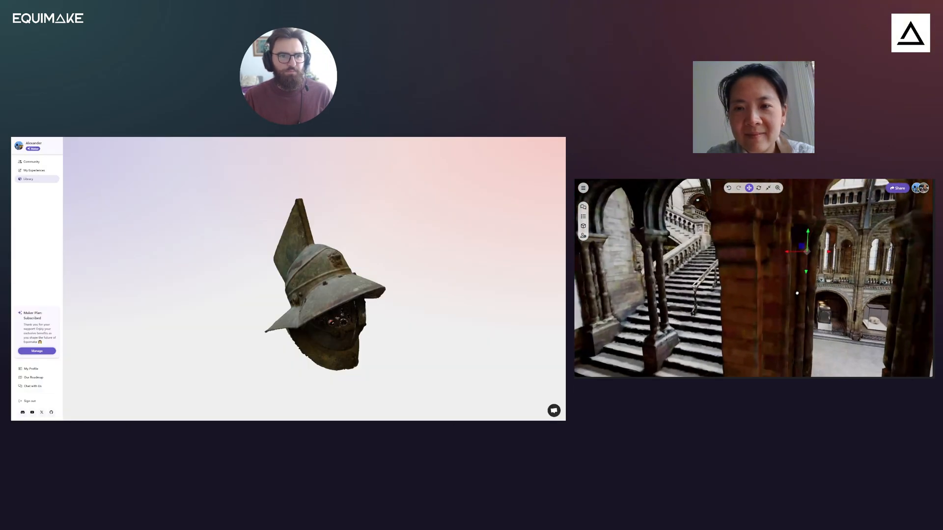
{"action": "key", "text": "ctrl+Tab"}
{"action": "key", "text": "s"}
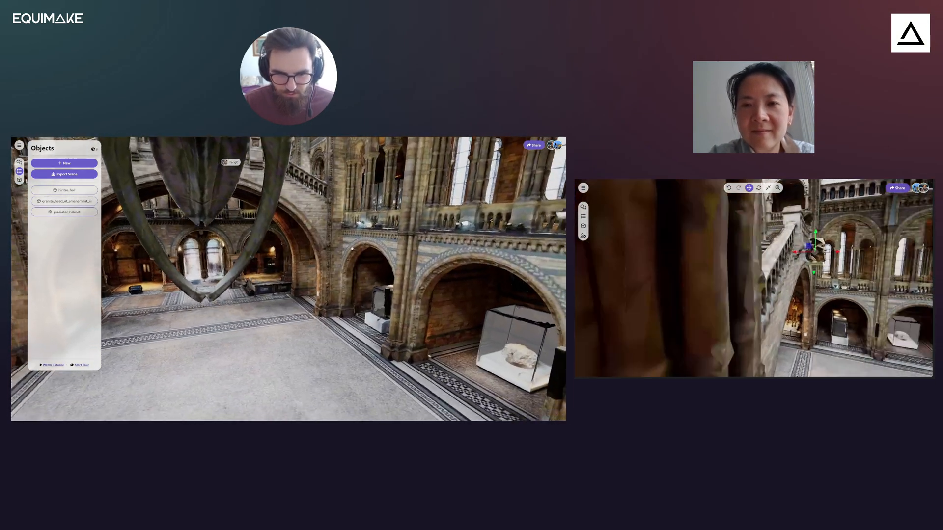
{"action": "right_click_drag", "start_coordinate": [352, 248], "coordinate": [331, 230]}
{"action": "key", "text": "w"}
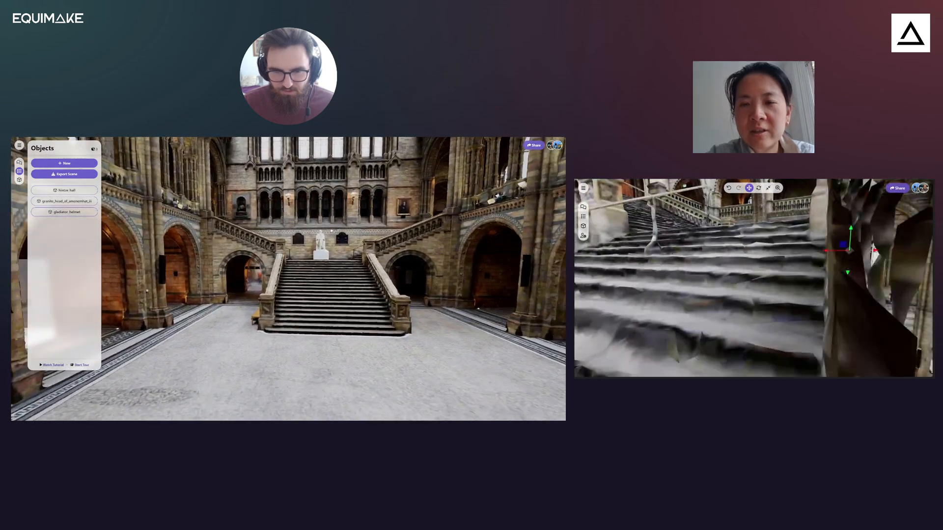
{"action": "key", "text": "w"}
{"action": "key", "text": "e"}
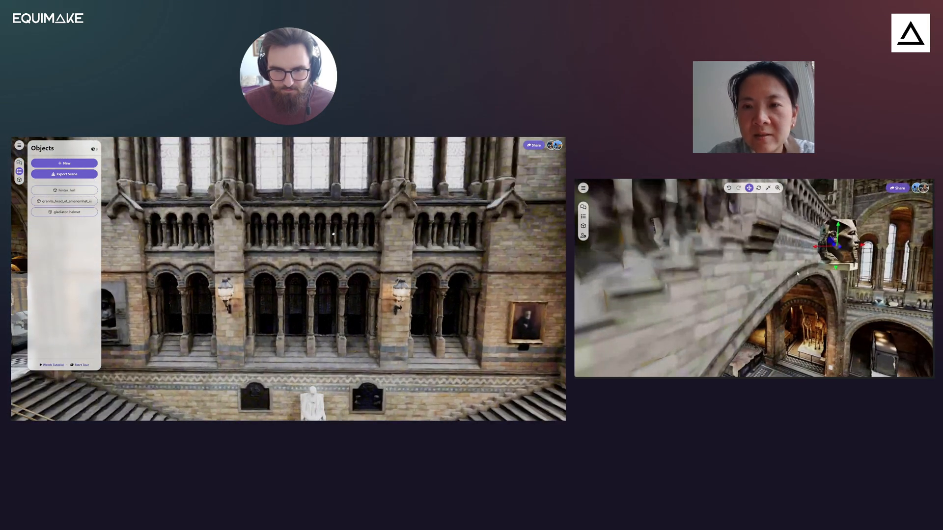
- Search Google for "introduction to british museum" videos, copy the link of "258 years of the British Museum" and return to the experience
{"action": "key", "text": "ctrl+t"}
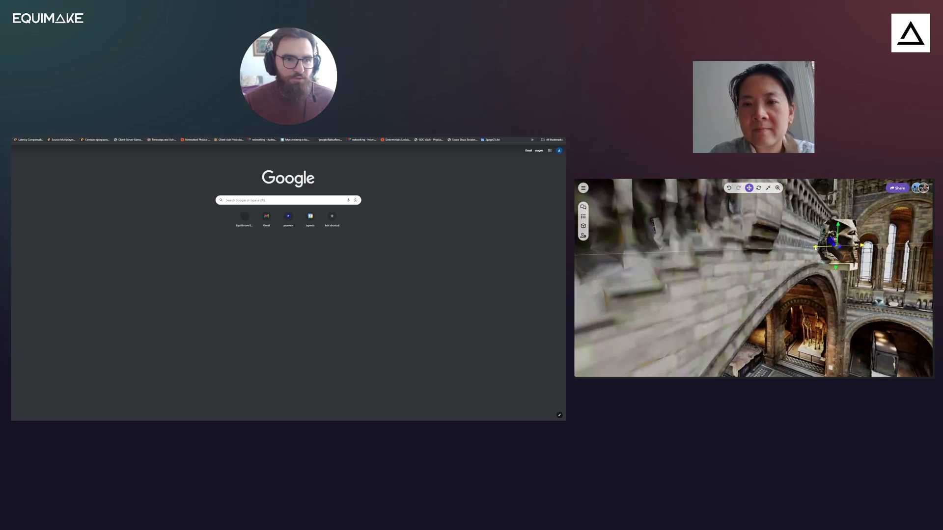
{"action": "type", "text": "i"}
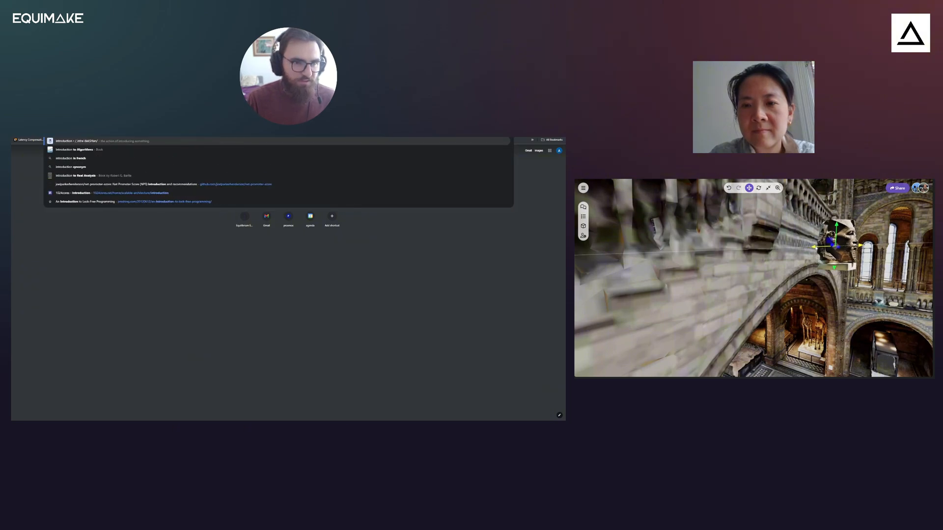
{"action": "type", "text": "ntroduction to british museum"}
{"action": "key", "text": "Return"}
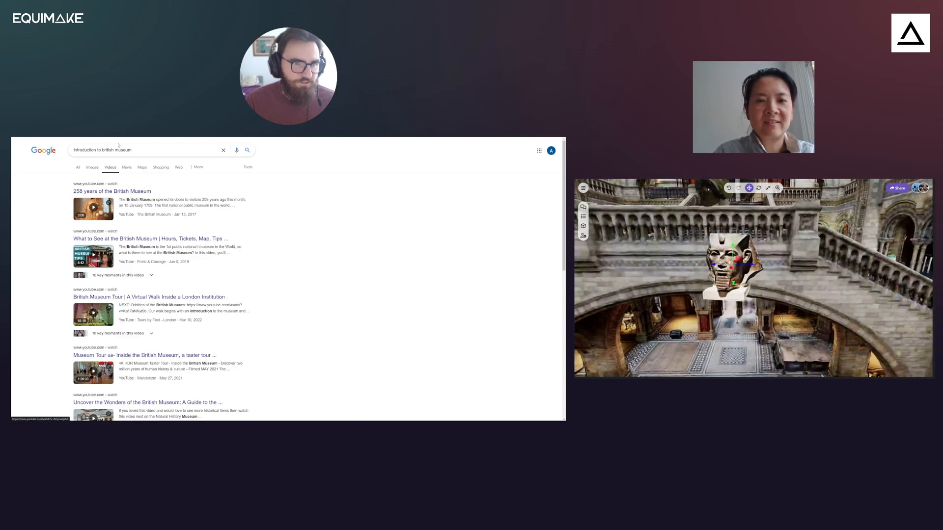
{"action": "key", "text": "ctrl+Tab"}
{"action": "key", "text": "ctrl+Tab"}
{"action": "key", "text": "ctrl+shift+Tab"}
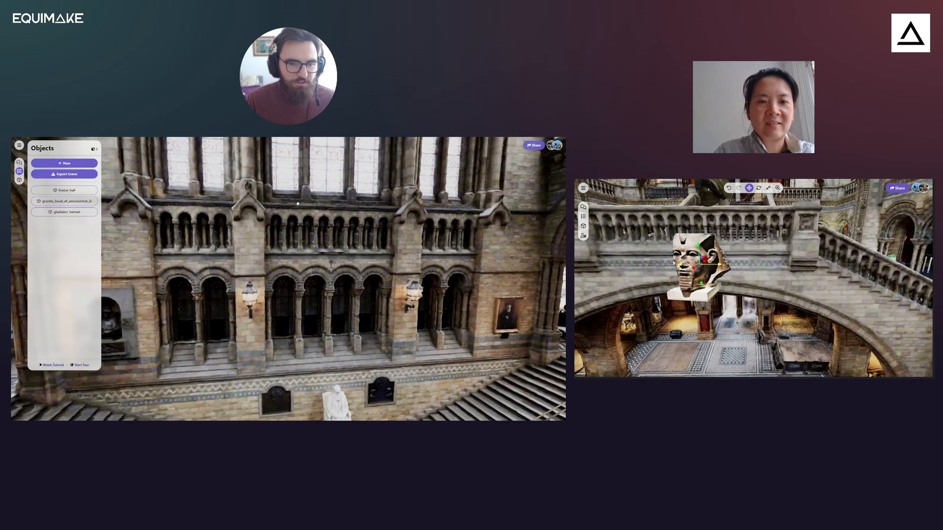
- Add a video object to the hall from the copied YouTube URL
{"action": "left_click_drag", "start_coordinate": [298, 203], "coordinate": [328, 235]}
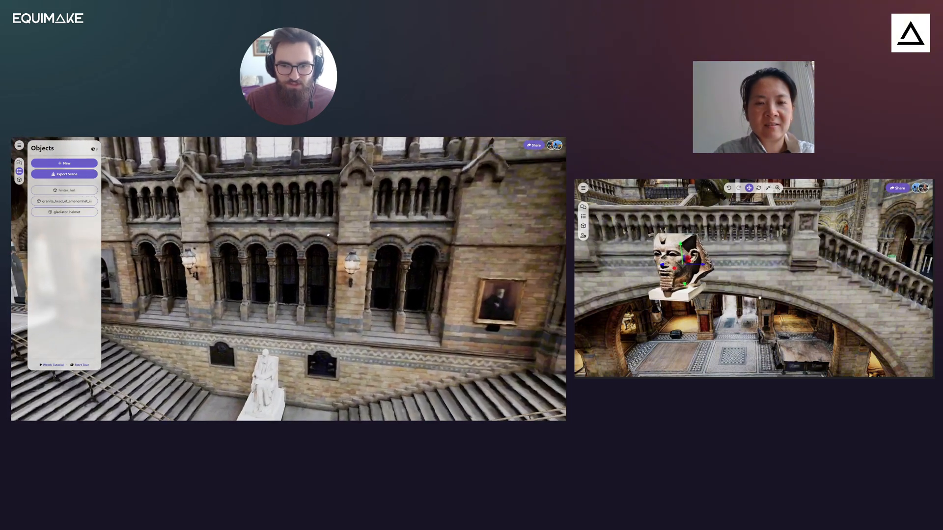
{"action": "left_click", "coordinate": [65, 164]}
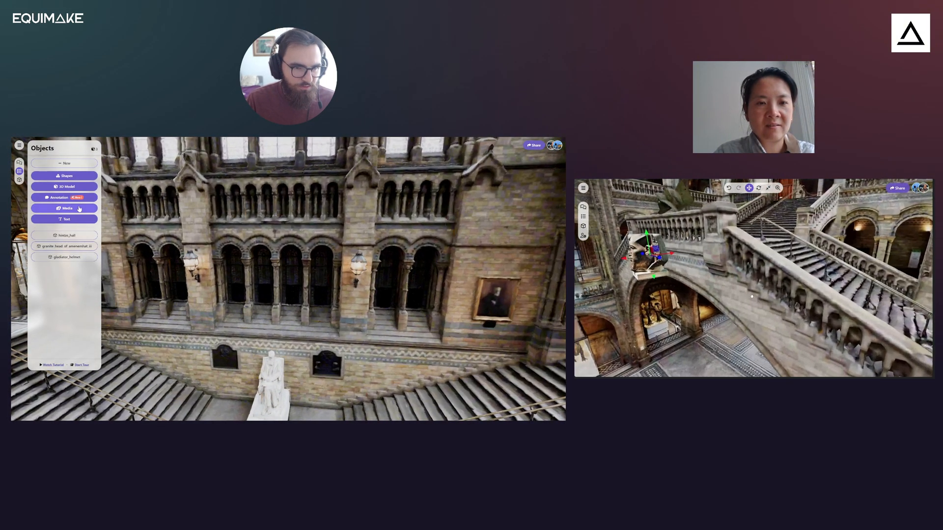
{"action": "left_click", "coordinate": [80, 209]}
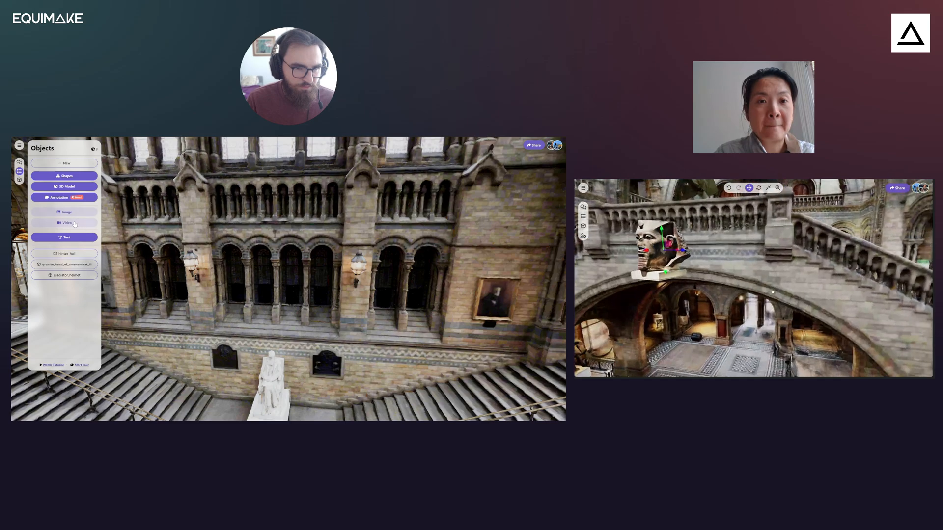
{"action": "left_click", "coordinate": [75, 224]}
{"action": "right_click", "coordinate": [246, 293]}
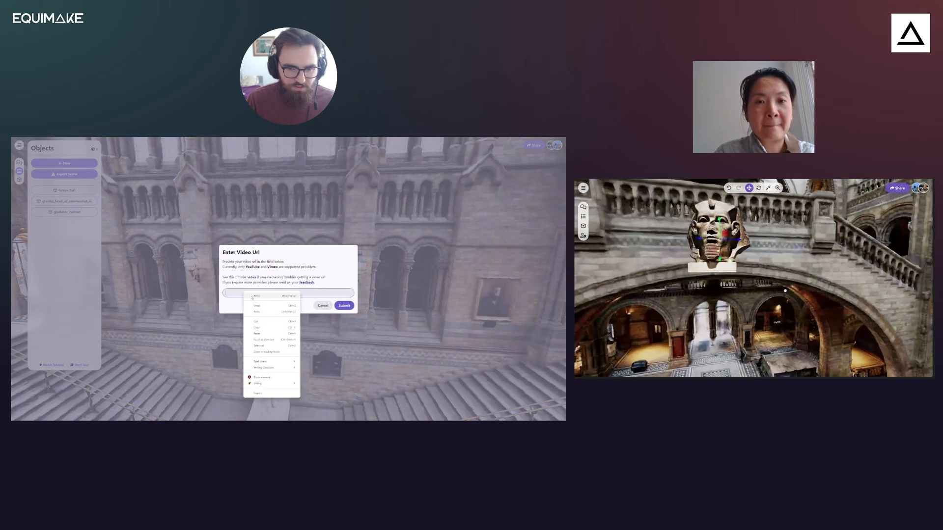
{"action": "left_click", "coordinate": [257, 334]}
{"action": "left_click", "coordinate": [344, 306]}
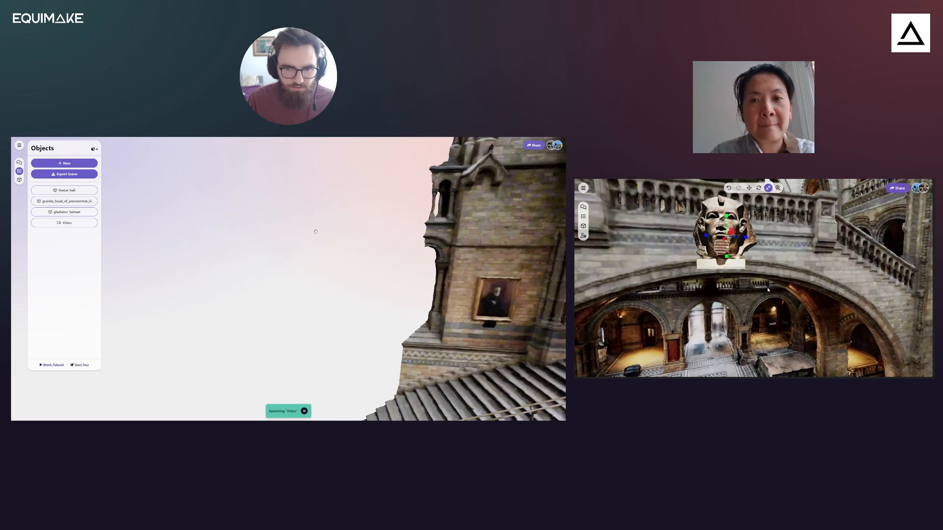
- Position the video screen against the gallery wall above the seated statue on the main staircase
{"action": "left_click_drag", "start_coordinate": [289, 288], "coordinate": [318, 294]}
{"action": "key", "text": "e"}
{"action": "key", "text": "w"}
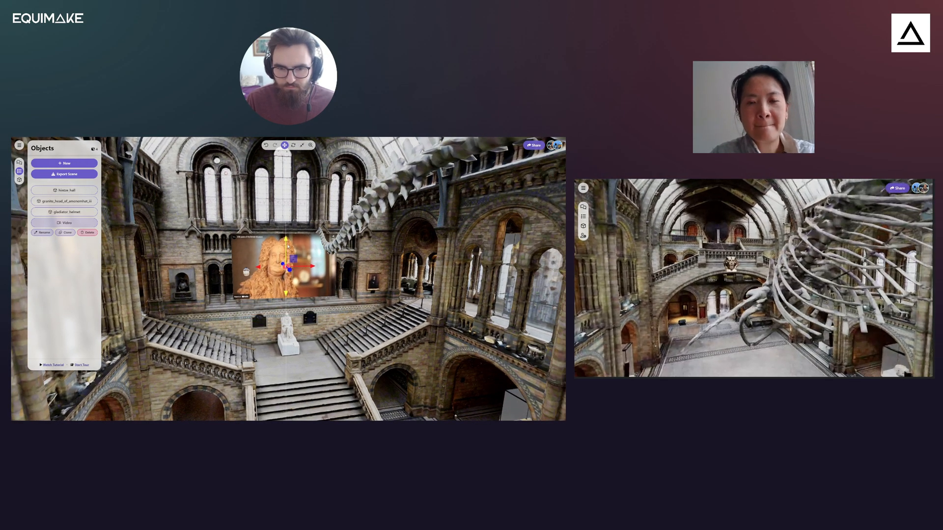
{"action": "left_click_drag", "start_coordinate": [300, 240], "coordinate": [297, 265]}
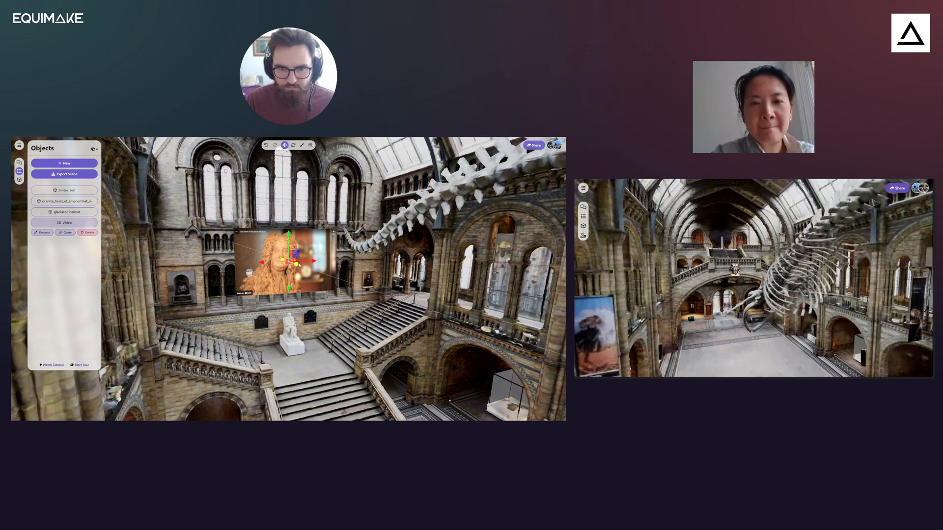
{"action": "left_click_drag", "start_coordinate": [379, 275], "coordinate": [351, 274]}
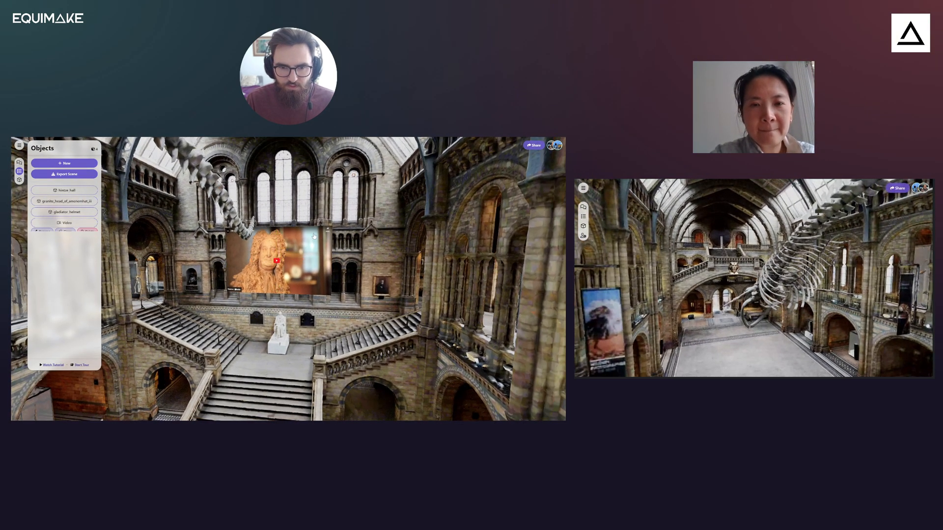
- Play the video on the gallery wall and view it from farther back down the hall
{"action": "scroll", "coordinate": [286, 255], "scroll_direction": "up", "scroll_amount": 3}
{"action": "left_click", "coordinate": [286, 255]}
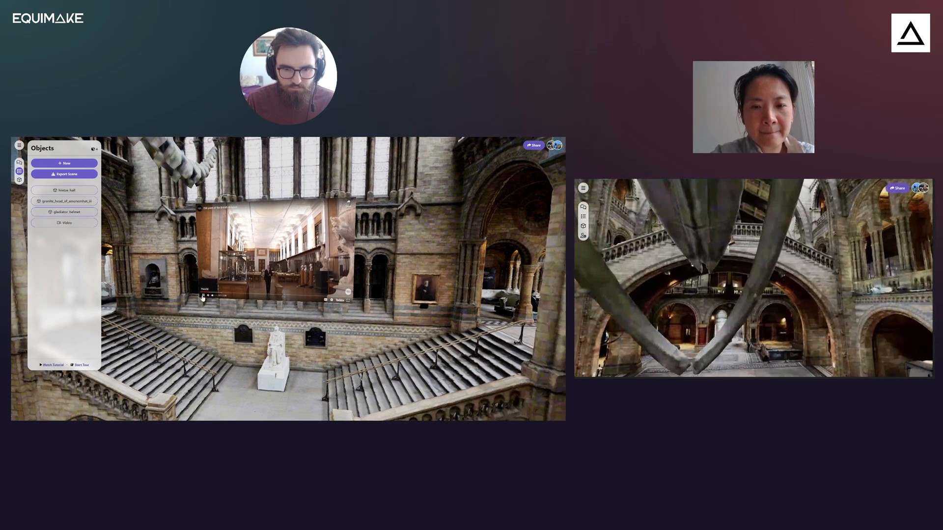
{"action": "scroll", "coordinate": [376, 287], "scroll_direction": "down", "scroll_amount": 8}
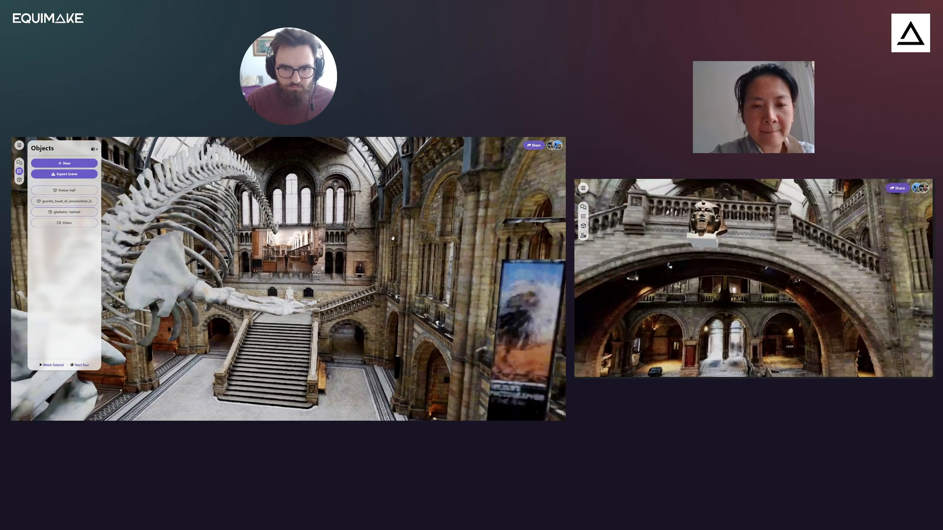
- Select the video object from the side and adjust its distance from the gallery wall
{"action": "left_click_drag", "start_coordinate": [413, 289], "coordinate": [101, 231]}
{"action": "left_click", "coordinate": [64, 222]}
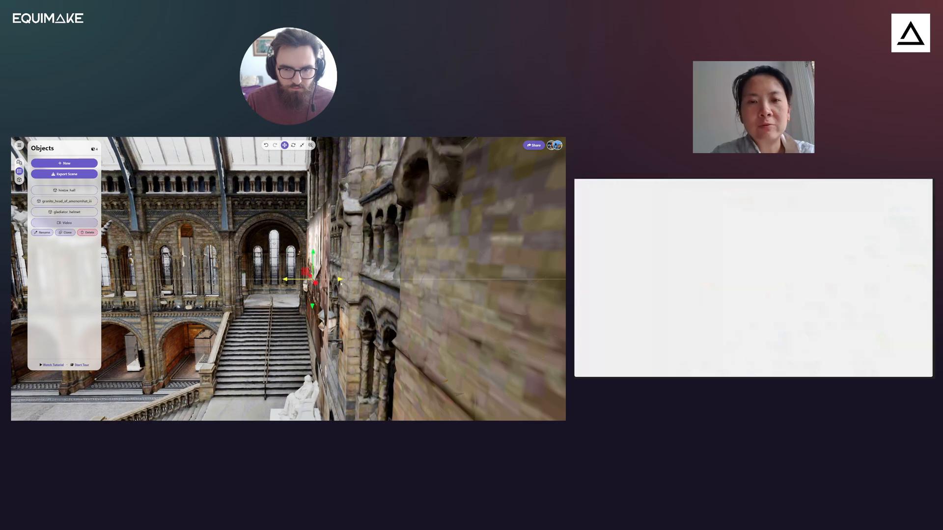
{"action": "left_click_drag", "start_coordinate": [313, 280], "coordinate": [343, 286]}
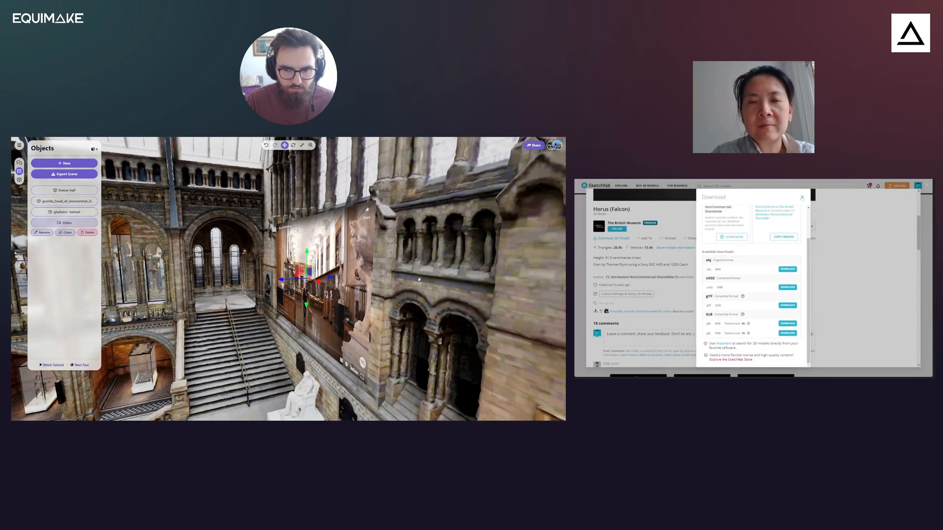
- Close the Horus (Falcon) model on Sketchfab and open The British Museum's Seated statue of Amenhotep III
{"action": "left_click", "coordinate": [802, 198]}
{"action": "left_click", "coordinate": [927, 186]}
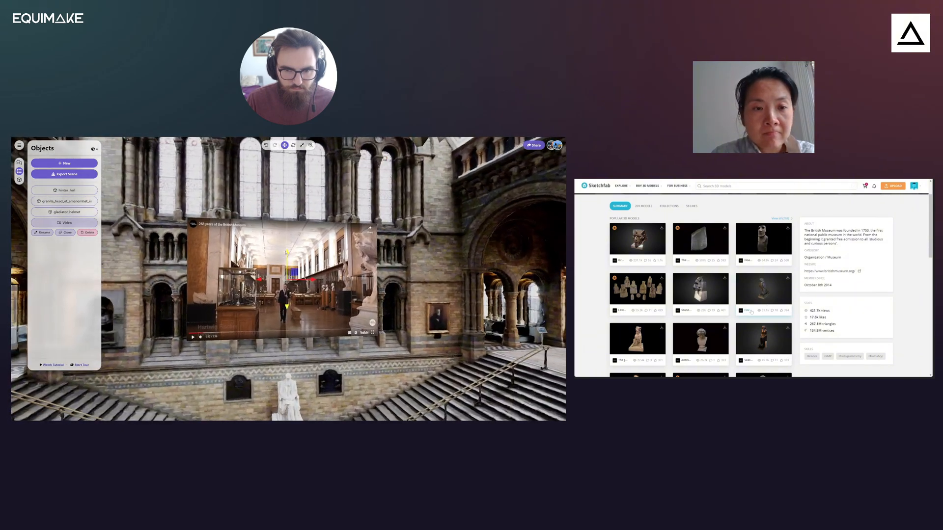
{"action": "scroll", "coordinate": [752, 313], "scroll_direction": "down", "scroll_amount": 5}
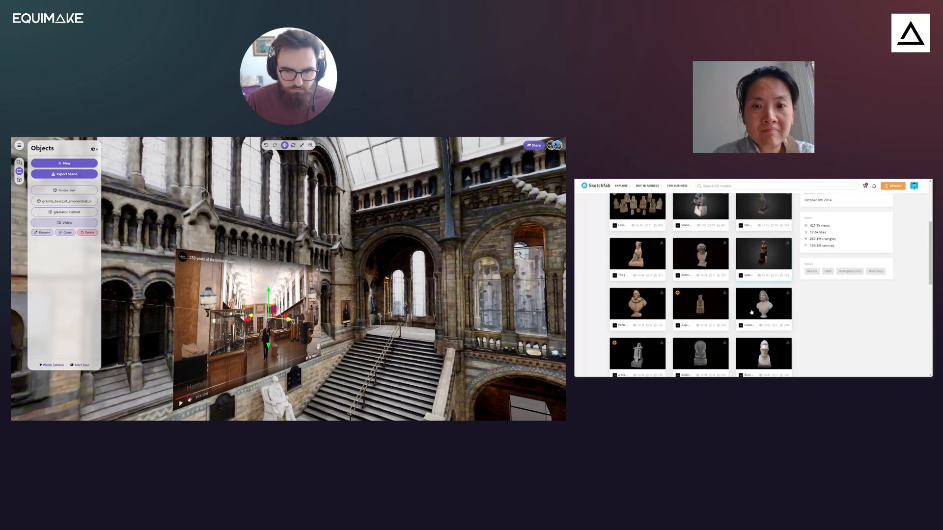
{"action": "scroll", "coordinate": [752, 310], "scroll_direction": "down", "scroll_amount": 1}
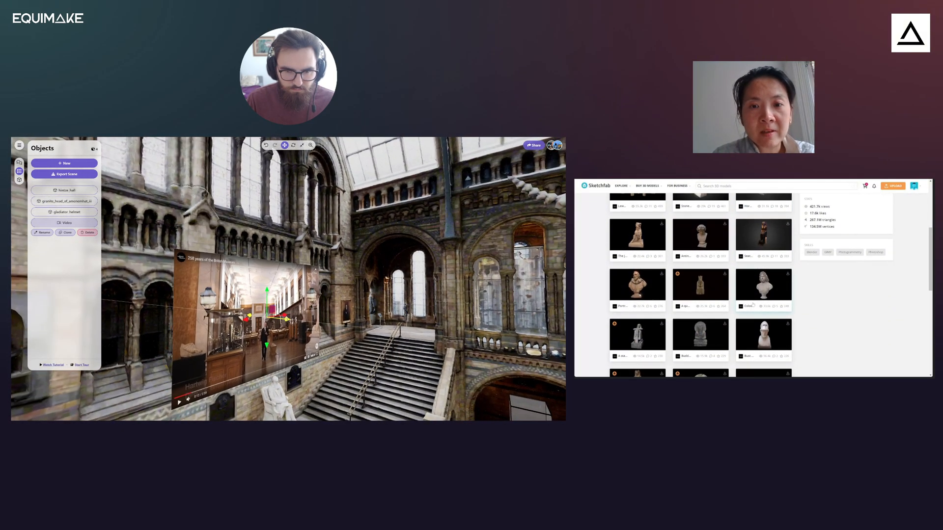
{"action": "left_click", "coordinate": [762, 232]}
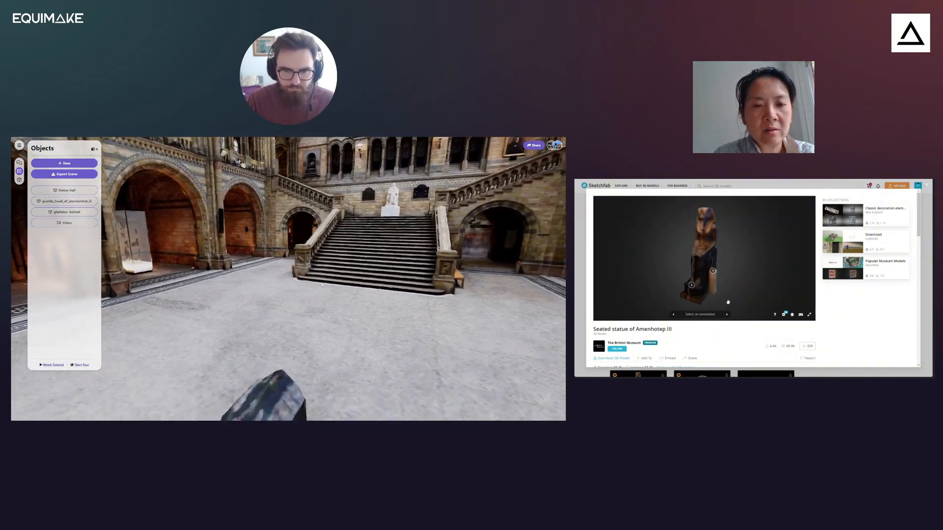
- Copy the creator credits of the Seated statue of Amenhotep III and go to its GLB download
{"action": "scroll", "coordinate": [747, 346], "scroll_direction": "down", "scroll_amount": 1}
{"action": "left_click", "coordinate": [69, 164]}
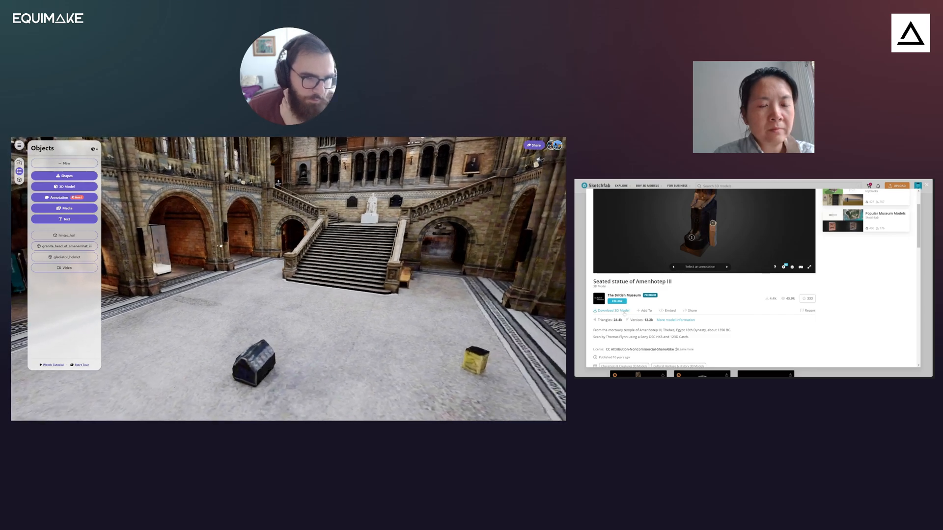
{"action": "left_click", "coordinate": [623, 312]}
{"action": "left_click", "coordinate": [786, 274]}
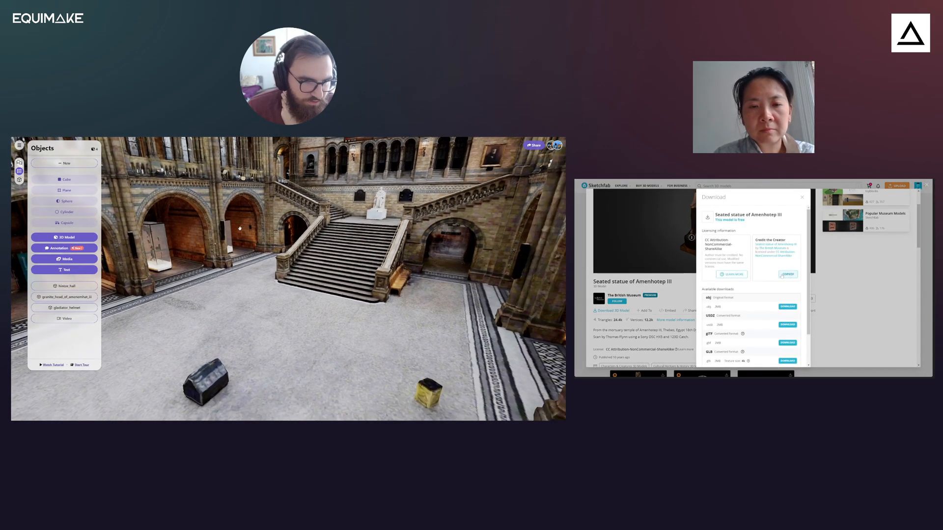
{"action": "scroll", "coordinate": [782, 276], "scroll_direction": "down", "scroll_amount": 1}
- Add a cube beside the foot of the main staircase, colour it black and flatten it into a thin slab
{"action": "left_click", "coordinate": [66, 179]}
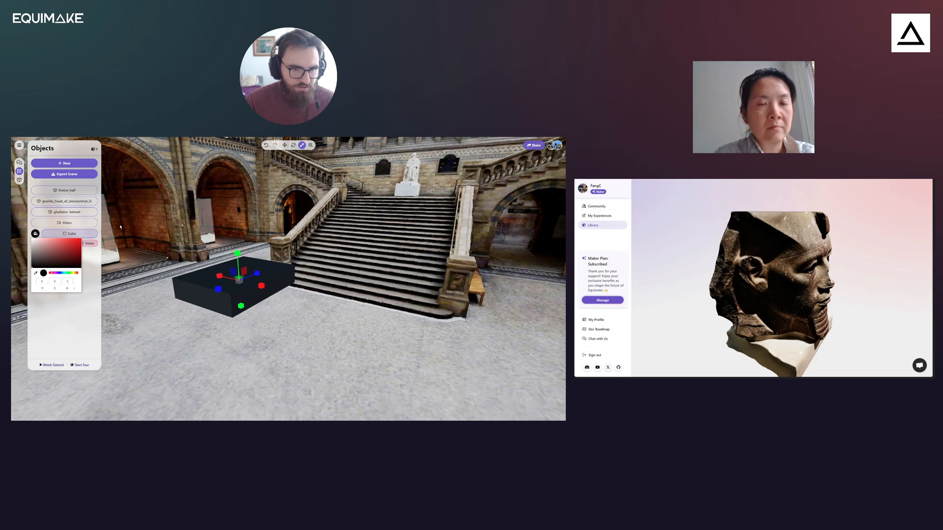
{"action": "left_click_drag", "start_coordinate": [120, 227], "coordinate": [147, 238]}
{"action": "left_click_drag", "start_coordinate": [254, 267], "coordinate": [253, 282]}
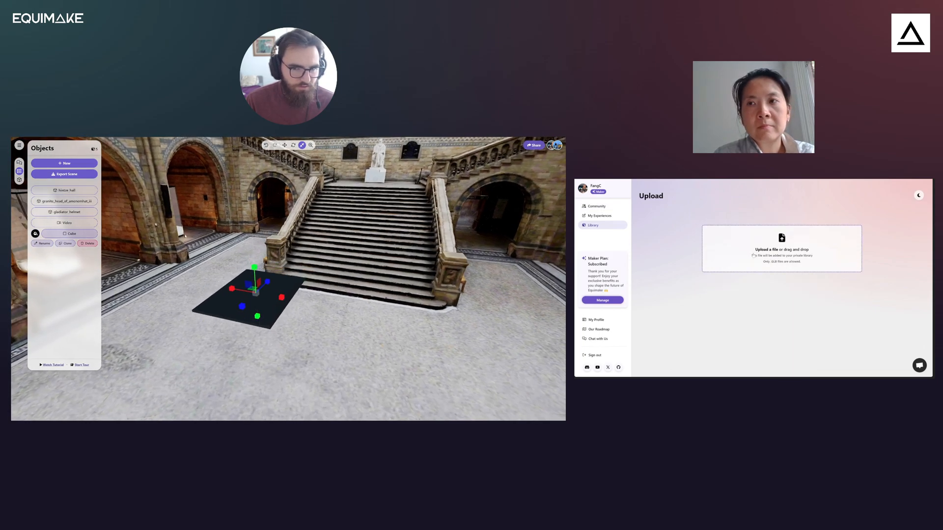
- Clone the black slab, stand the copy upright and raise it above the floor as a back panel
{"action": "left_click", "coordinate": [67, 243]}
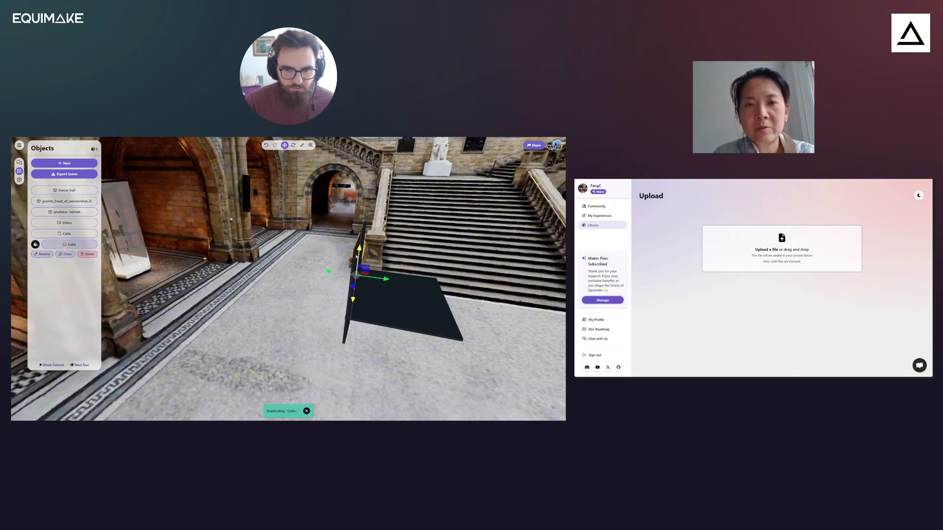
{"action": "left_click_drag", "start_coordinate": [356, 257], "coordinate": [355, 233]}
{"action": "left_click_drag", "start_coordinate": [413, 219], "coordinate": [301, 318]}
- Upload the statue model to the private library with its copied credits, and join the upright panel to the base slab
{"action": "key", "text": "ctrl+v"}
{"action": "left_click", "coordinate": [814, 305]}
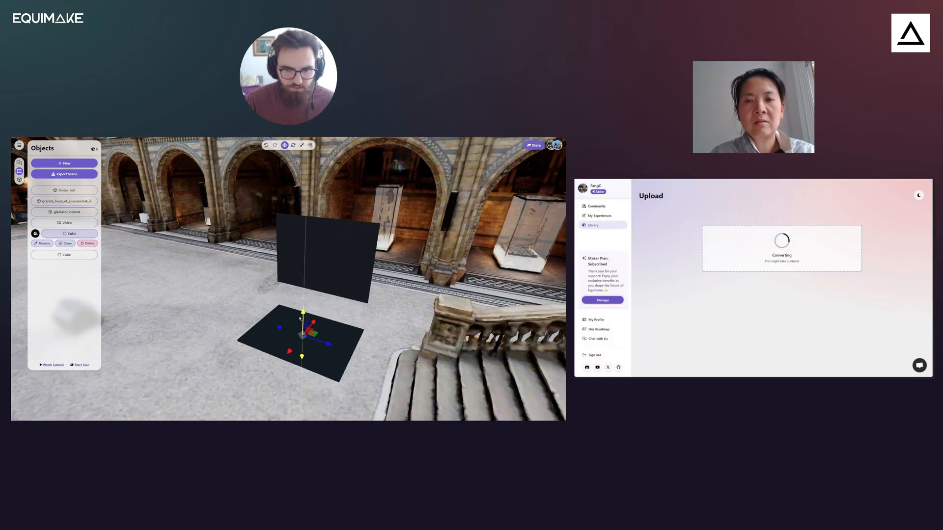
{"action": "mouse_move", "coordinate": [322, 257]}
{"action": "left_mouse_down"}
{"action": "mouse_move", "coordinate": [320, 275]}
{"action": "mouse_move", "coordinate": [370, 243]}
{"action": "mouse_move", "coordinate": [393, 242]}
{"action": "left_mouse_up"}
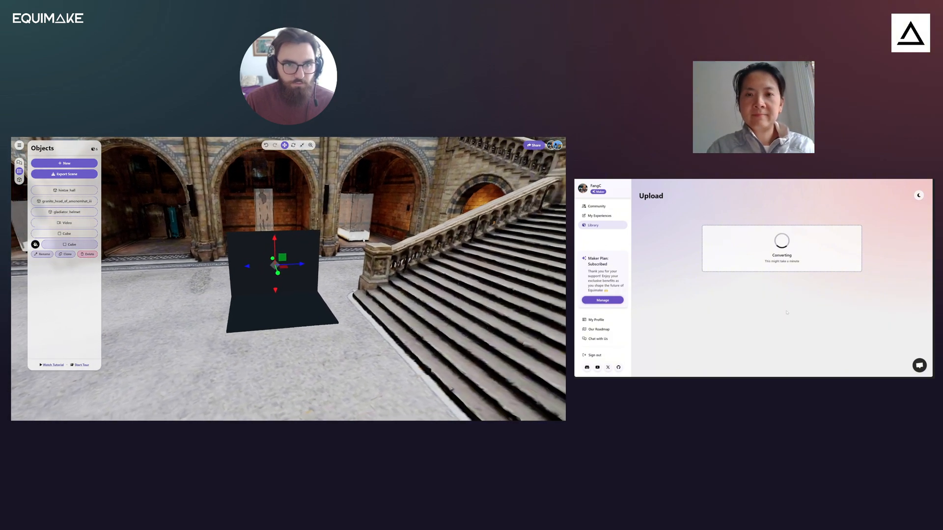
- Find the Isis and Harpocrates model in The British Museum's Sketchfab collection and open its download options
{"action": "scroll", "coordinate": [393, 242], "scroll_direction": "up", "scroll_amount": 3}
{"action": "key", "text": "ctrl+Tab"}
{"action": "scroll", "coordinate": [266, 260], "scroll_direction": "down", "scroll_amount": 5}
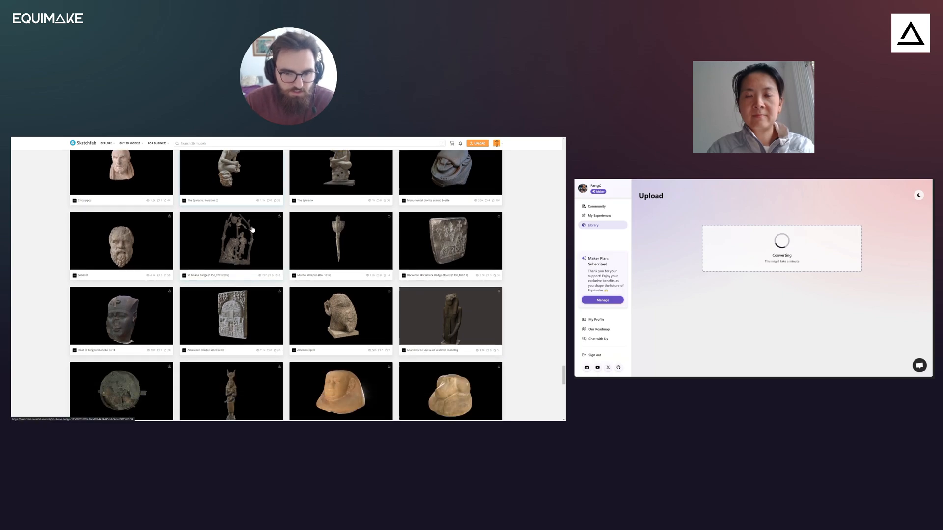
{"action": "left_click", "coordinate": [249, 309]}
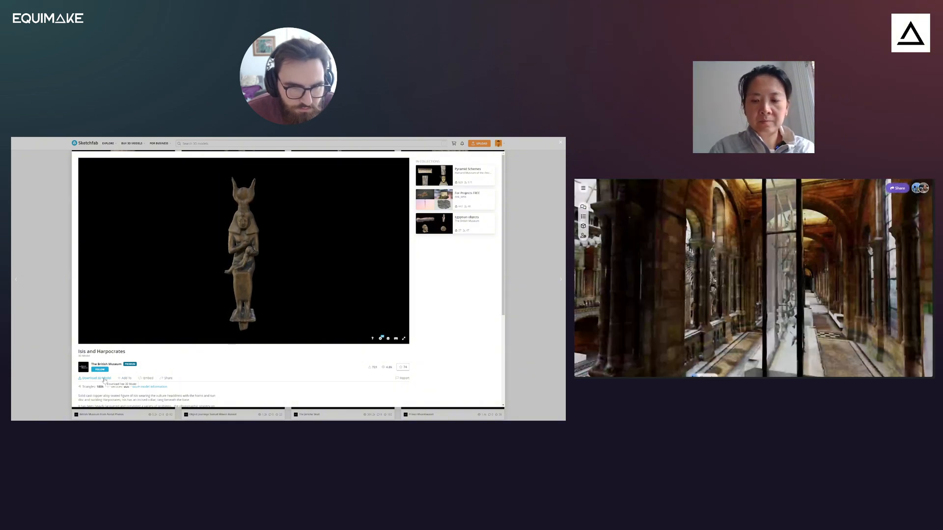
{"action": "left_click", "coordinate": [104, 380]}
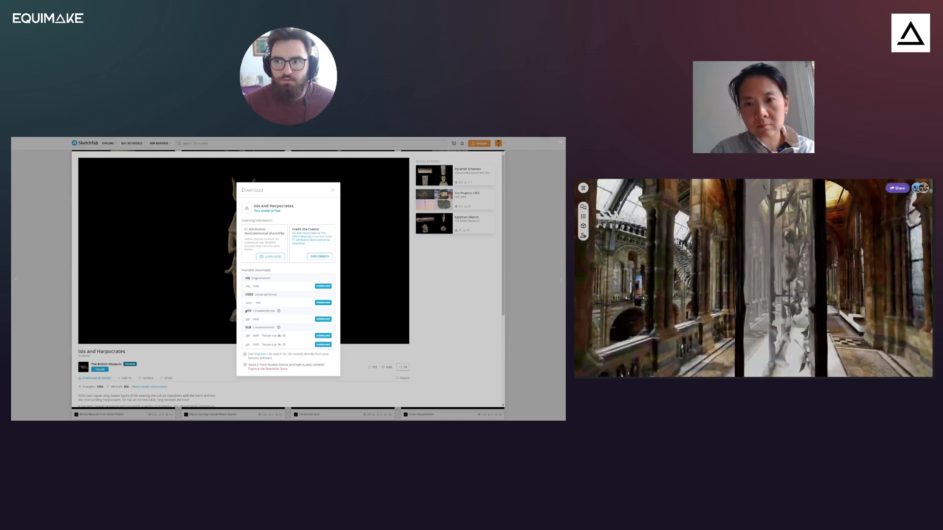
- Upload the Isis and Harpocrates model file to the private library and place the statue in front of the black back panel
{"action": "key", "text": "ctrl+Tab"}
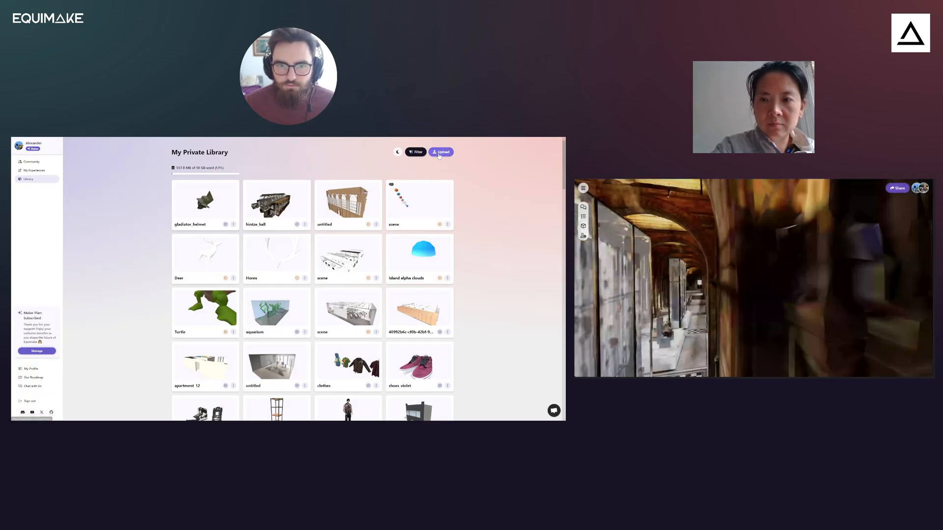
{"action": "left_click", "coordinate": [440, 153]}
{"action": "left_click", "coordinate": [300, 207]}
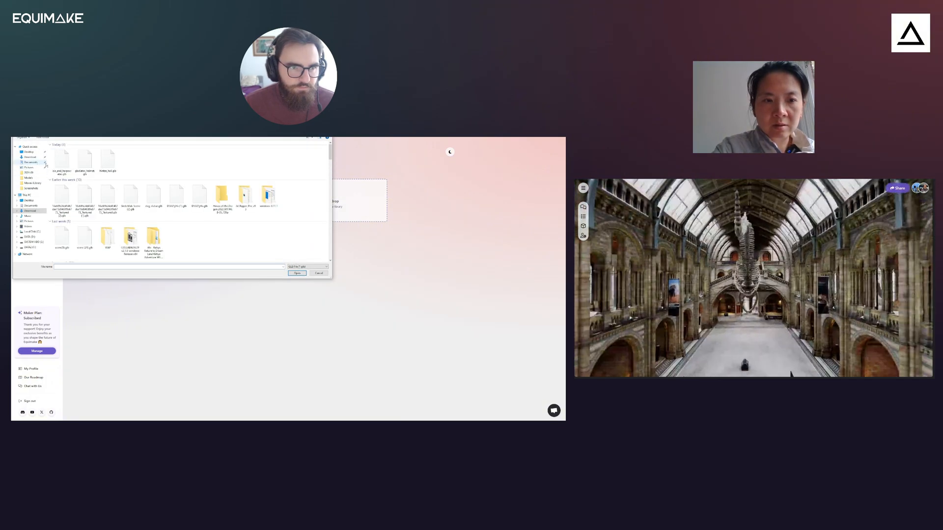
{"action": "double_click", "coordinate": [62, 162]}
{"action": "left_click", "coordinate": [345, 304]}
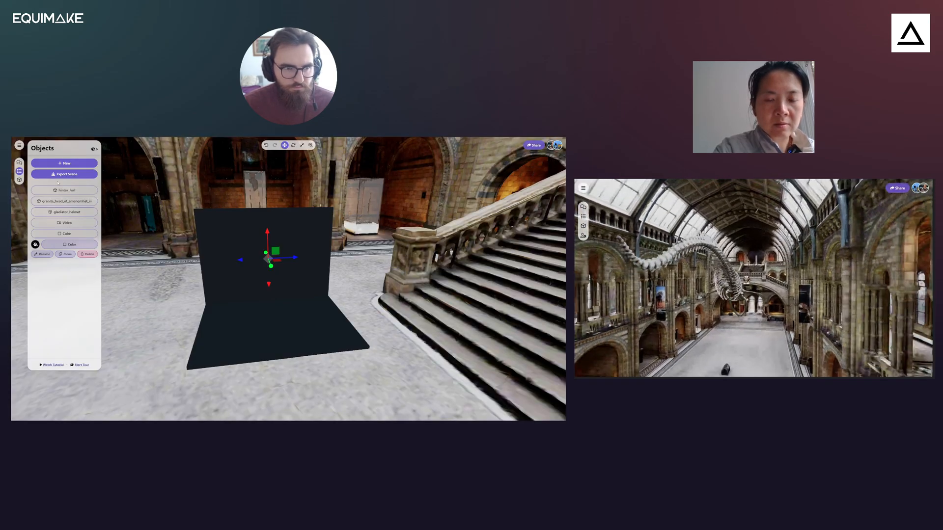
{"action": "left_click", "coordinate": [20, 180]}
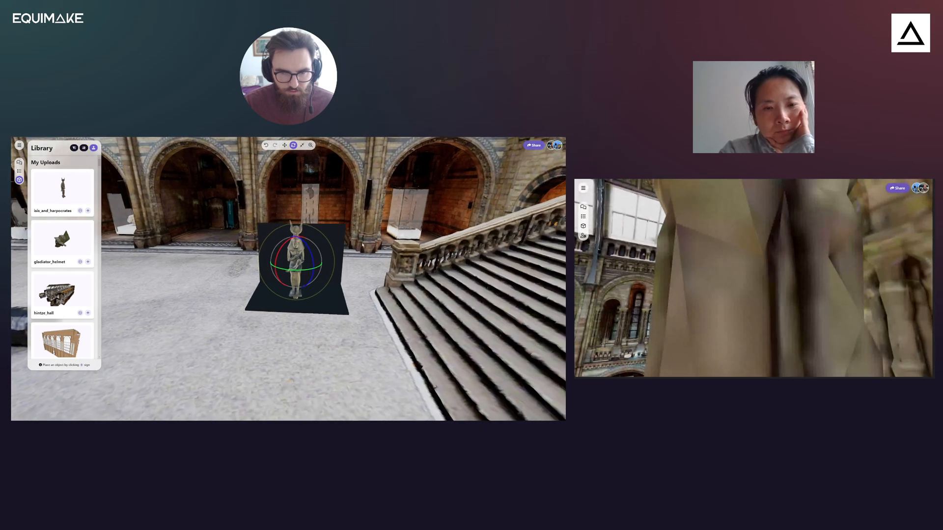
- Add an annotation titled "Isis and Harpocrates" to the statue with the description copied from its Sketchfab page, and open its text
{"action": "left_click", "coordinate": [19, 172]}
{"action": "left_click", "coordinate": [72, 209]}
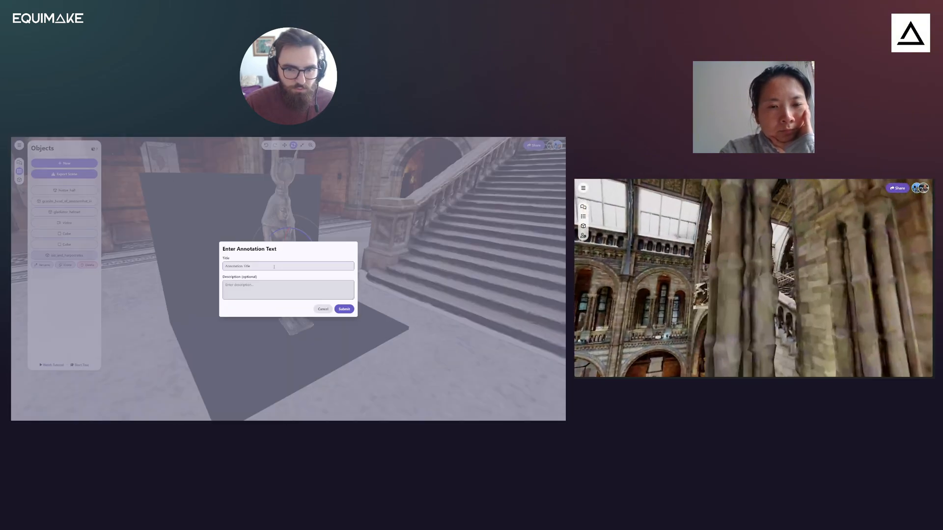
{"action": "type", "text": "Isis and Harpocrates"}
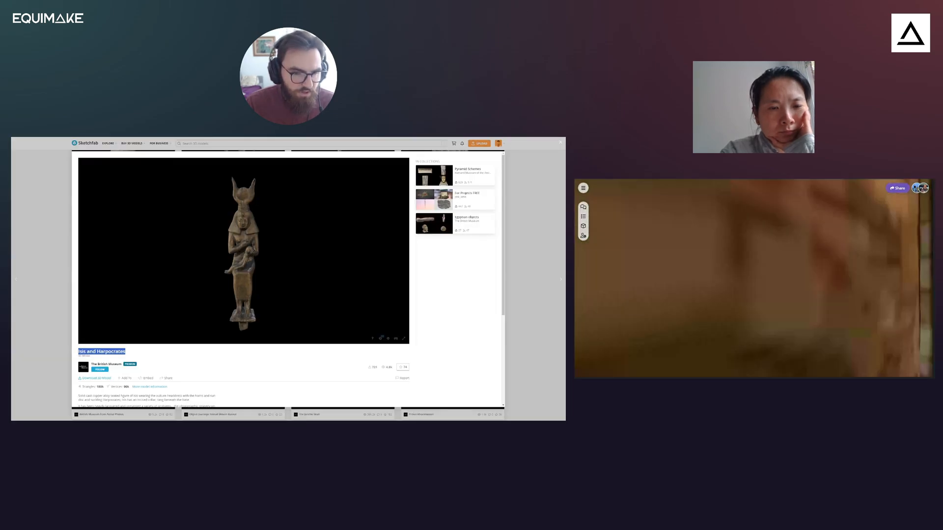
{"action": "scroll", "coordinate": [291, 279], "scroll_direction": "down", "scroll_amount": 3}
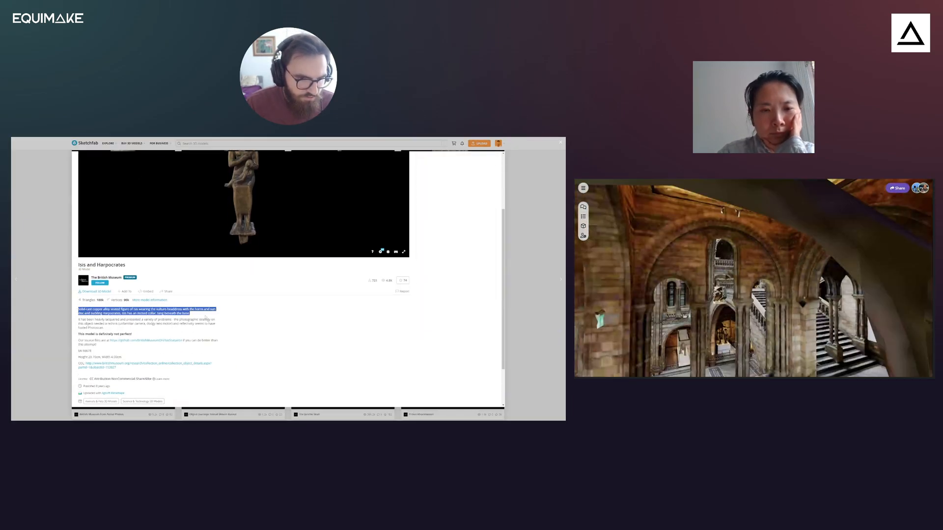
{"action": "key", "text": "ctrl+Tab"}
{"action": "left_click", "coordinate": [268, 293]}
{"action": "type", "text": "Solid-cast copper alloy seated figure of Isis wearing the vulture-headdress with the horns and sun-disc and suckling Harpocrates; Isis has an incised collar; tang beneath the base.  It has been heavily lacquered and presented a variety of problems - the ph"}
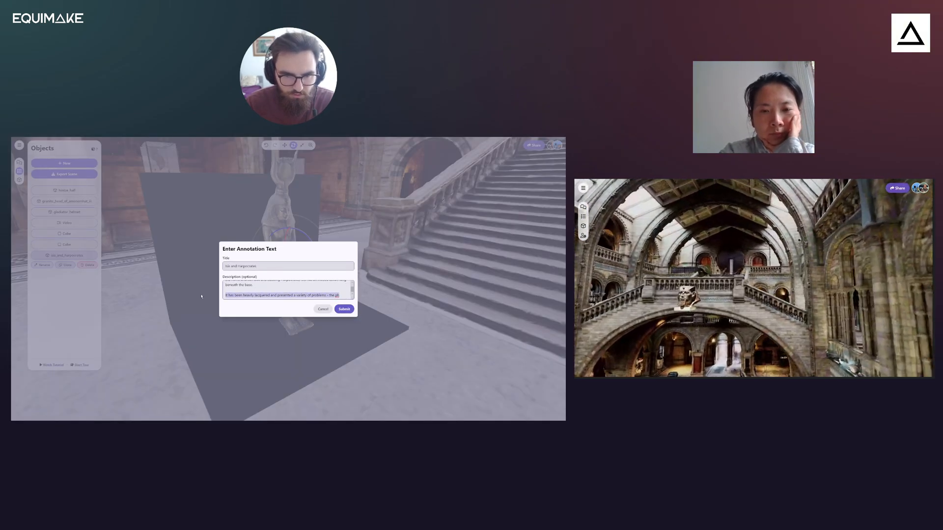
{"action": "left_click", "coordinate": [344, 308]}
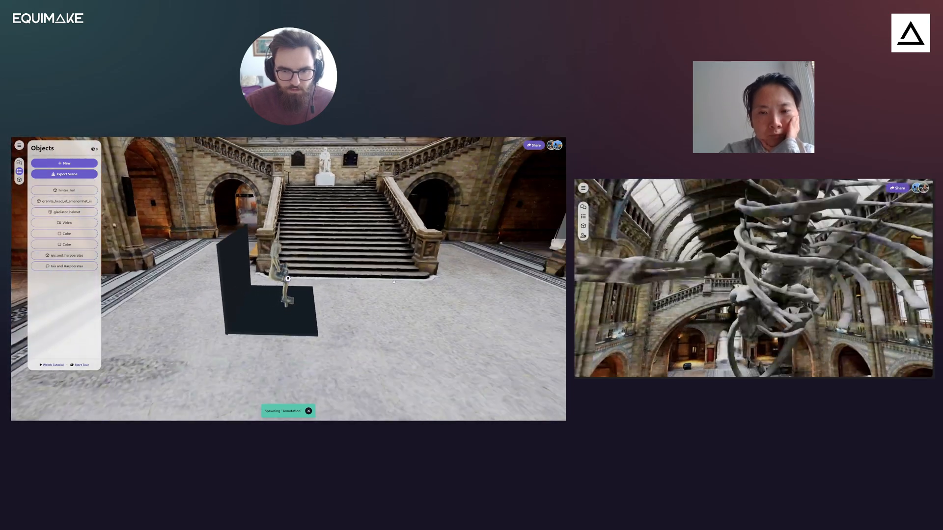
{"action": "left_click", "coordinate": [288, 279]}
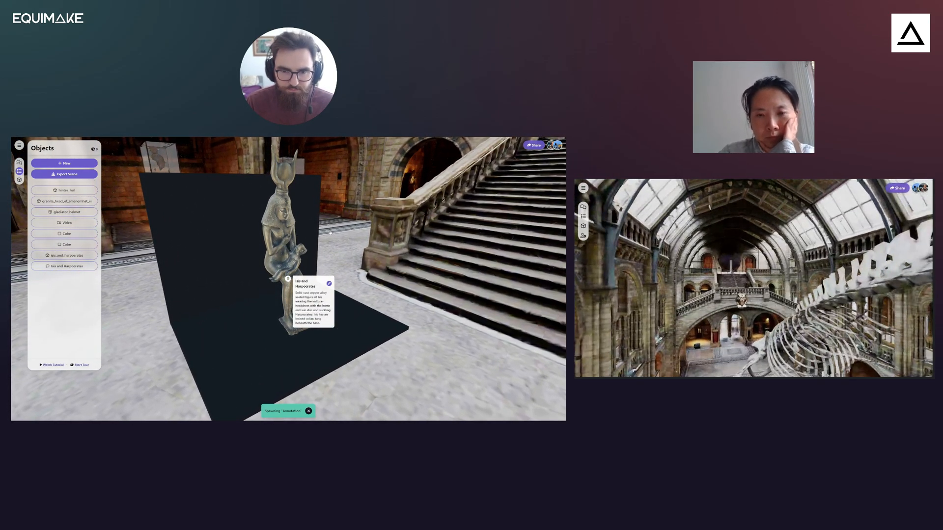
- Focus on the granite head, start a new annotation for it, and open its British Museum model by searching Sketchfab for "granite head"
{"action": "scroll", "coordinate": [306, 238], "scroll_direction": "down", "scroll_amount": 3}
{"action": "mouse_move", "coordinate": [306, 238]}
{"action": "left_mouse_down"}
{"action": "mouse_move", "coordinate": [266, 231]}
{"action": "mouse_move", "coordinate": [310, 248]}
{"action": "left_mouse_up"}
{"action": "left_click", "coordinate": [64, 201]}
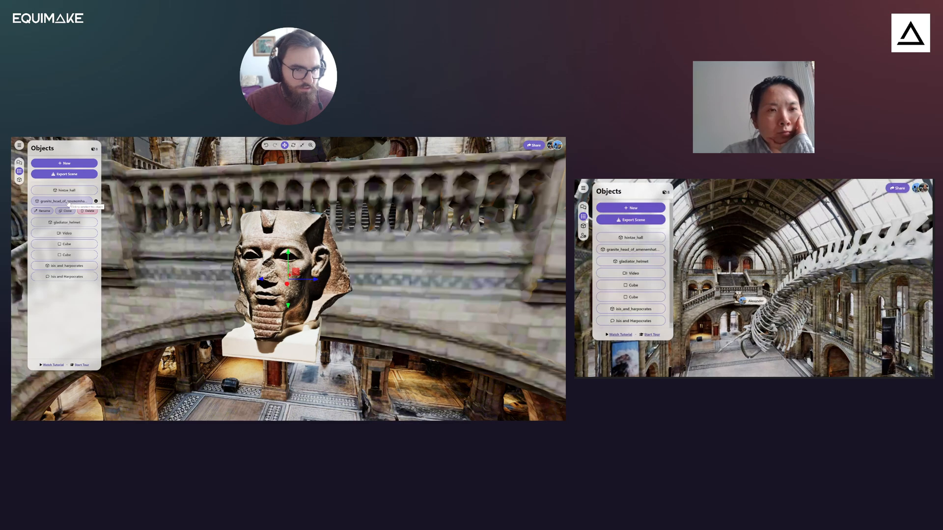
{"action": "scroll", "coordinate": [187, 209], "scroll_direction": "down", "scroll_amount": 4}
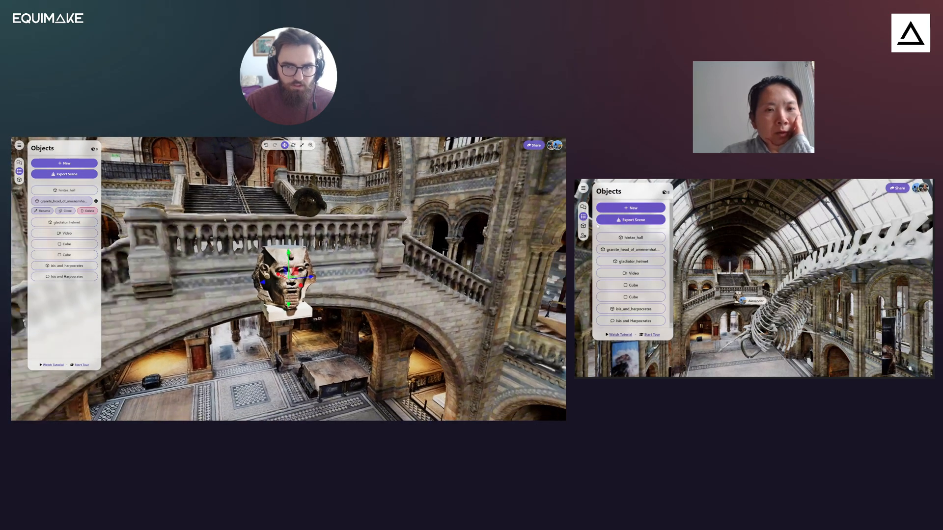
{"action": "left_click_drag", "start_coordinate": [189, 208], "coordinate": [233, 223]}
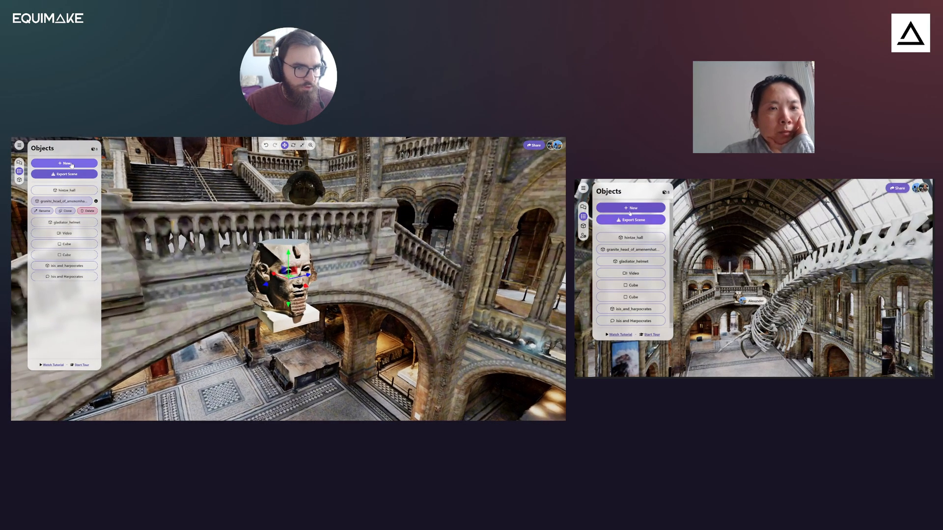
{"action": "left_click", "coordinate": [67, 163]}
{"action": "left_click", "coordinate": [67, 198]}
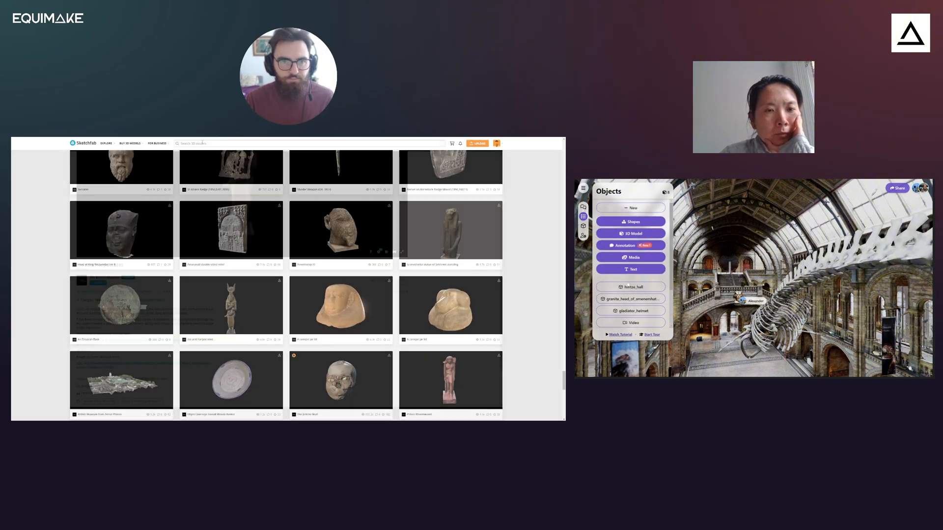
{"action": "type", "text": "nite head"}
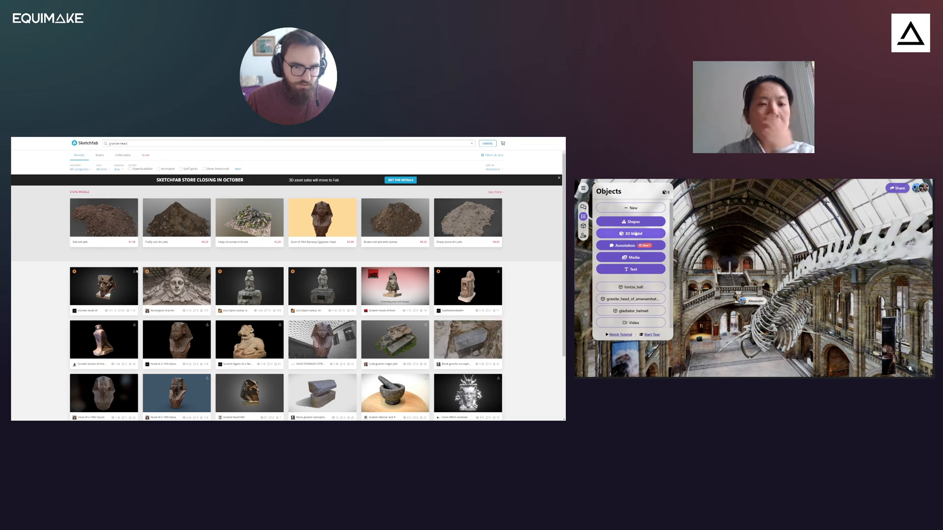
{"action": "left_click", "coordinate": [115, 290]}
- Copy the title "Granite head of Amenemhat II" from the Sketchfab page for the new annotation's title
{"action": "left_click", "coordinate": [636, 233]}
{"action": "left_click_drag", "start_coordinate": [83, 351], "coordinate": [149, 351]}
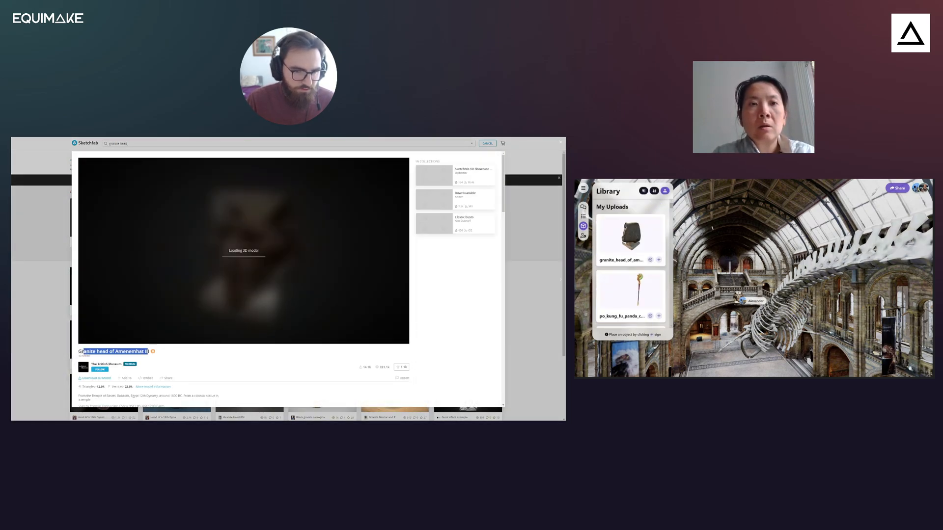
{"action": "key", "text": "ctrl+shift+Tab"}
{"action": "key", "text": "ctrl+shift+Tab"}
{"action": "left_click", "coordinate": [244, 265]}
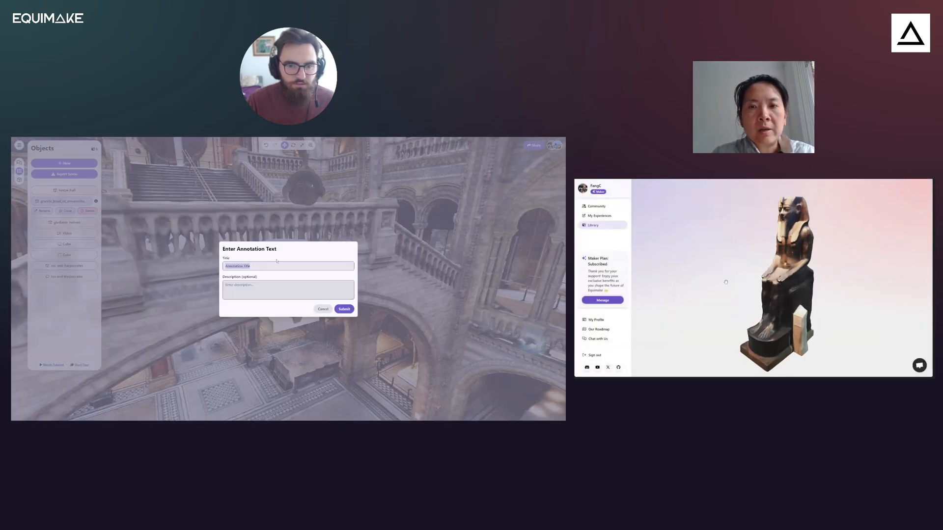
- Copy the granite head's description from its Sketchfab page into the annotation and submit it
{"action": "key", "text": "ctrl+Tab"}
{"action": "key", "text": "ctrl+Tab"}
{"action": "scroll", "coordinate": [138, 352], "scroll_direction": "down", "scroll_amount": 1}
{"action": "left_click_drag", "start_coordinate": [767, 288], "coordinate": [793, 313]}
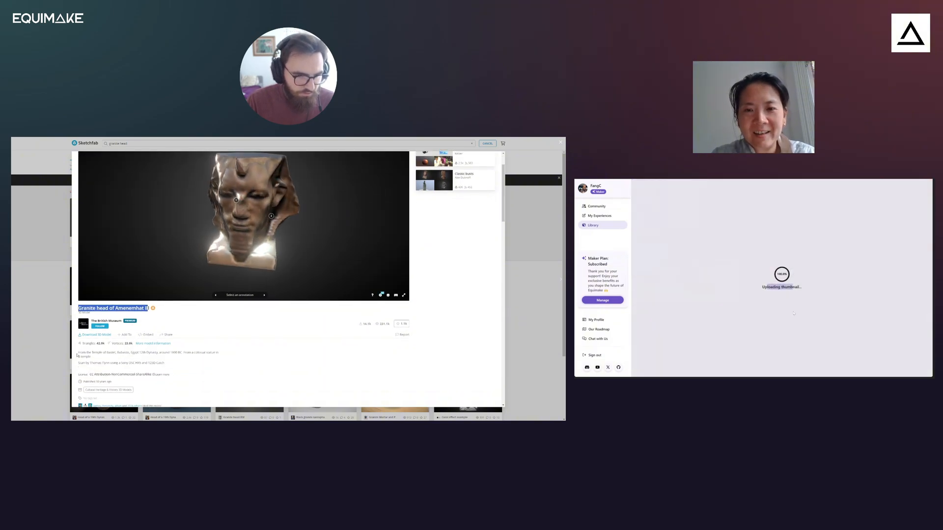
{"action": "left_click_drag", "start_coordinate": [100, 362], "coordinate": [164, 364]}
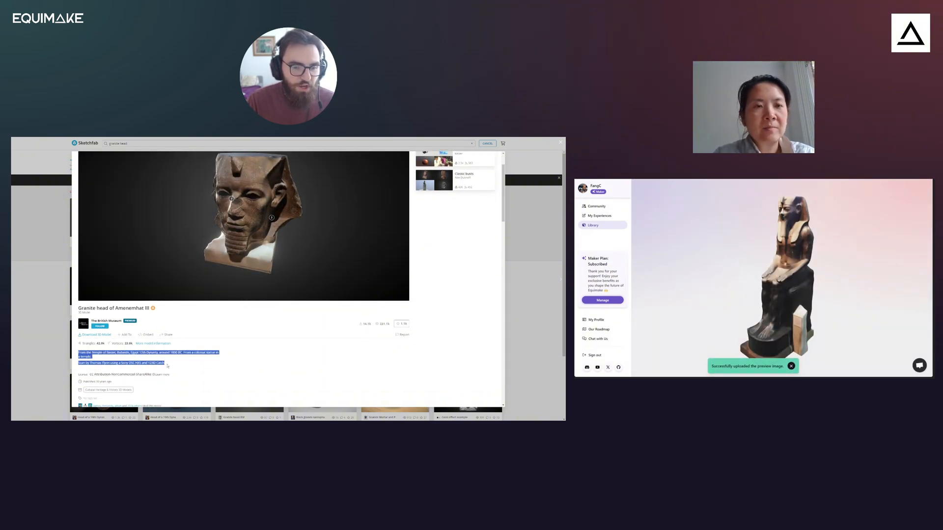
{"action": "key", "text": "ctrl+shift+Tab"}
{"action": "key", "text": "ctrl+shift+Tab"}
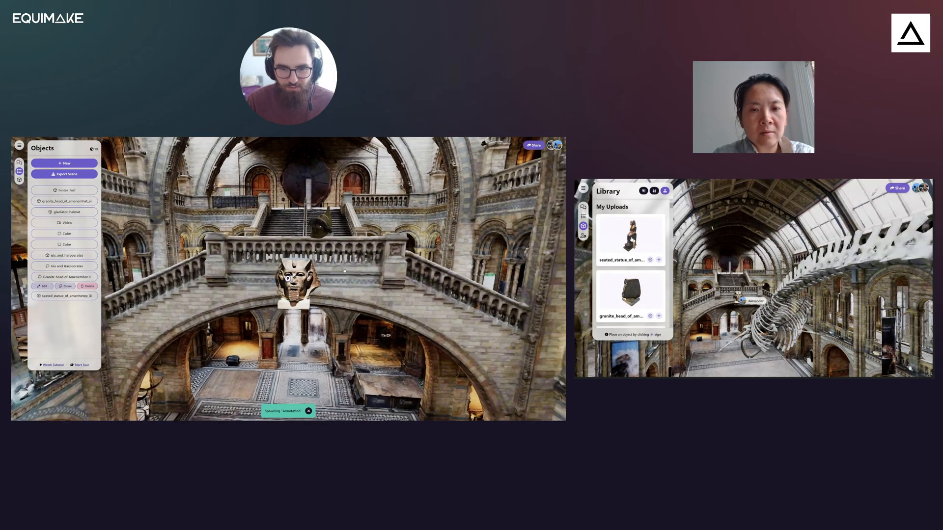
- Move the granite head's annotation marker onto the front of the head's white base
{"action": "left_click", "coordinate": [344, 271]}
{"action": "scroll", "coordinate": [290, 279], "scroll_direction": "down", "scroll_amount": 1}
{"action": "scroll", "coordinate": [341, 250], "scroll_direction": "down", "scroll_amount": 3}
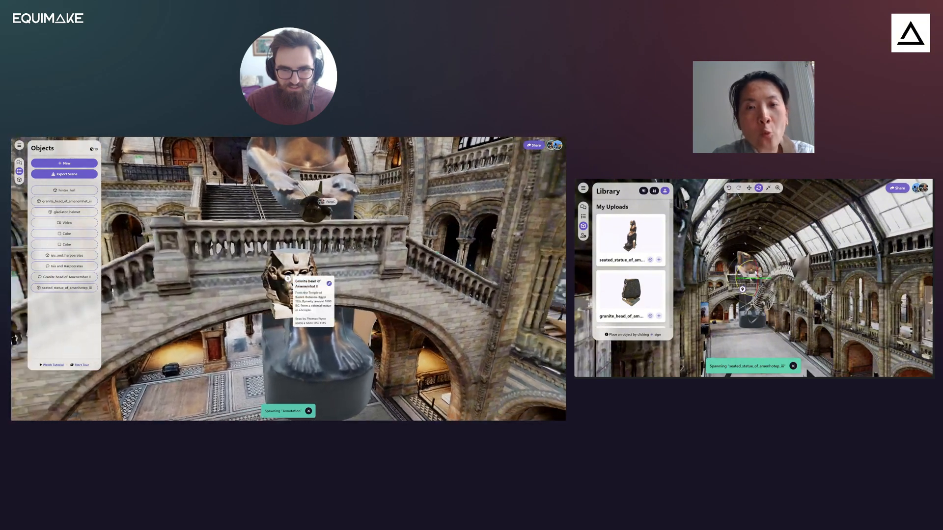
{"action": "left_click_drag", "start_coordinate": [328, 289], "coordinate": [304, 253]}
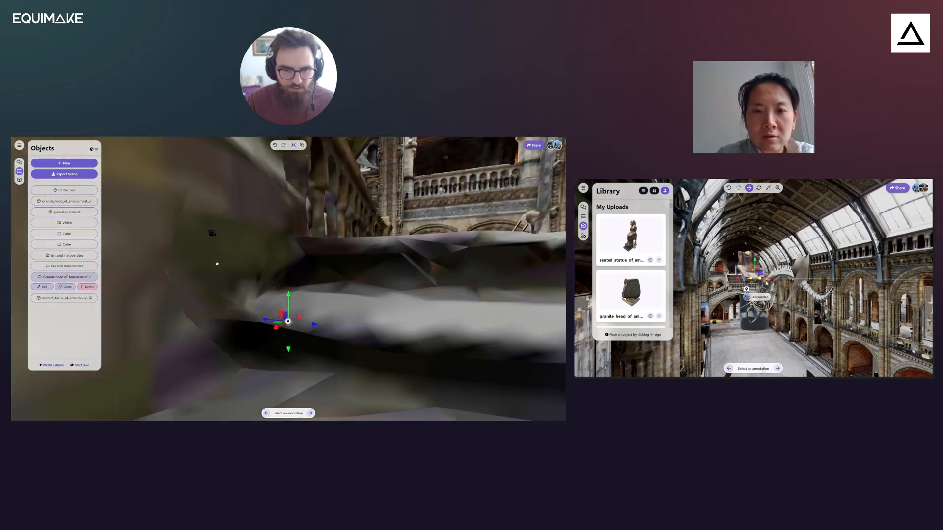
{"action": "left_click_drag", "start_coordinate": [217, 263], "coordinate": [245, 257]}
{"action": "scroll", "coordinate": [244, 257], "scroll_direction": "down", "scroll_amount": 3}
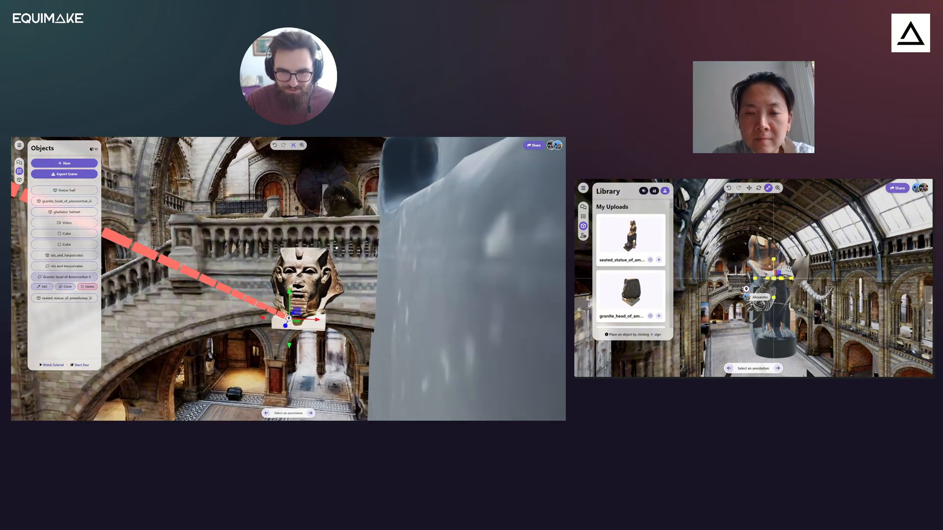
{"action": "left_click_drag", "start_coordinate": [344, 271], "coordinate": [308, 268]}
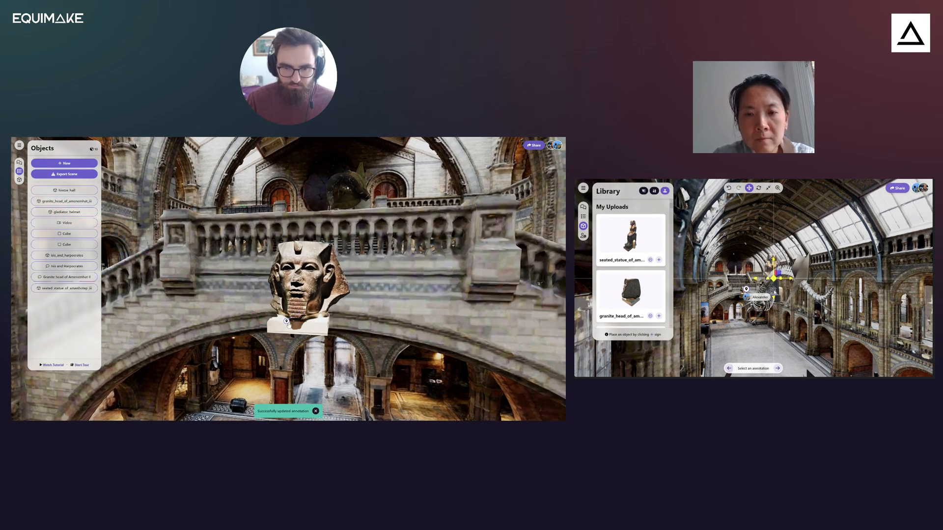
{"action": "left_click", "coordinate": [287, 322]}
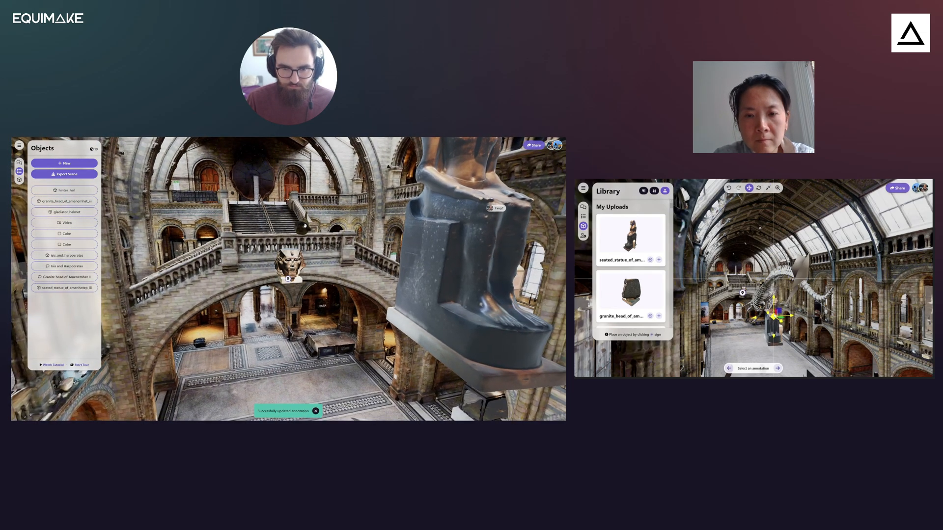
- Focus on the gladiator helmet in the scene, search Sketchfab for "gladiator helmet" and open The British Museum's matching model
{"action": "left_click", "coordinate": [74, 212]}
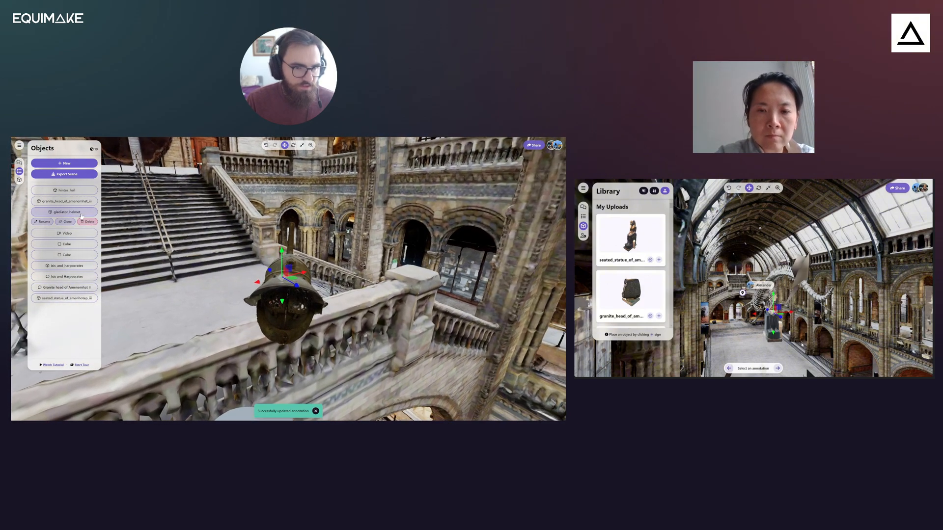
{"action": "key", "text": "ctrl+Tab"}
{"action": "key", "text": "Escape"}
{"action": "triple_click", "coordinate": [138, 145]}
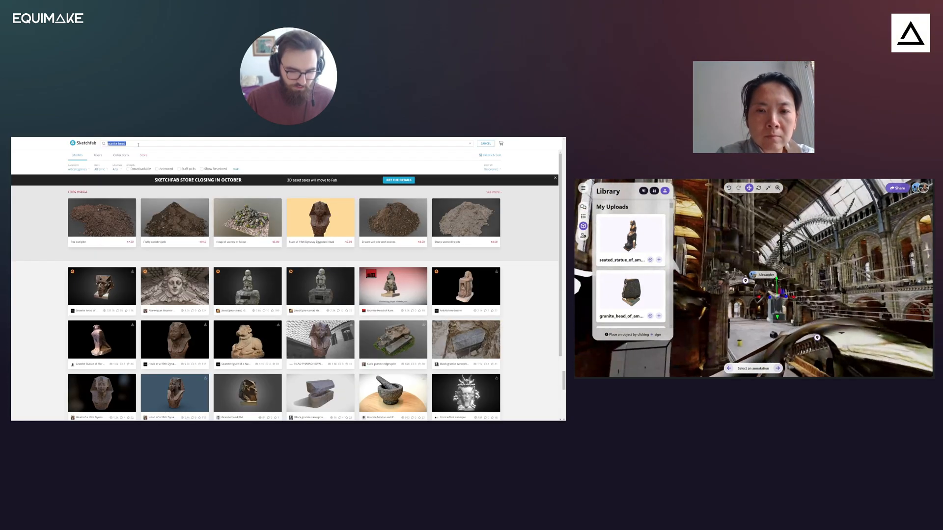
{"action": "type", "text": "gladiator helmet"}
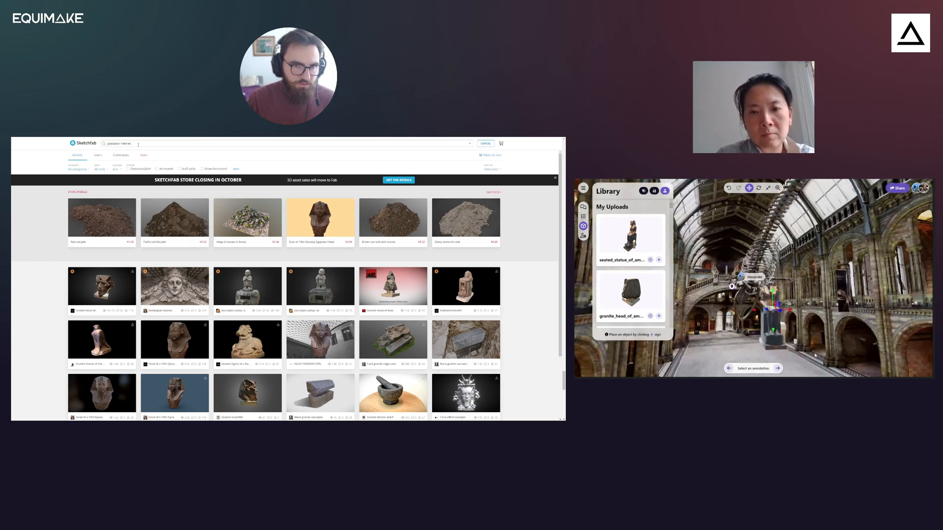
{"action": "key", "text": "Return"}
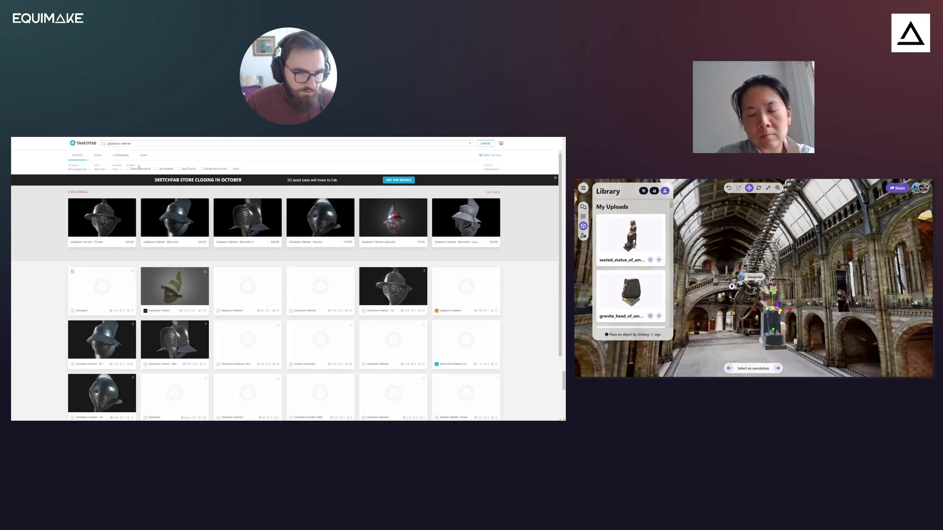
{"action": "left_click", "coordinate": [182, 287]}
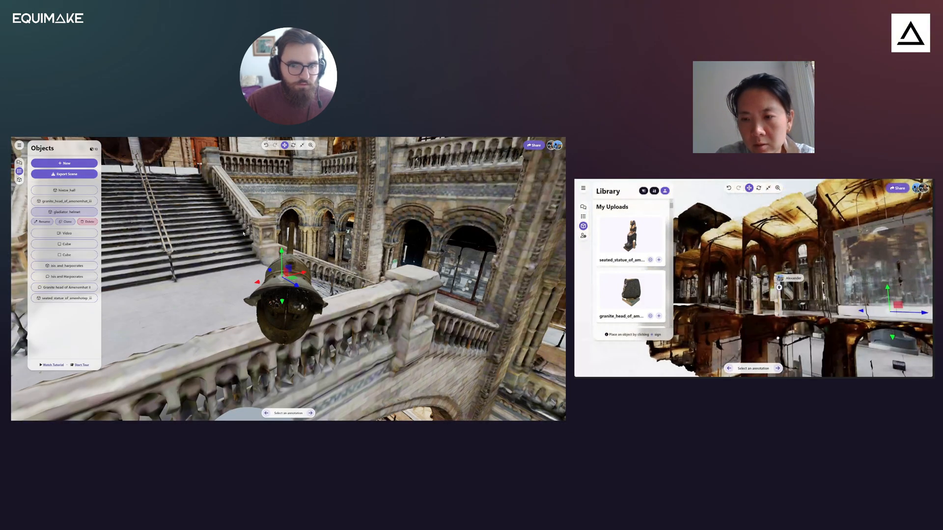
- Add an annotation titled "Gladiator helmet" to the helmet above the balustrade, with the description copied from its Sketchfab page
{"action": "left_click_drag", "start_coordinate": [243, 233], "coordinate": [260, 223]}
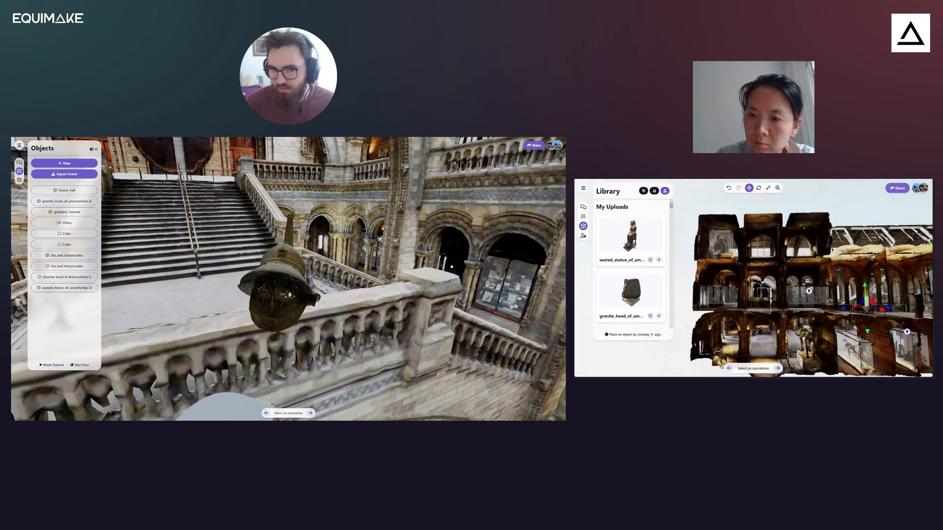
{"action": "left_click_drag", "start_coordinate": [451, 267], "coordinate": [434, 249]}
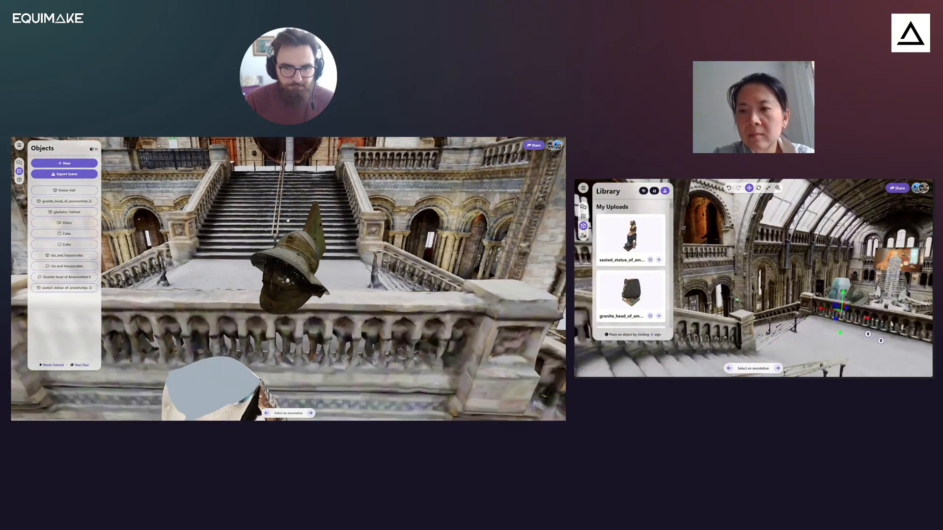
{"action": "left_click", "coordinate": [65, 163]}
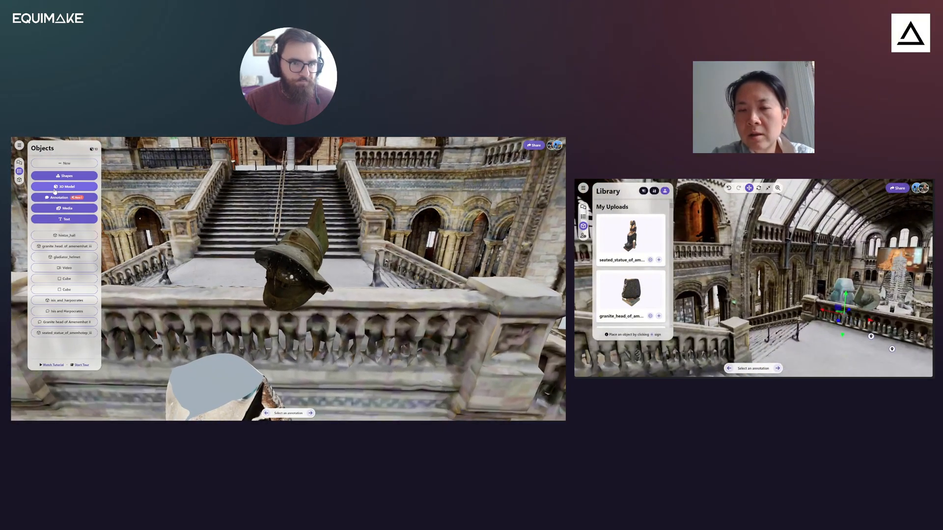
{"action": "left_click", "coordinate": [51, 197]}
{"action": "key", "text": "alt+Tab"}
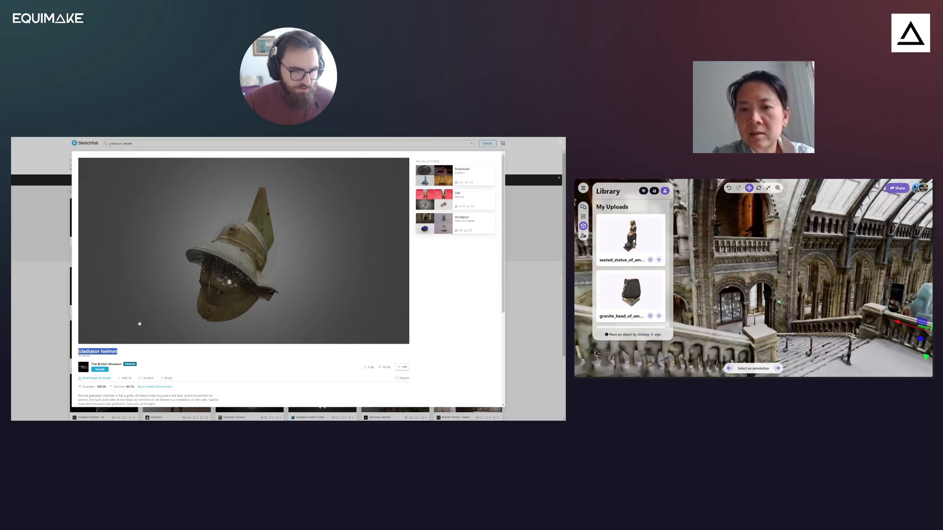
{"action": "scroll", "coordinate": [82, 340], "scroll_direction": "down", "scroll_amount": 2}
{"action": "triple_click", "coordinate": [82, 335]}
{"action": "key", "text": "ctrl+c"}
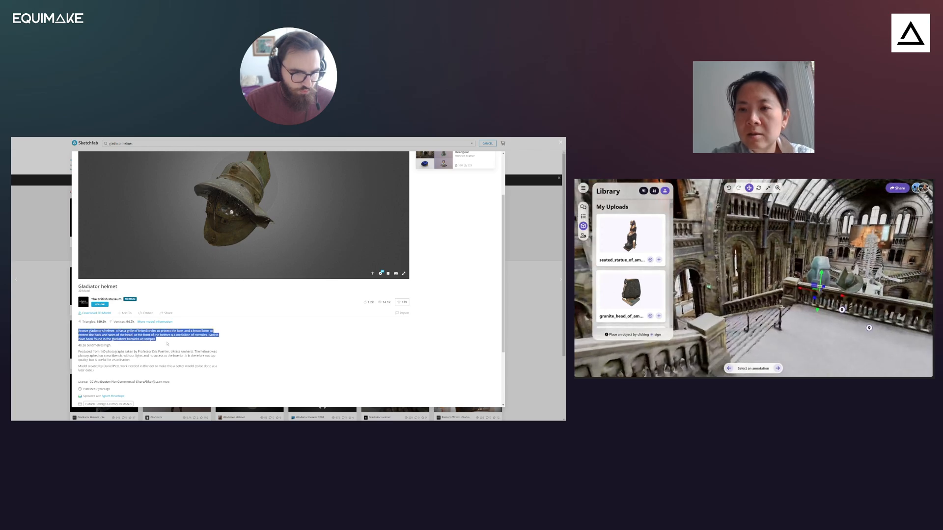
{"action": "key", "text": "alt+Tab"}
{"action": "key", "text": "ctrl+v"}
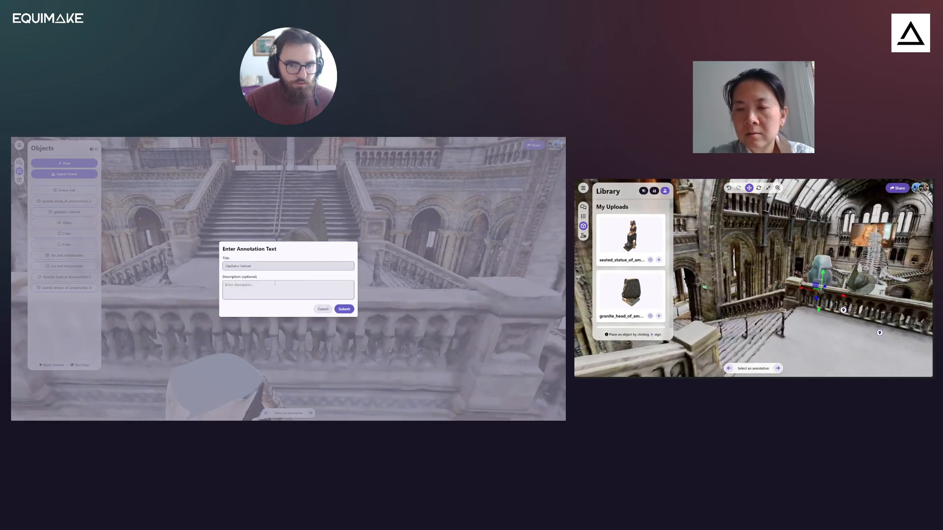
{"action": "left_click", "coordinate": [344, 308]}
- Open the experience's licensed works list and review the credits for the British Museum models
{"action": "left_click_drag", "start_coordinate": [346, 307], "coordinate": [374, 306]}
{"action": "left_click", "coordinate": [19, 163]}
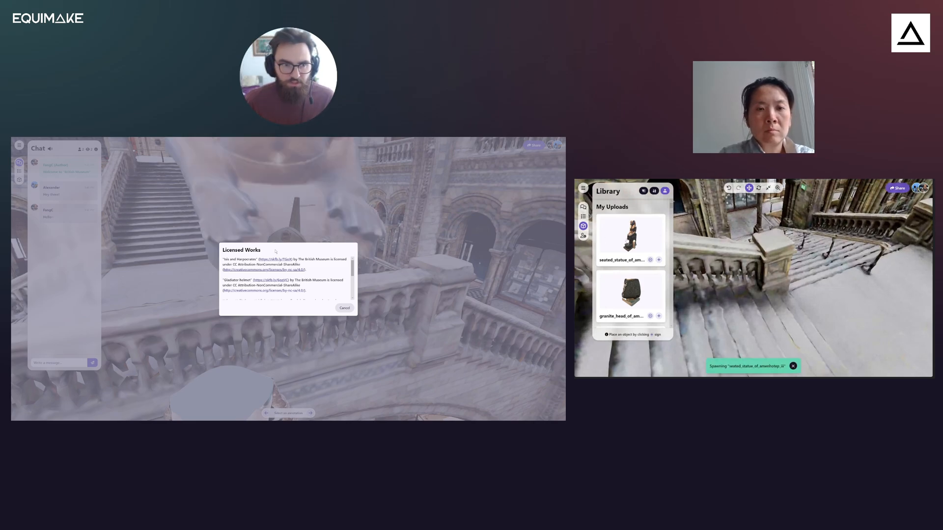
{"action": "scroll", "coordinate": [266, 282], "scroll_direction": "down", "scroll_amount": 2}
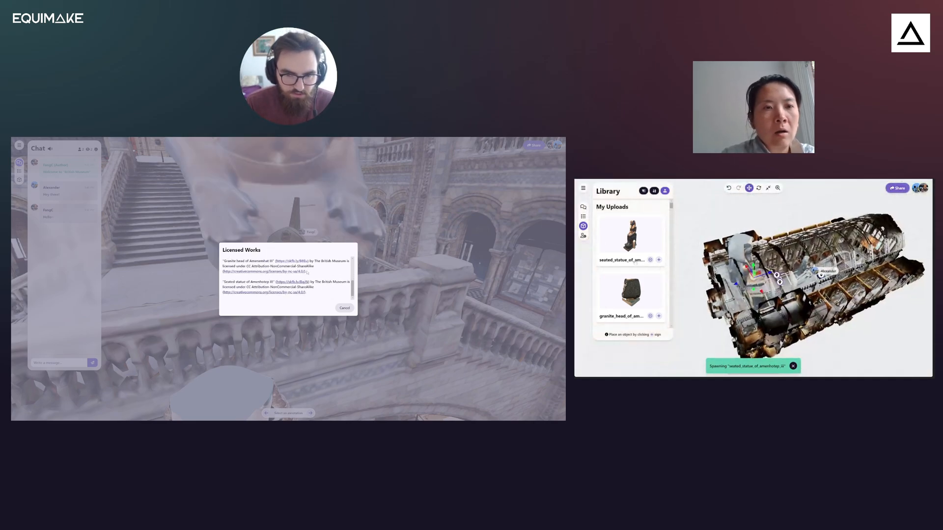
{"action": "scroll", "coordinate": [266, 282], "scroll_direction": "down", "scroll_amount": 2}
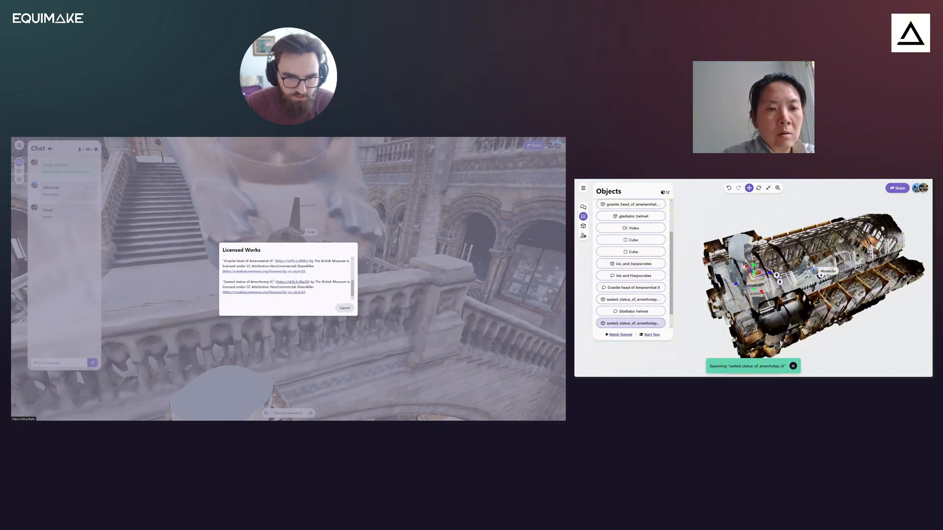
- Close the licensed works list and delete the duplicate seated statue of Amenhotep from the scene
{"action": "left_click", "coordinate": [346, 308]}
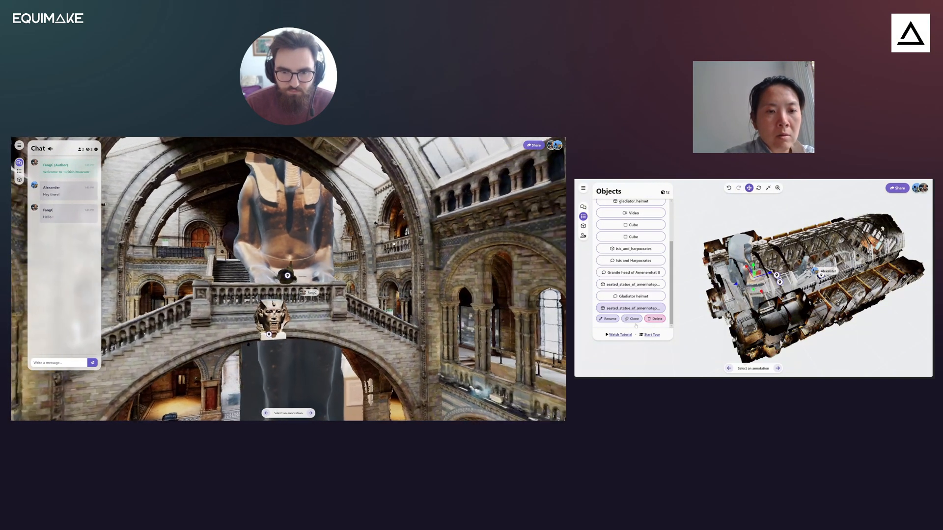
{"action": "left_click_drag", "start_coordinate": [366, 256], "coordinate": [286, 256]}
{"action": "left_click", "coordinate": [644, 307]}
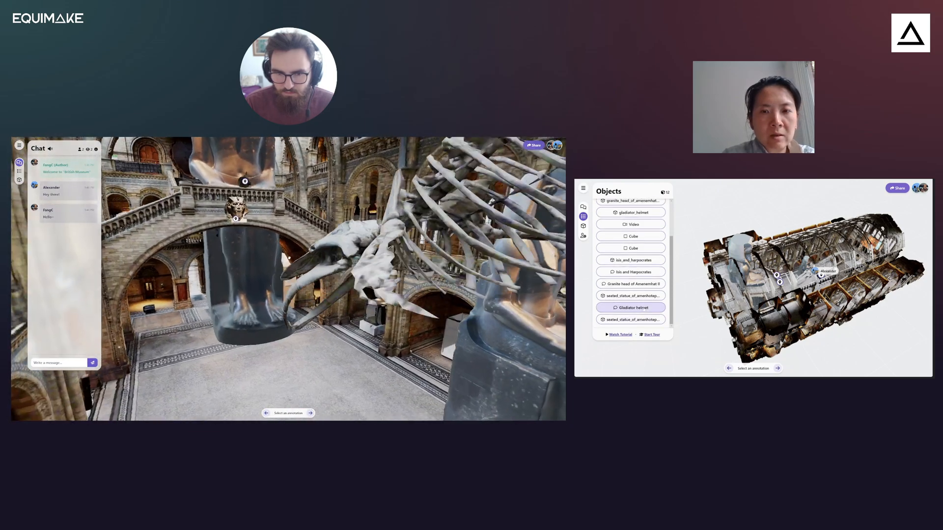
{"action": "left_click", "coordinate": [639, 320]}
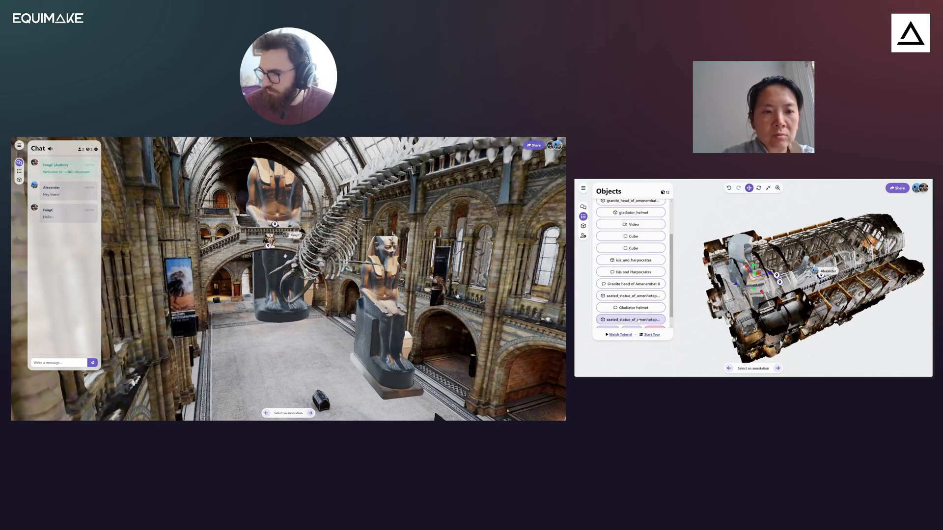
{"action": "left_click", "coordinate": [657, 319]}
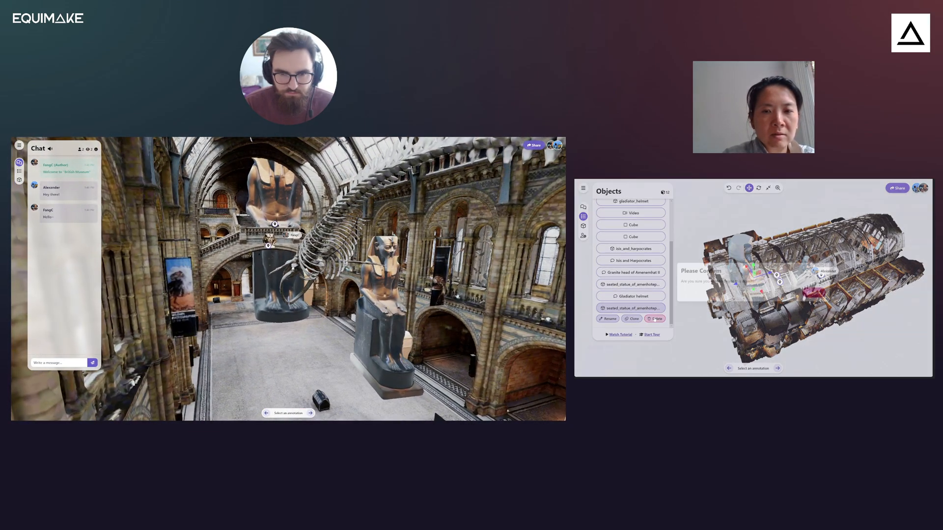
{"action": "left_click", "coordinate": [812, 287]}
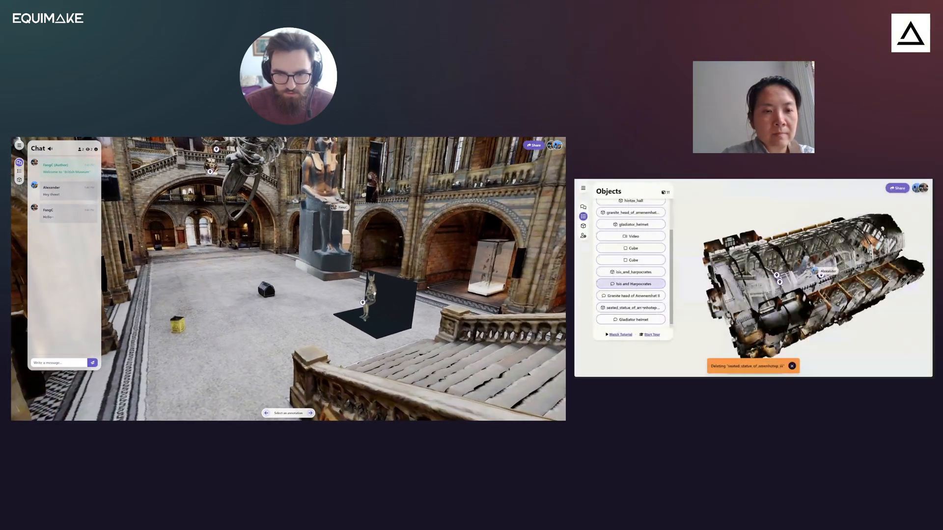
- Select the remaining seated statue of Amenhotep and step through the annotations from the granite head to the gladiator helmet
{"action": "left_click", "coordinate": [630, 308]}
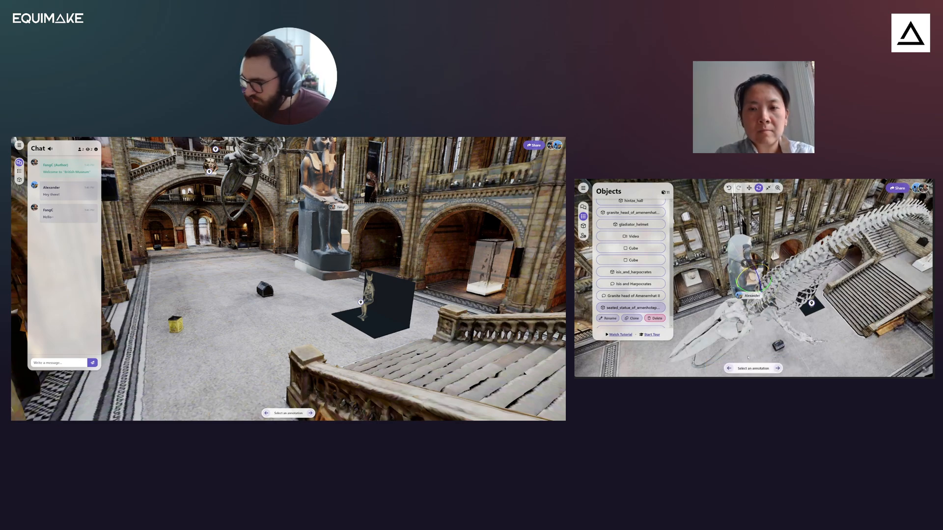
{"action": "left_click", "coordinate": [310, 413]}
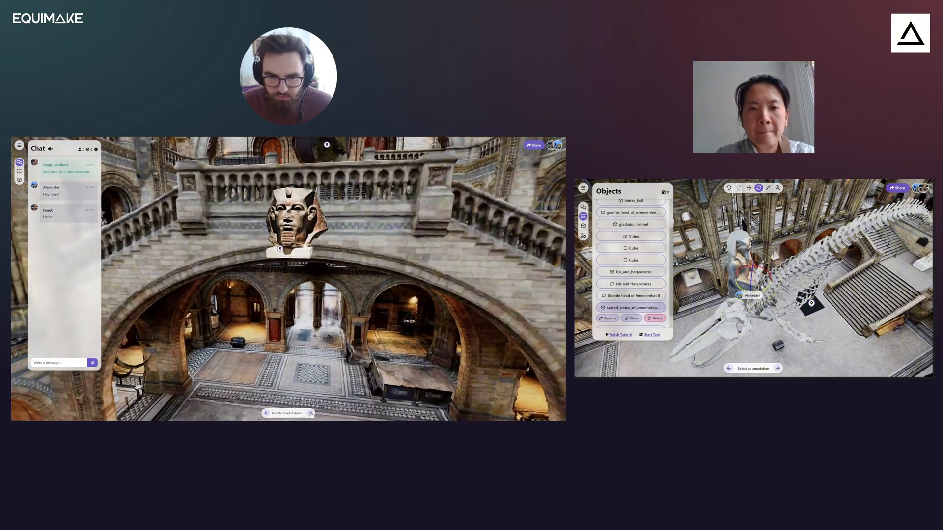
{"action": "left_click", "coordinate": [311, 414]}
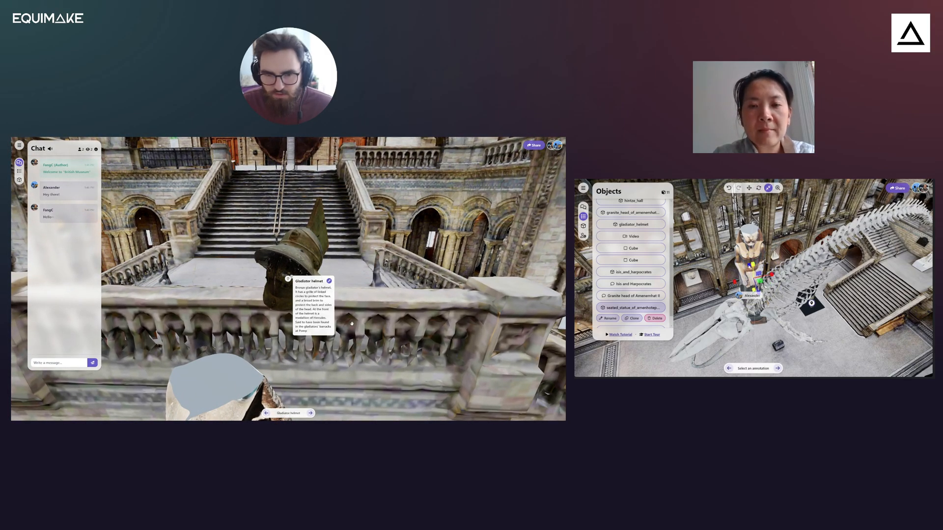
{"action": "left_click_drag", "start_coordinate": [352, 324], "coordinate": [437, 310]}
{"action": "left_click", "coordinate": [404, 308]}
- Adjust the placement and size of the black display stand's panels around the Isis and Harpocrates statue
{"action": "left_click", "coordinate": [314, 290]}
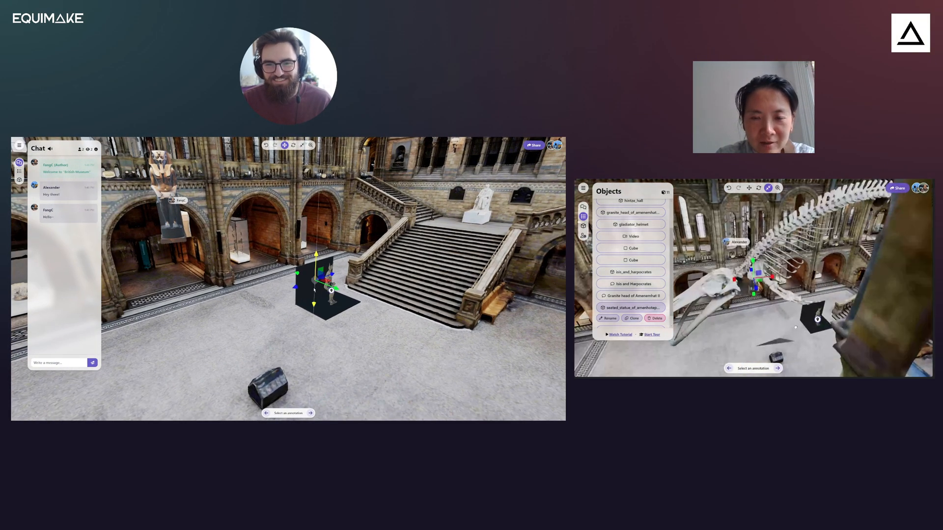
{"action": "double_click", "coordinate": [314, 291]}
{"action": "left_click_drag", "start_coordinate": [313, 291], "coordinate": [235, 276]}
{"action": "left_click", "coordinate": [238, 285]}
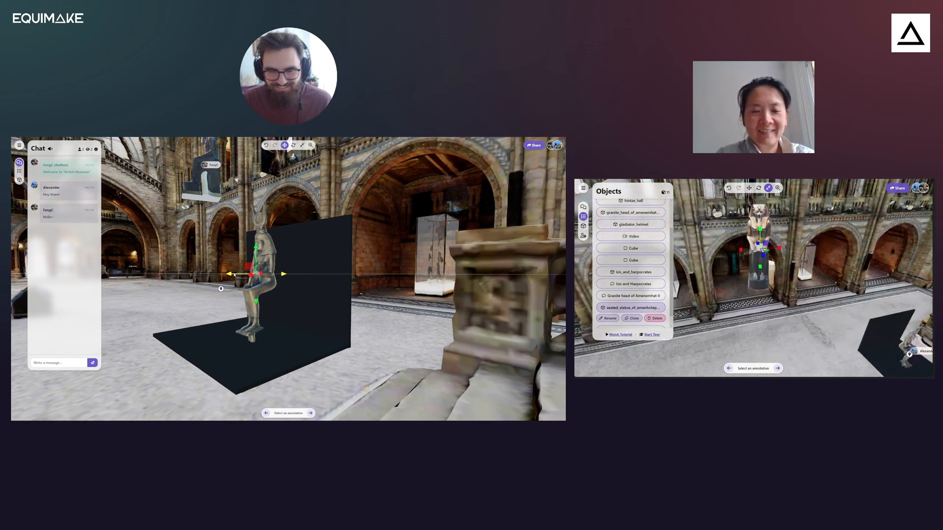
{"action": "left_click_drag", "start_coordinate": [245, 213], "coordinate": [308, 233]}
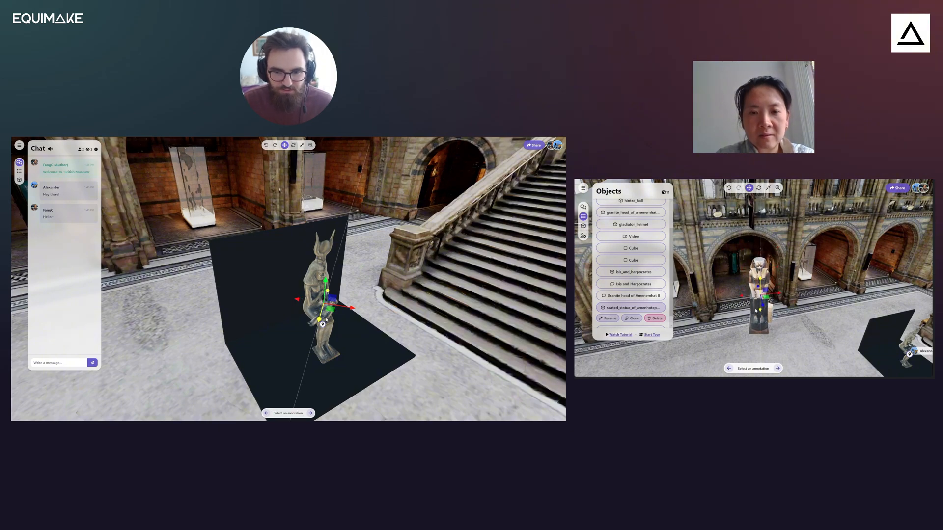
{"action": "left_click_drag", "start_coordinate": [327, 321], "coordinate": [315, 181]}
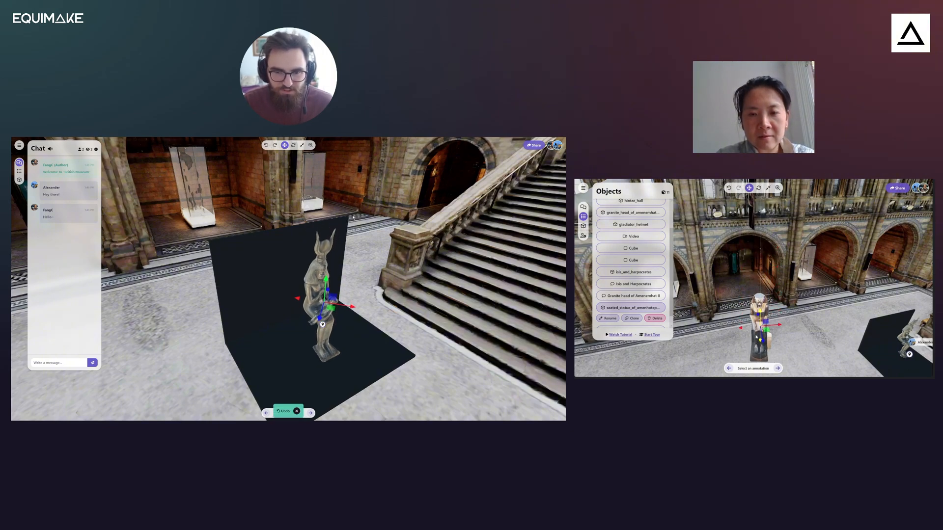
{"action": "left_click_drag", "start_coordinate": [352, 216], "coordinate": [341, 275]}
{"action": "left_click_drag", "start_coordinate": [321, 279], "coordinate": [282, 281]}
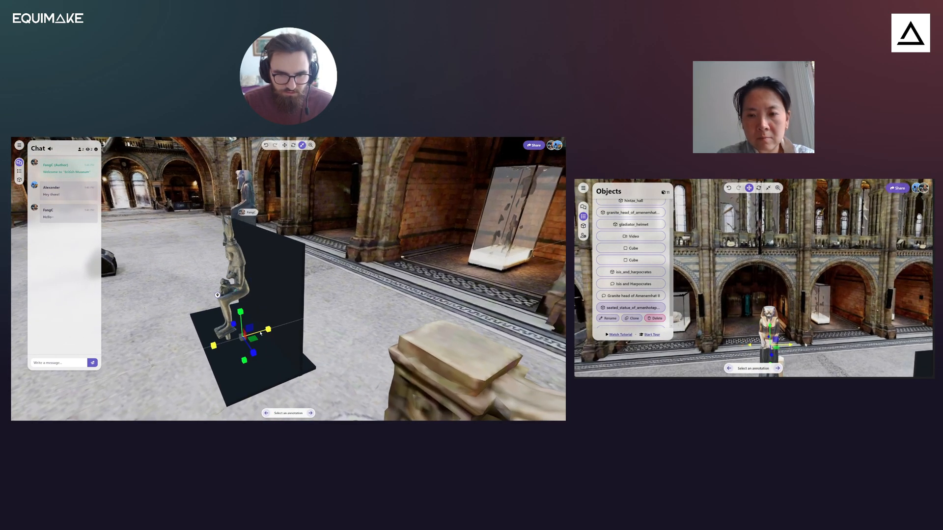
- Move the seated statue of Amenhotep along the hall floor to stand in front of the pillar between two archways, adjusting its rotation
{"action": "left_click_drag", "start_coordinate": [805, 346], "coordinate": [826, 336]}
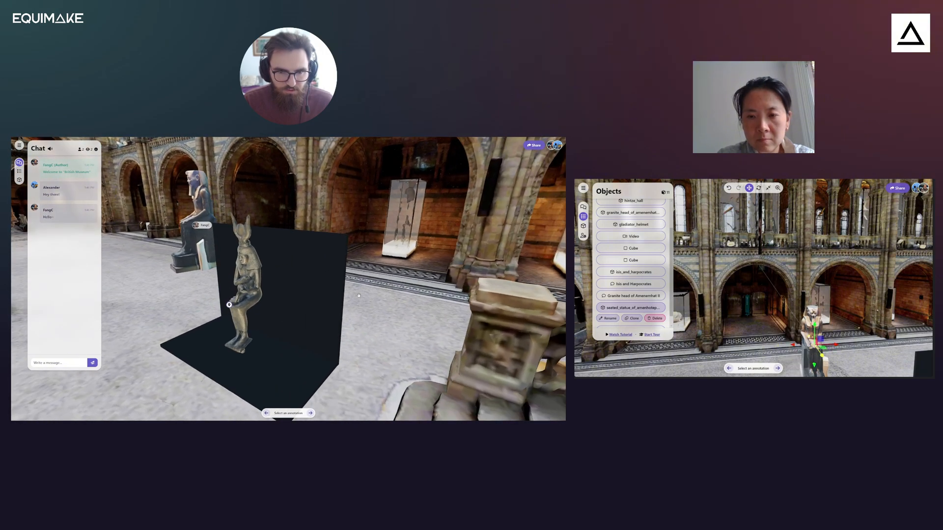
{"action": "left_click_drag", "start_coordinate": [359, 296], "coordinate": [369, 292]}
{"action": "left_click_drag", "start_coordinate": [826, 336], "coordinate": [796, 313]}
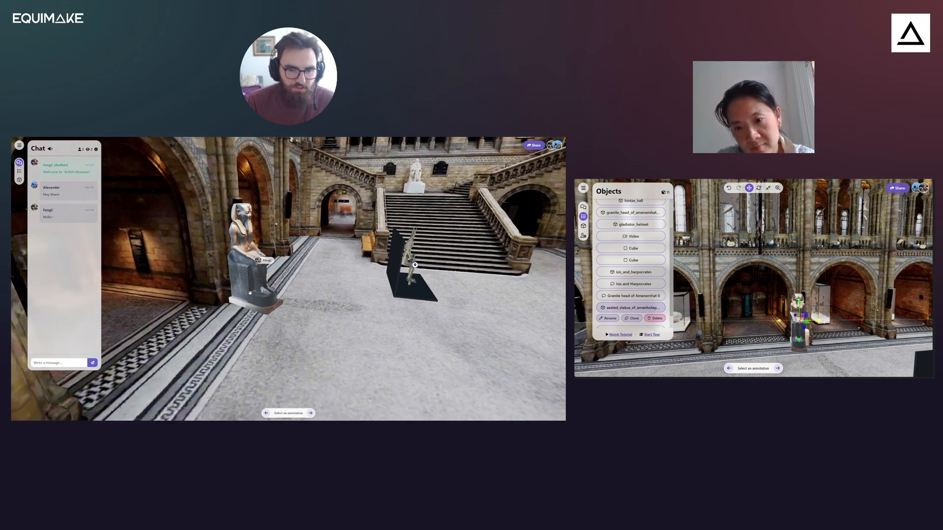
{"action": "left_click_drag", "start_coordinate": [276, 275], "coordinate": [292, 268]}
{"action": "left_click_drag", "start_coordinate": [823, 320], "coordinate": [826, 320]}
{"action": "left_click_drag", "start_coordinate": [292, 268], "coordinate": [246, 275]}
{"action": "scroll", "coordinate": [246, 275], "scroll_direction": "down", "scroll_amount": 10}
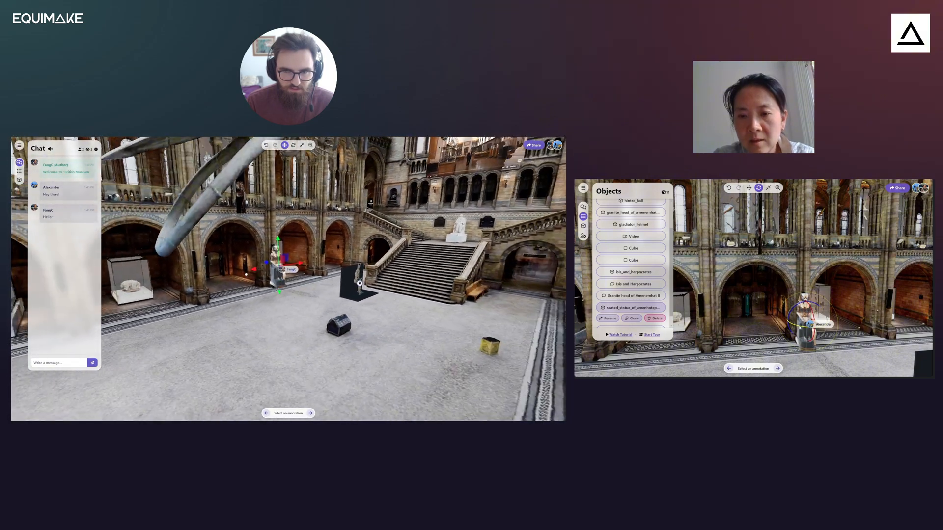
{"action": "scroll", "coordinate": [246, 274], "scroll_direction": "up", "scroll_amount": 8}
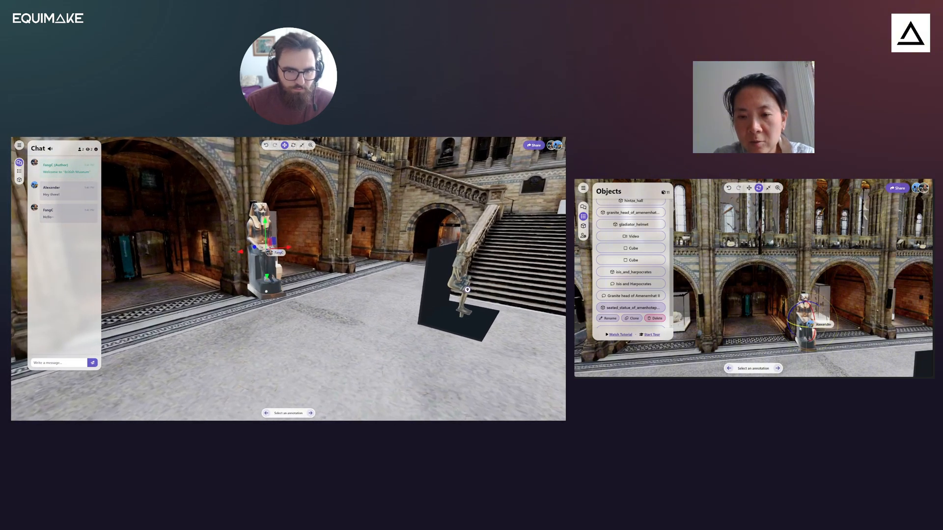
- Add a cube in front of the seated statue and colour it blue-grey
{"action": "left_click", "coordinate": [20, 171]}
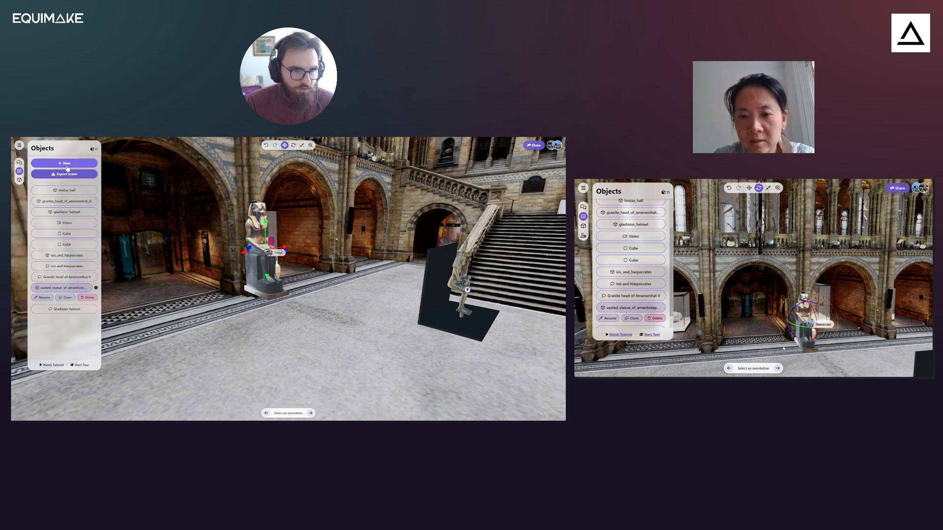
{"action": "left_click", "coordinate": [63, 163]}
{"action": "left_click", "coordinate": [83, 180]}
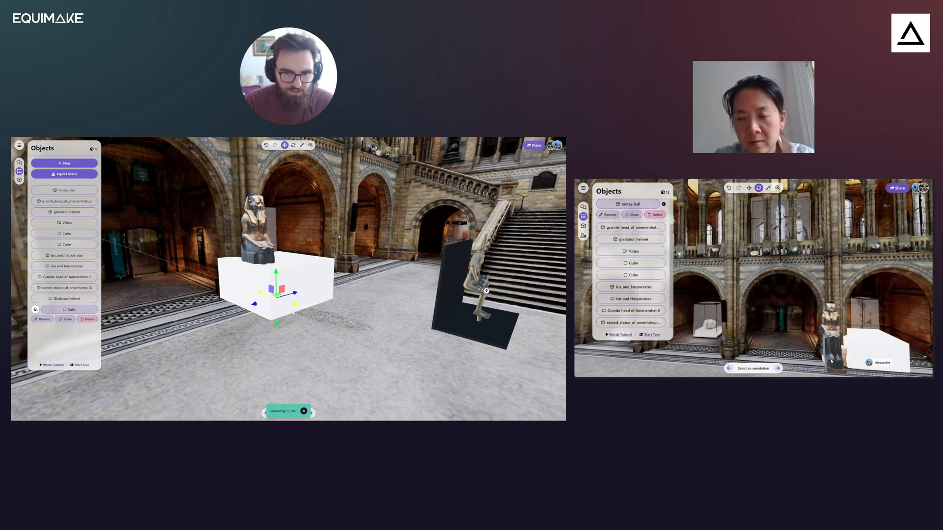
{"action": "left_click_drag", "start_coordinate": [294, 307], "coordinate": [370, 334]}
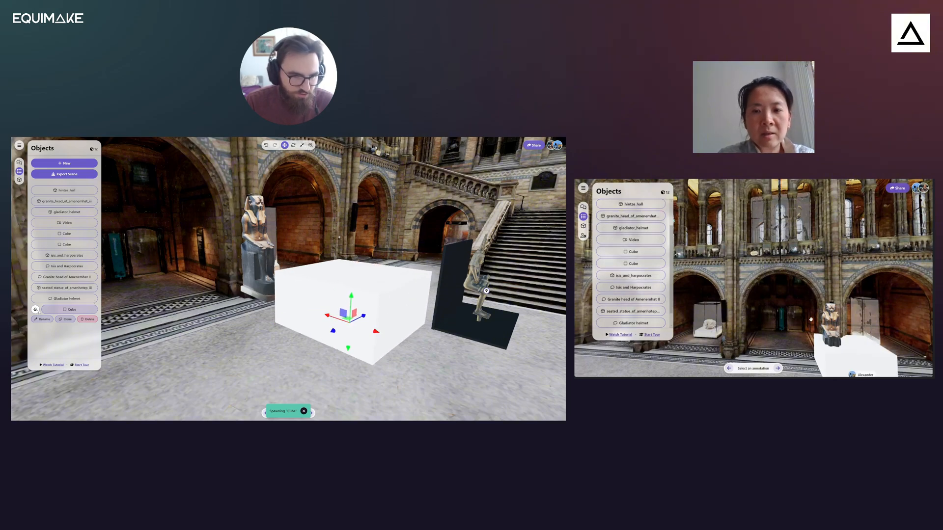
{"action": "left_click", "coordinate": [35, 309]}
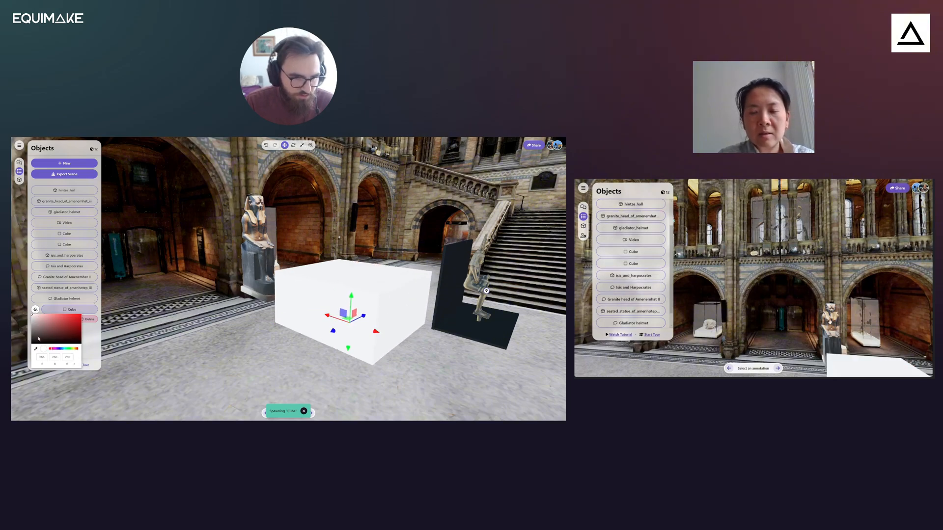
{"action": "left_click", "coordinate": [258, 288]}
{"action": "left_click_drag", "start_coordinate": [259, 288], "coordinate": [245, 290]}
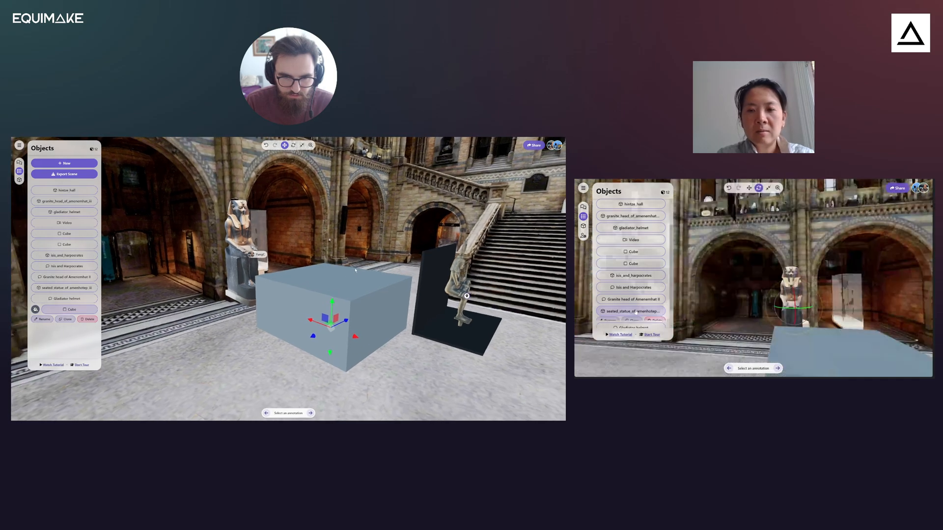
- Scale the blue-grey cube down to roughly the width of the seated statue's base and move it beneath the statue
{"action": "key", "text": "r"}
{"action": "mouse_move", "coordinate": [326, 326]}
{"action": "left_mouse_down"}
{"action": "mouse_move", "coordinate": [315, 330]}
{"action": "mouse_move", "coordinate": [325, 326]}
{"action": "mouse_move", "coordinate": [313, 319]}
{"action": "left_mouse_up"}
{"action": "key", "text": "ctrl+z"}
{"action": "key", "text": "ctrl+z"}
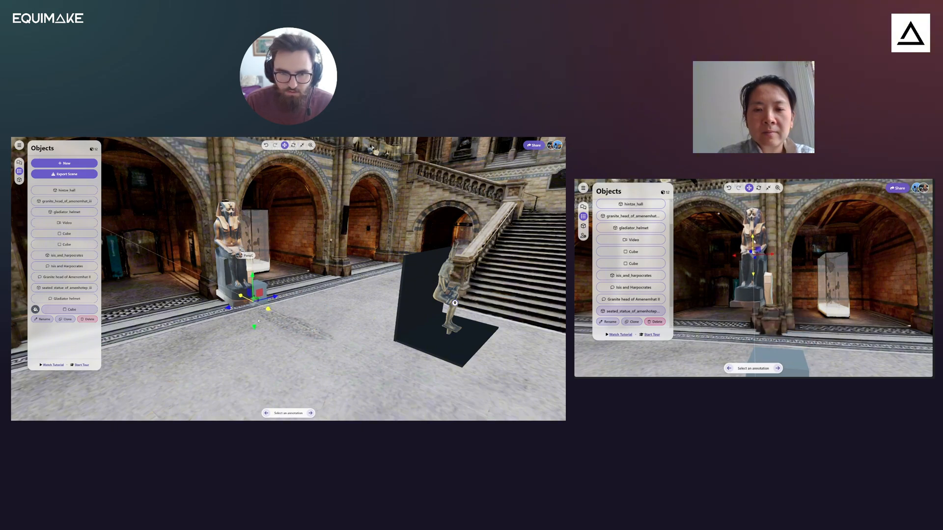
{"action": "mouse_move", "coordinate": [277, 302]}
{"action": "left_mouse_down"}
{"action": "mouse_move", "coordinate": [254, 307]}
{"action": "mouse_move", "coordinate": [236, 295]}
{"action": "mouse_move", "coordinate": [244, 277]}
{"action": "mouse_move", "coordinate": [351, 277]}
{"action": "mouse_move", "coordinate": [306, 277]}
{"action": "mouse_move", "coordinate": [281, 308]}
{"action": "left_mouse_up"}
{"action": "key", "text": "r"}
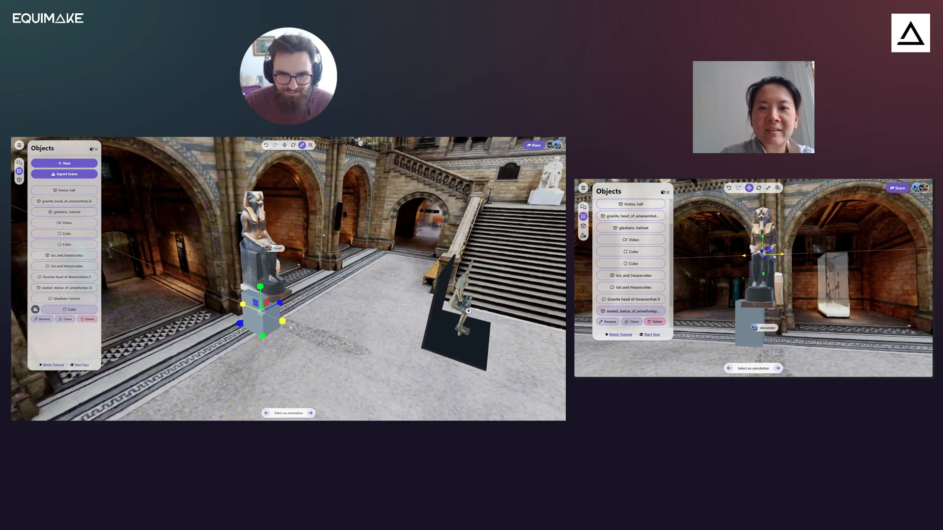
- Align the cube directly under the seated statue's base so it serves as a plinth
{"action": "key", "text": "w"}
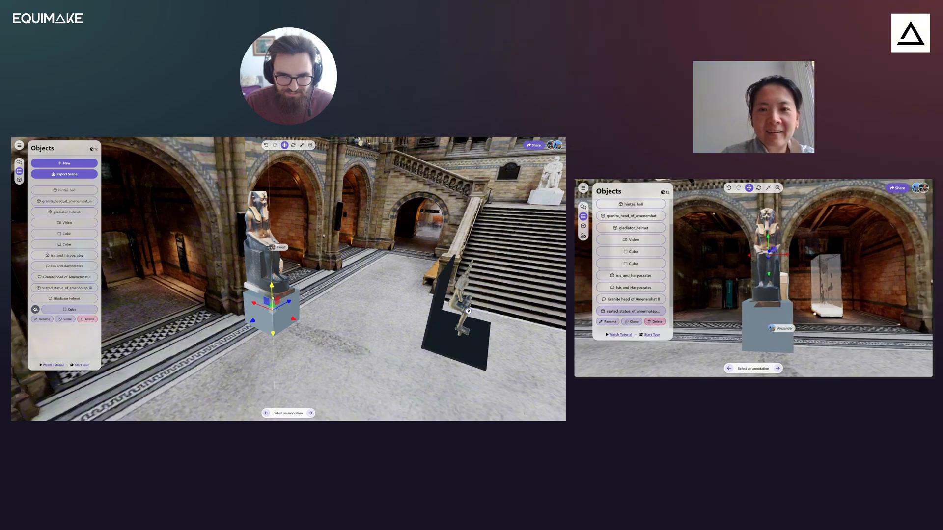
{"action": "left_click_drag", "start_coordinate": [275, 281], "coordinate": [310, 276]}
{"action": "scroll", "coordinate": [310, 276], "scroll_direction": "up", "scroll_amount": 3}
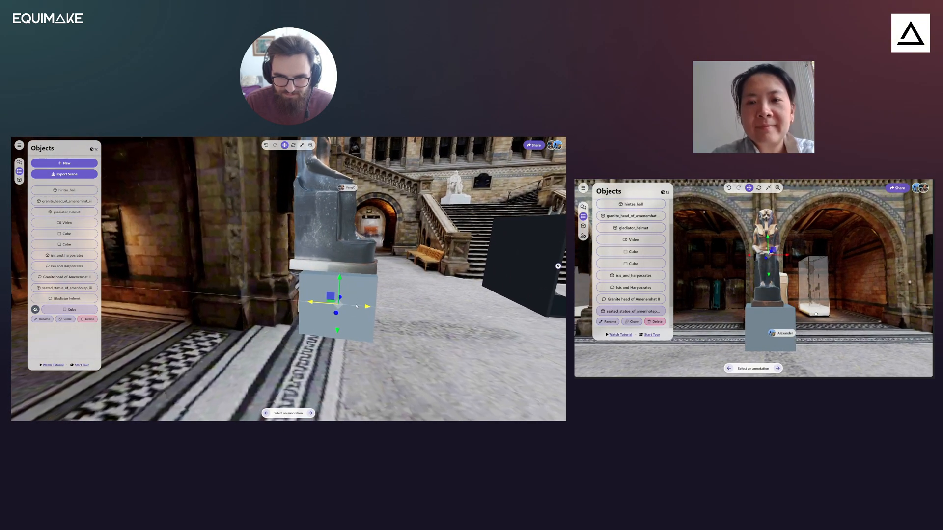
{"action": "left_click_drag", "start_coordinate": [358, 310], "coordinate": [350, 311]}
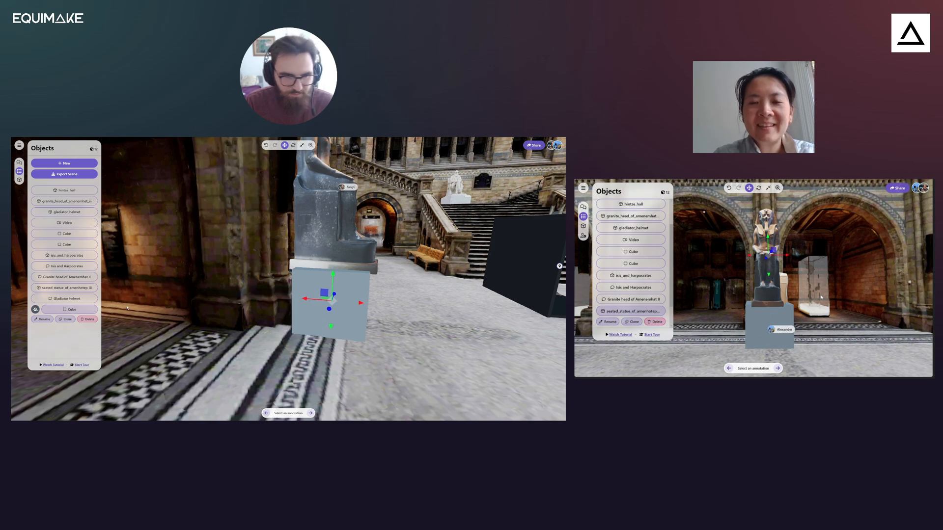
- Recolour the plinth, trying a dark grey, sampling a colour from the statue's base and adjusting it to a muted purple-grey
{"action": "left_click", "coordinate": [35, 309]}
{"action": "left_click_drag", "start_coordinate": [40, 336], "coordinate": [30, 338]}
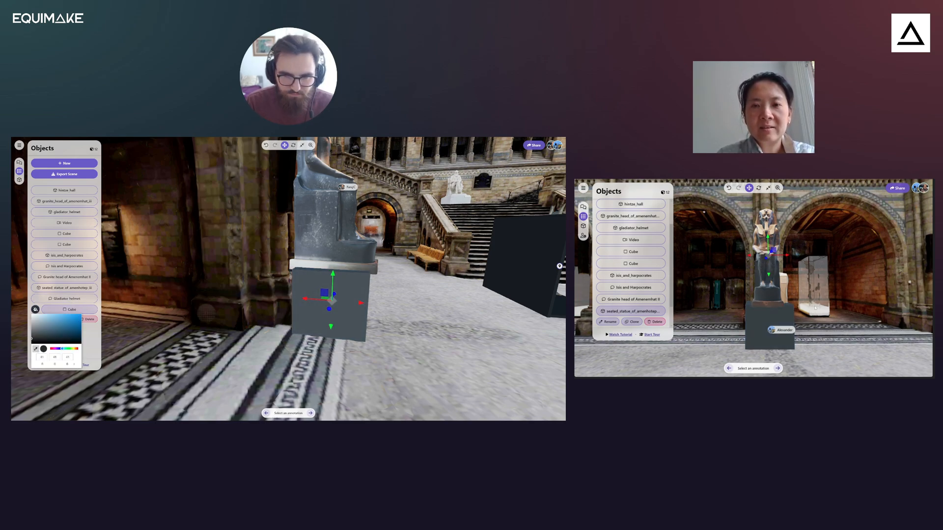
{"action": "left_click", "coordinate": [814, 306]}
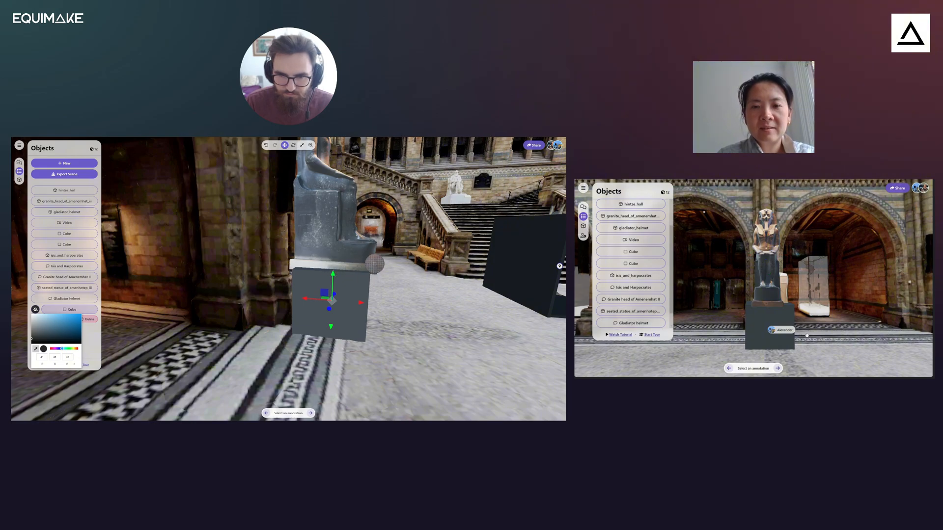
{"action": "left_click", "coordinate": [375, 264]}
{"action": "scroll", "coordinate": [375, 263], "scroll_direction": "down", "scroll_amount": 5}
{"action": "left_click_drag", "start_coordinate": [375, 264], "coordinate": [328, 271]}
{"action": "scroll", "coordinate": [328, 271], "scroll_direction": "up", "scroll_amount": 5}
{"action": "left_click", "coordinate": [35, 310]}
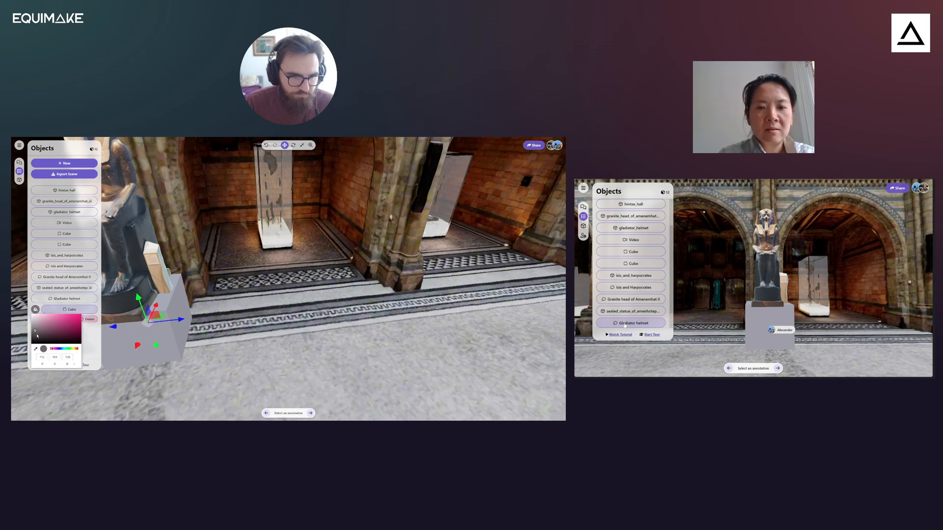
{"action": "left_click", "coordinate": [211, 320]}
- Examine the seated statue's plinth and the black stand's panels from several angles, selecting each cube in turn
{"action": "left_click", "coordinate": [632, 313]}
{"action": "scroll", "coordinate": [210, 320], "scroll_direction": "down", "scroll_amount": 5}
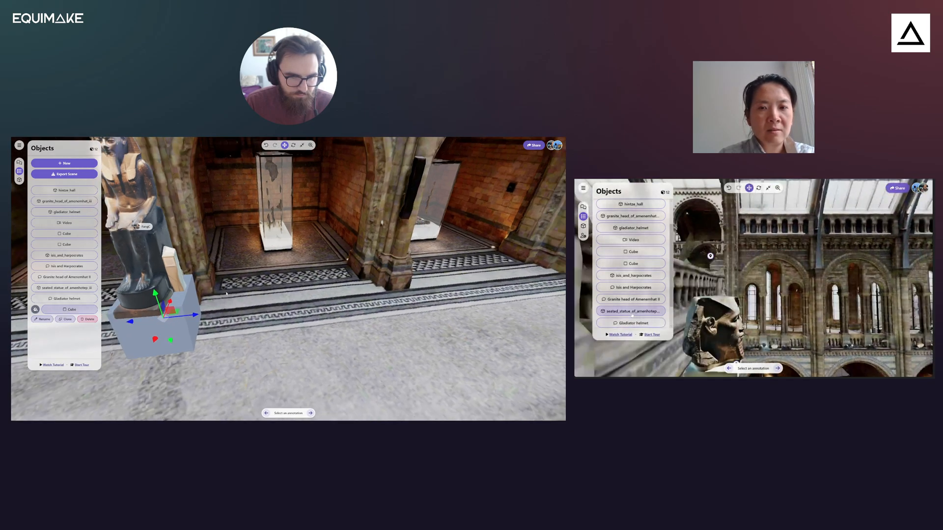
{"action": "mouse_move", "coordinate": [268, 280]}
{"action": "left_mouse_down"}
{"action": "mouse_move", "coordinate": [285, 278]}
{"action": "mouse_move", "coordinate": [271, 269]}
{"action": "left_mouse_up"}
{"action": "left_click", "coordinate": [286, 278]}
{"action": "scroll", "coordinate": [270, 269], "scroll_direction": "down", "scroll_amount": 5}
{"action": "scroll", "coordinate": [270, 269], "scroll_direction": "up", "scroll_amount": 5}
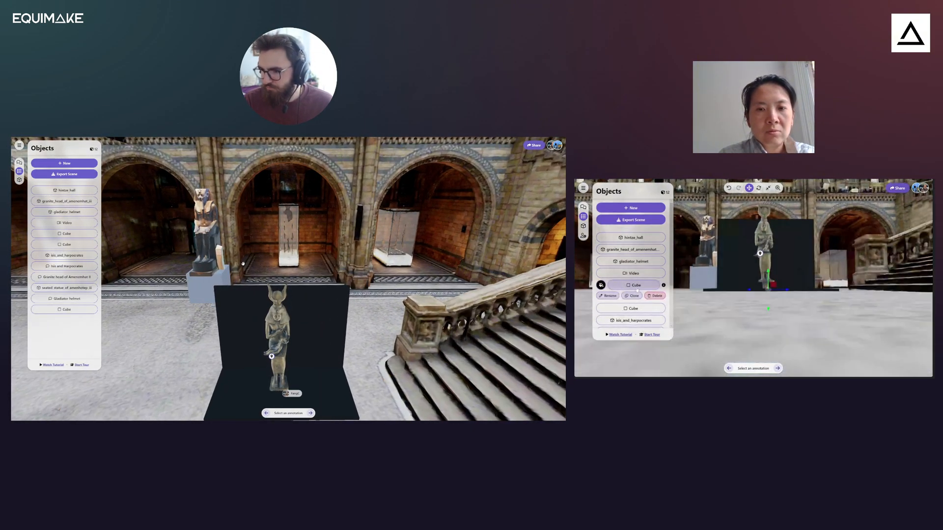
{"action": "left_click_drag", "start_coordinate": [244, 264], "coordinate": [328, 243]}
{"action": "left_click", "coordinate": [634, 308]}
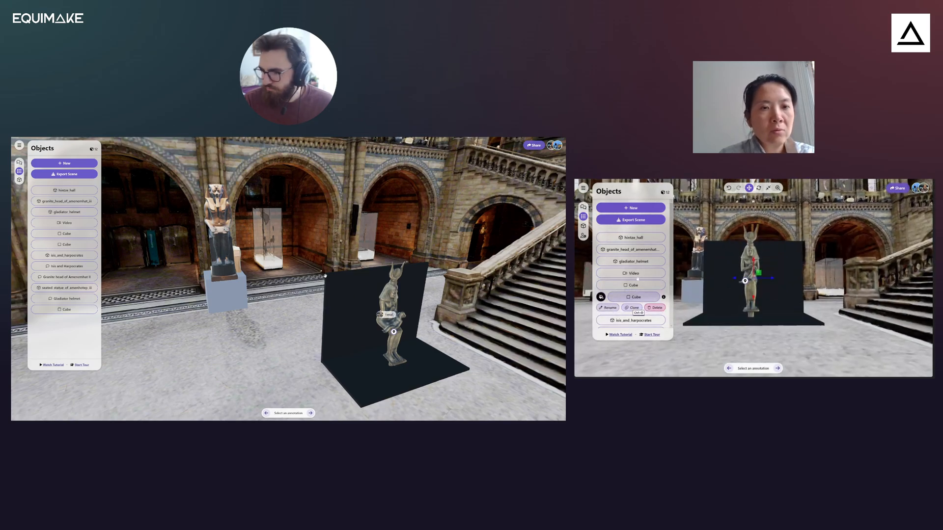
{"action": "scroll", "coordinate": [637, 250], "scroll_direction": "down", "scroll_amount": 2}
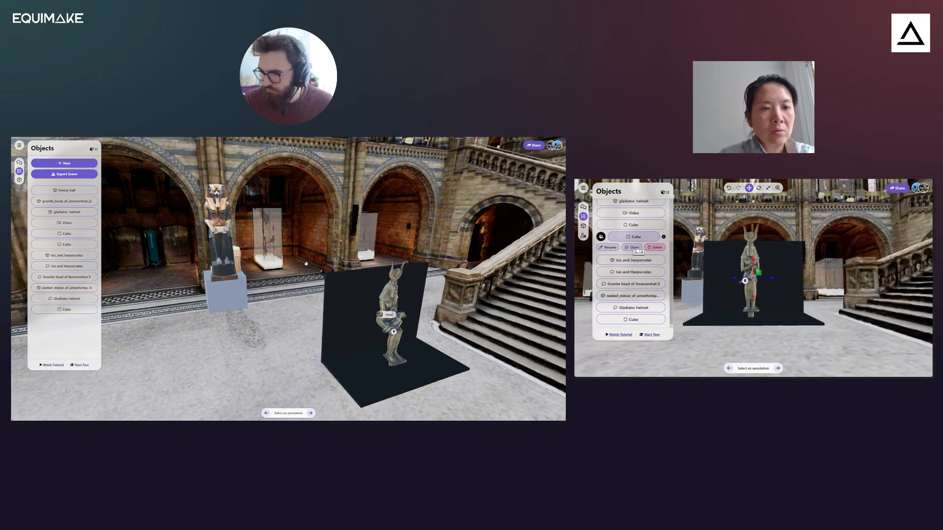
{"action": "left_click_drag", "start_coordinate": [310, 264], "coordinate": [334, 270]}
{"action": "left_click", "coordinate": [631, 319]}
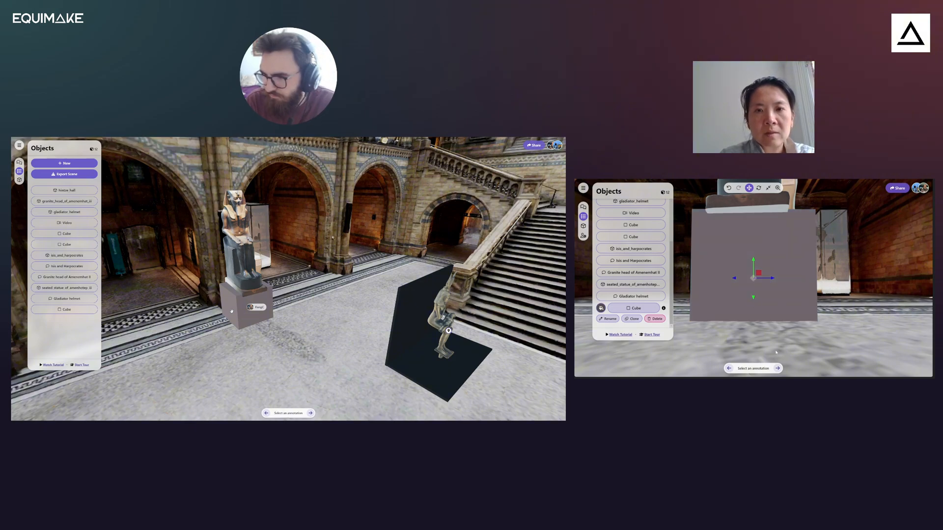
- Reposition the plinth cube beneath the seated statue and widen it along one side of the statue's base
{"action": "double_click", "coordinate": [231, 311]}
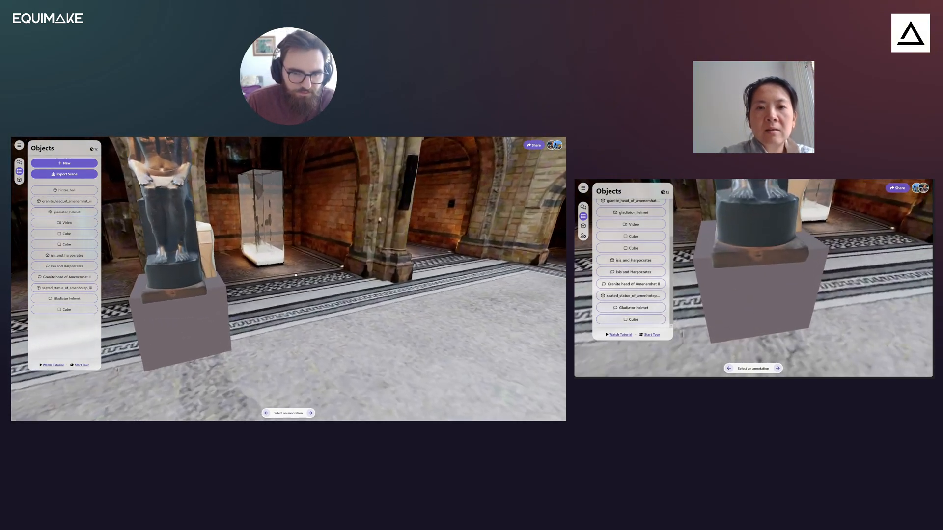
{"action": "left_click", "coordinate": [237, 327]}
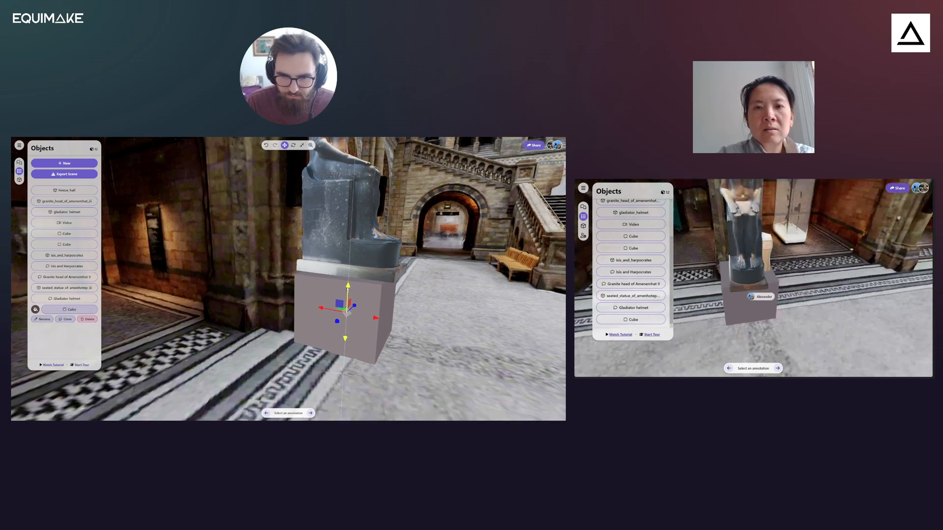
{"action": "left_click_drag", "start_coordinate": [347, 289], "coordinate": [388, 288]}
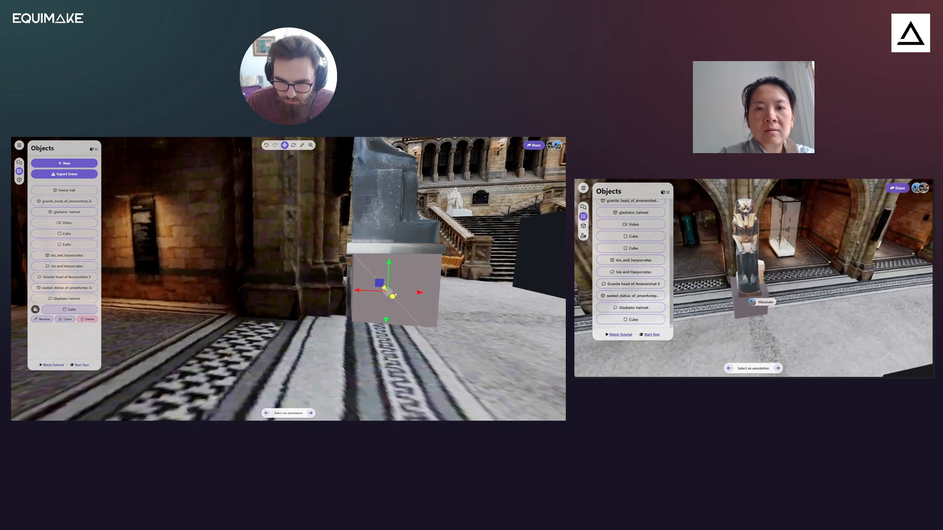
{"action": "key", "text": "r"}
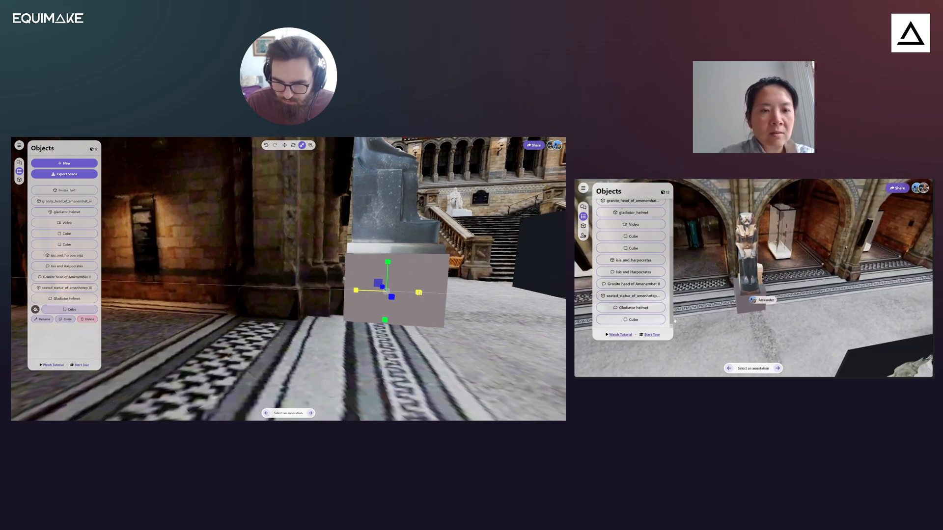
{"action": "left_click", "coordinate": [645, 324]}
{"action": "left_click_drag", "start_coordinate": [422, 294], "coordinate": [349, 279]}
- Enlarge the purple-grey plinth further and shift it so the seated statue's whole base rests on it
{"action": "left_click_drag", "start_coordinate": [771, 318], "coordinate": [810, 328]}
{"action": "left_click_drag", "start_coordinate": [348, 279], "coordinate": [328, 280]}
{"action": "left_click_drag", "start_coordinate": [810, 327], "coordinate": [793, 317]}
{"action": "left_click_drag", "start_coordinate": [328, 280], "coordinate": [318, 280]}
{"action": "left_click_drag", "start_coordinate": [793, 316], "coordinate": [776, 306]}
{"action": "left_click_drag", "start_coordinate": [318, 281], "coordinate": [312, 281]}
{"action": "left_click_drag", "start_coordinate": [776, 306], "coordinate": [764, 299]}
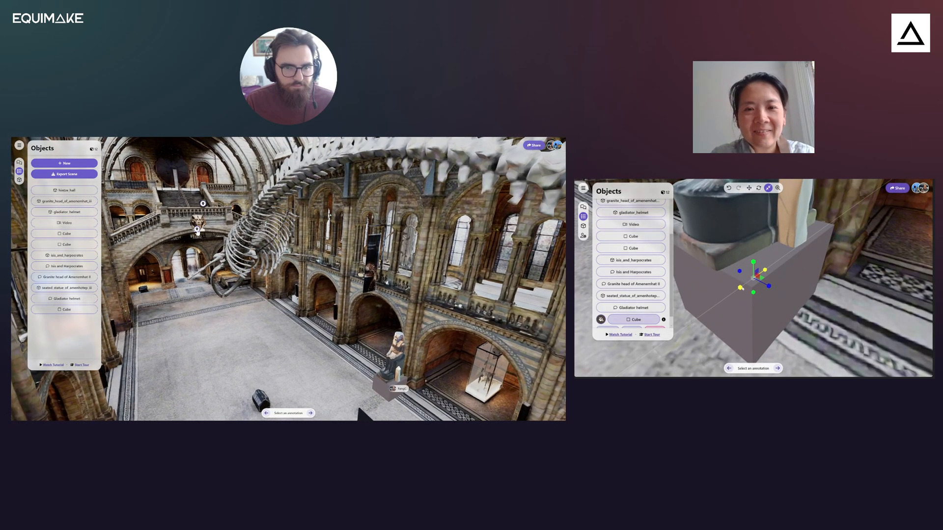
{"action": "left_click_drag", "start_coordinate": [344, 303], "coordinate": [359, 318]}
{"action": "left_click_drag", "start_coordinate": [742, 288], "coordinate": [726, 297]}
- Select the seated statue model, switch to Sketchfab and search for "seated statue"
{"action": "mouse_move", "coordinate": [96, 291]}
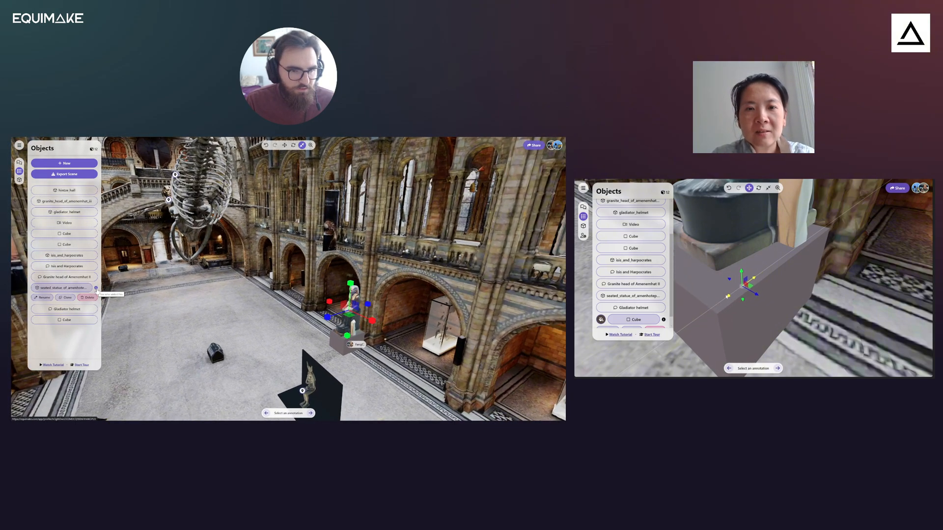
{"action": "left_click_drag", "start_coordinate": [237, 295], "coordinate": [304, 291]}
{"action": "double_click", "coordinate": [304, 291]}
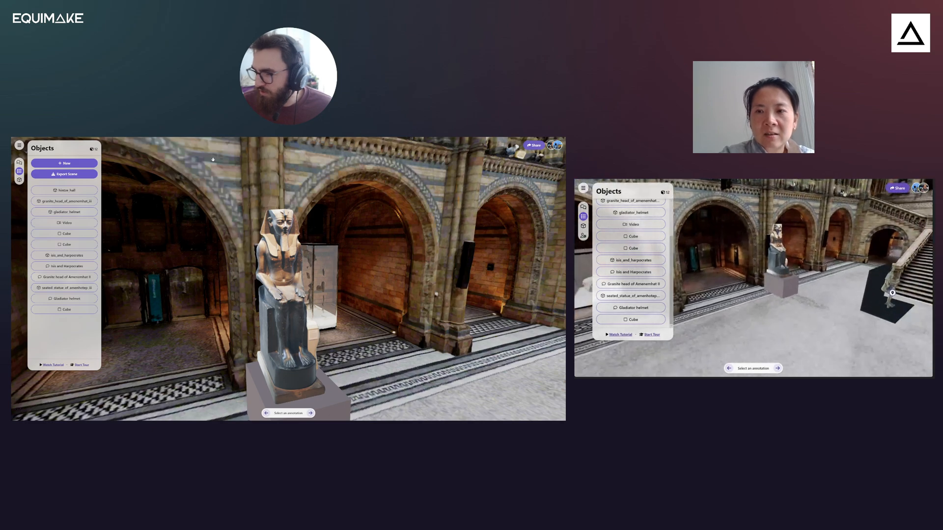
{"action": "left_click", "coordinate": [46, 288]}
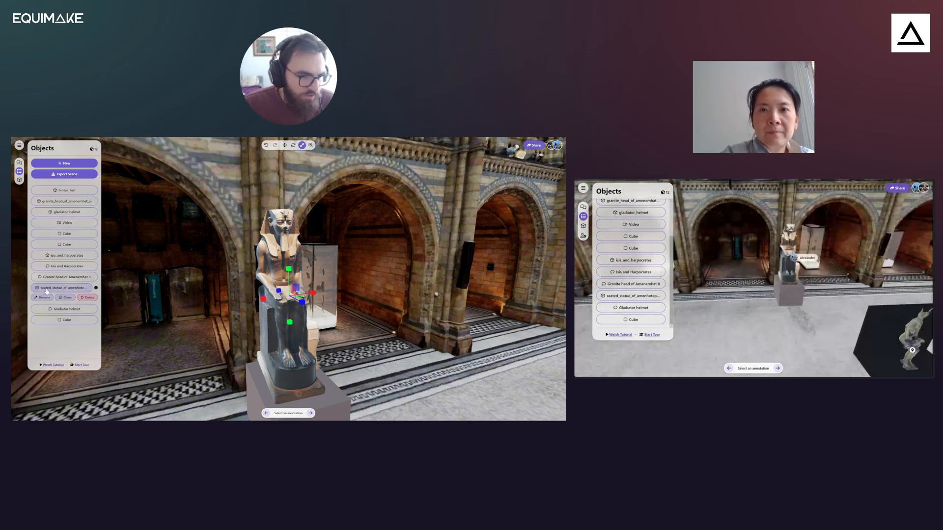
{"action": "key", "text": "ctrl+Tab"}
{"action": "left_click", "coordinate": [160, 144]}
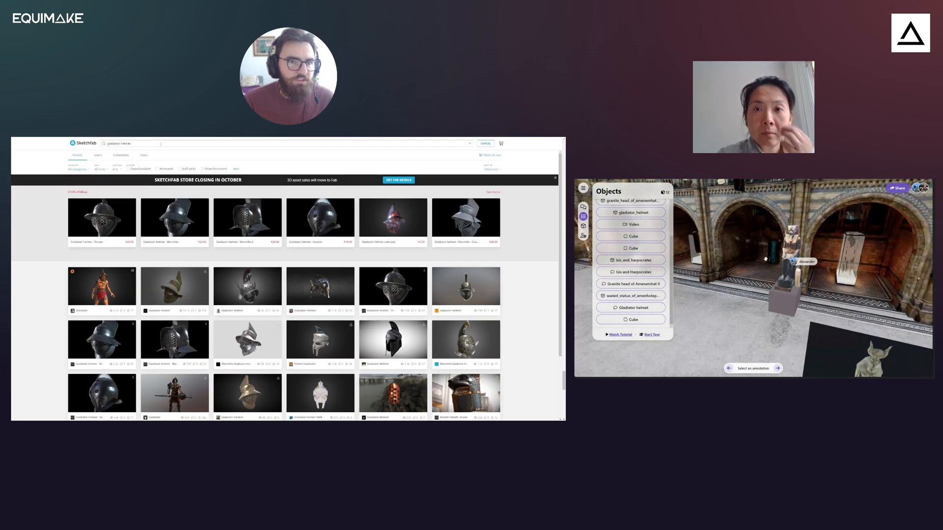
{"action": "type", "text": "seated statue"}
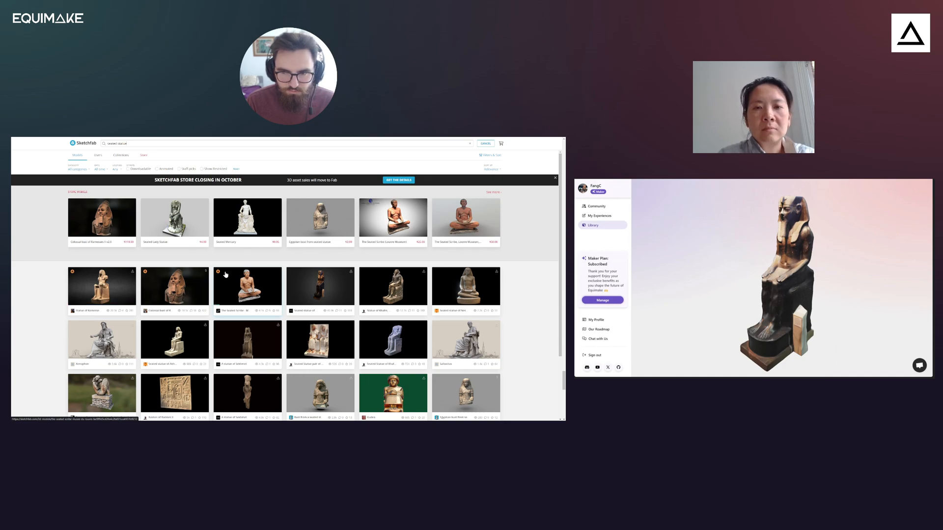
- Copy the title "Seated statue of Amenhotep III" from its Sketchfab page and use it as the title of a new Equimake annotation
{"action": "left_click", "coordinate": [328, 288]}
{"action": "left_click_drag", "start_coordinate": [151, 352], "coordinate": [78, 352]}
{"action": "key", "text": "ctrl+c"}
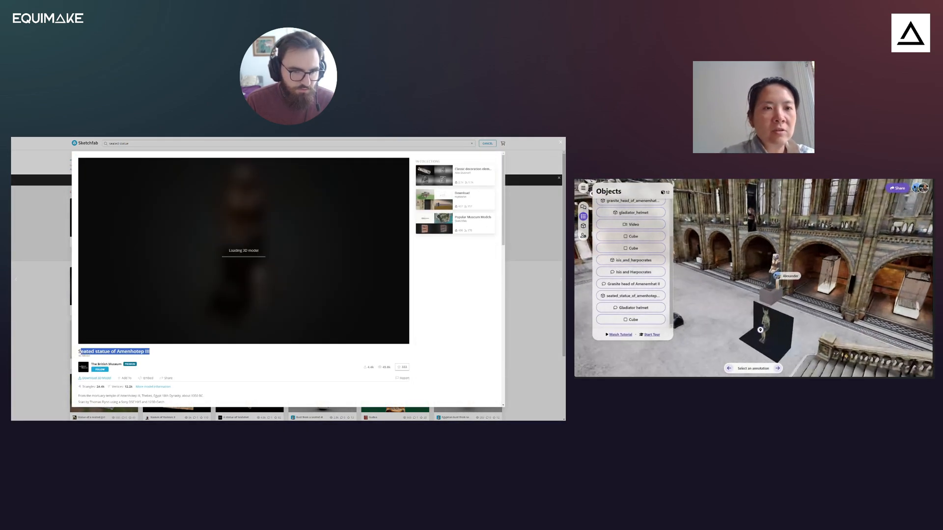
{"action": "key", "text": "alt+Tab"}
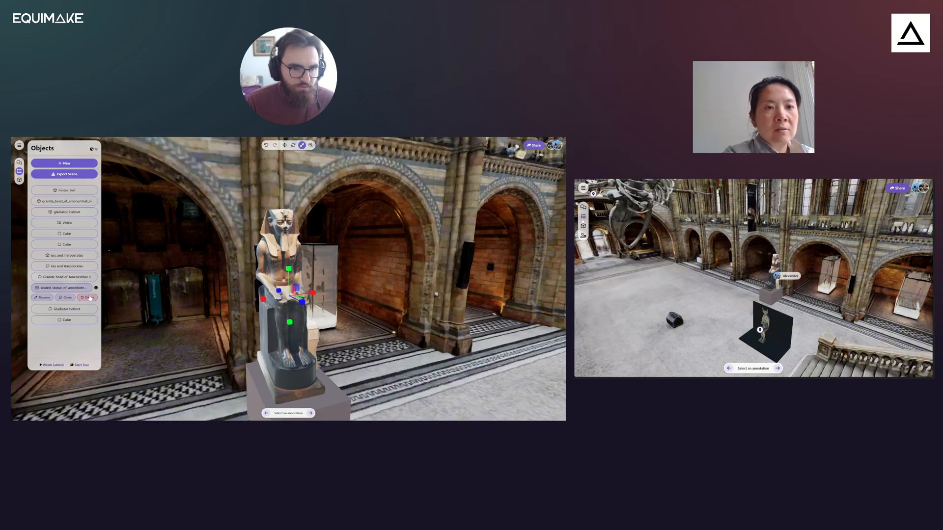
{"action": "left_click", "coordinate": [64, 163]}
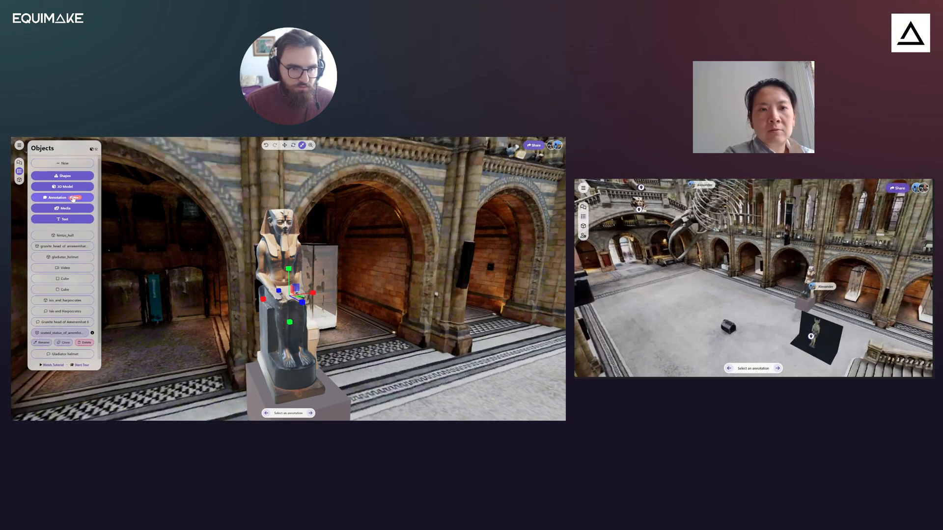
{"action": "left_click", "coordinate": [63, 197]}
{"action": "key", "text": "ctrl+v"}
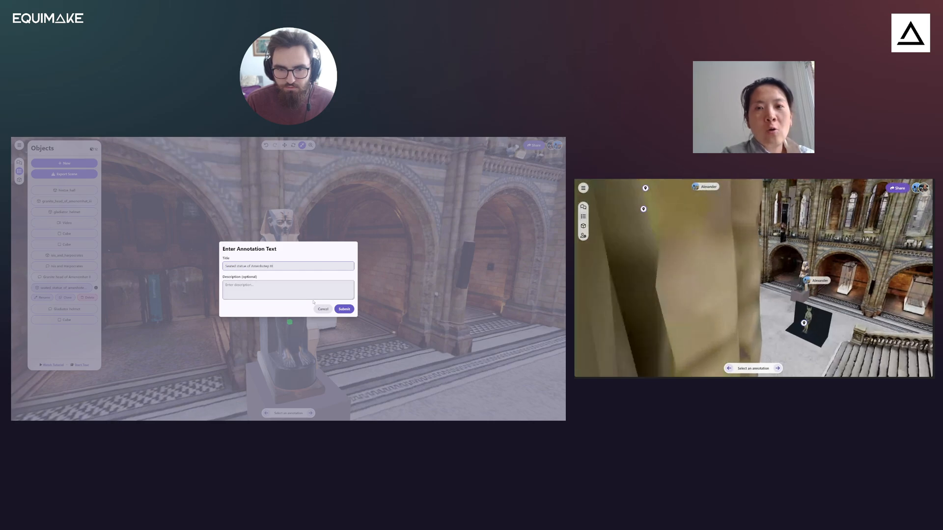
- Copy the model's two-line description from Sketchfab into the new annotation's description and submit the annotation
{"action": "key", "text": "alt+Tab"}
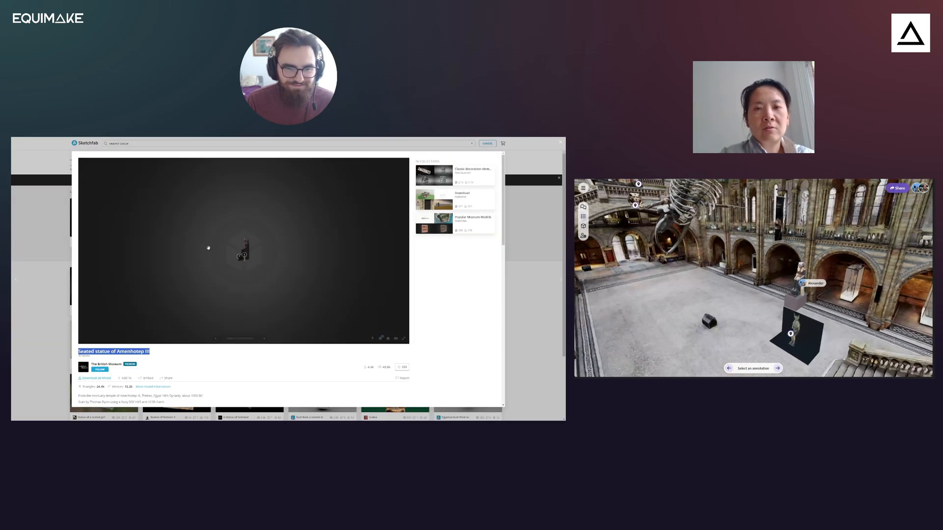
{"action": "scroll", "coordinate": [143, 371], "scroll_direction": "down", "scroll_amount": 1}
{"action": "left_click_drag", "start_coordinate": [78, 352], "coordinate": [102, 353]}
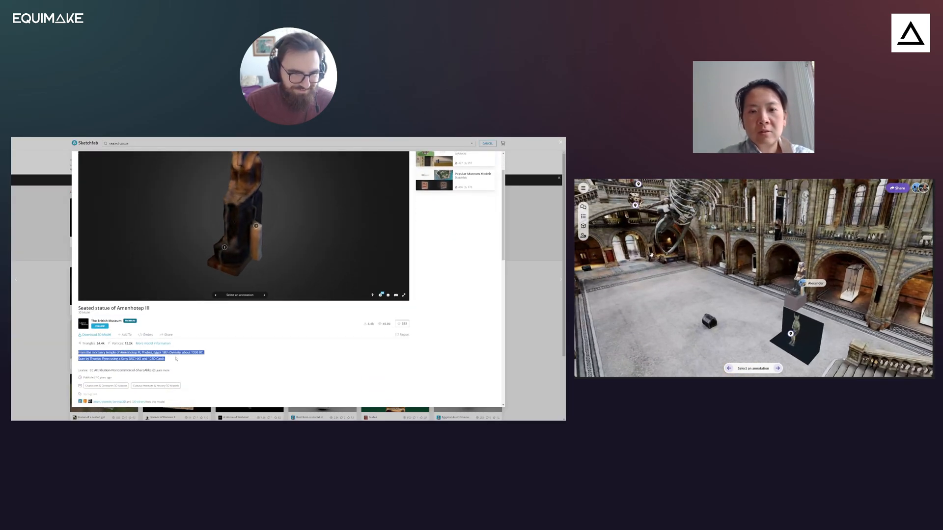
{"action": "key", "text": "alt+Tab"}
{"action": "left_click", "coordinate": [348, 308]}
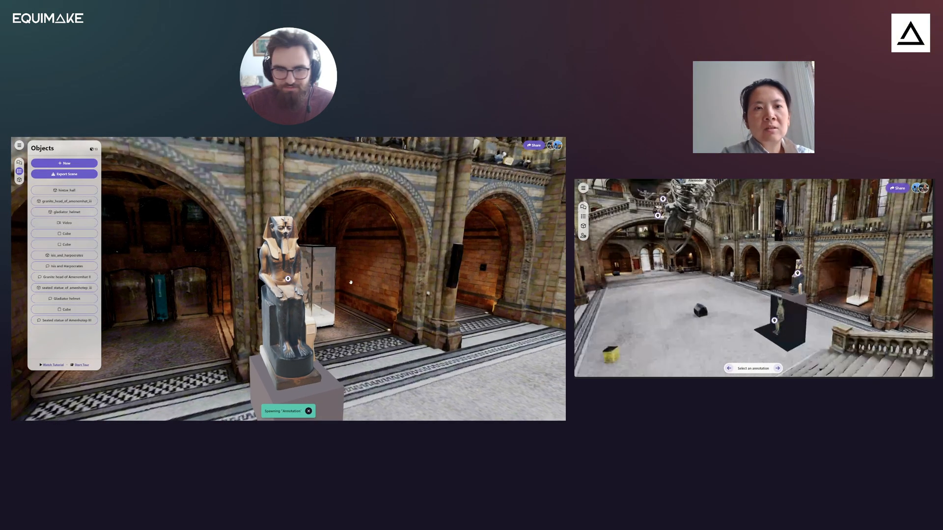
- Move the upright panel of the black stand to the arcade wall beside the seated statue
{"action": "mouse_move", "coordinate": [349, 291]}
{"action": "left_mouse_down"}
{"action": "mouse_move", "coordinate": [252, 282]}
{"action": "mouse_move", "coordinate": [314, 279]}
{"action": "mouse_move", "coordinate": [377, 258]}
{"action": "mouse_move", "coordinate": [288, 276]}
{"action": "left_mouse_up"}
{"action": "scroll", "coordinate": [314, 279], "scroll_direction": "down", "scroll_amount": 8}
{"action": "left_click", "coordinate": [583, 235]}
{"action": "scroll", "coordinate": [313, 276], "scroll_direction": "up", "scroll_amount": 4}
{"action": "scroll", "coordinate": [637, 291], "scroll_direction": "down", "scroll_amount": 1}
{"action": "left_click", "coordinate": [346, 318]}
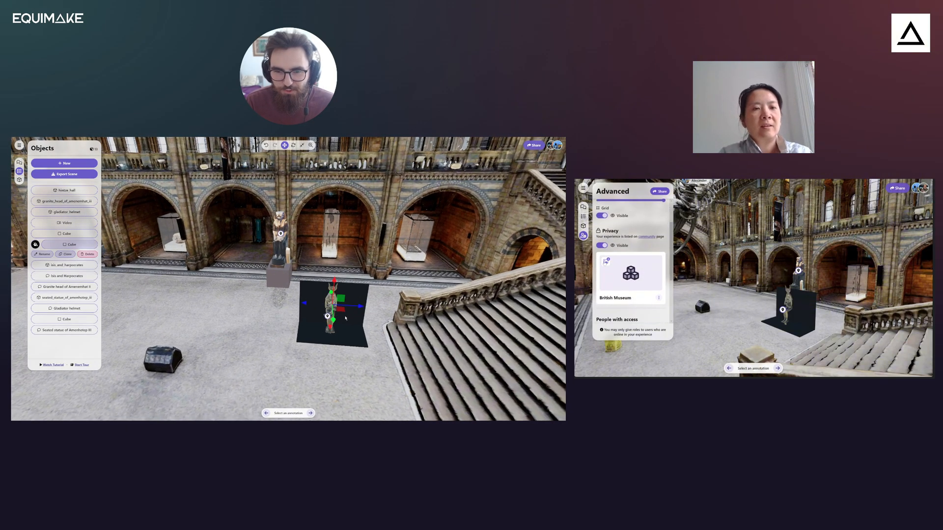
{"action": "left_click_drag", "start_coordinate": [345, 318], "coordinate": [217, 263]}
{"action": "left_click", "coordinate": [584, 237]}
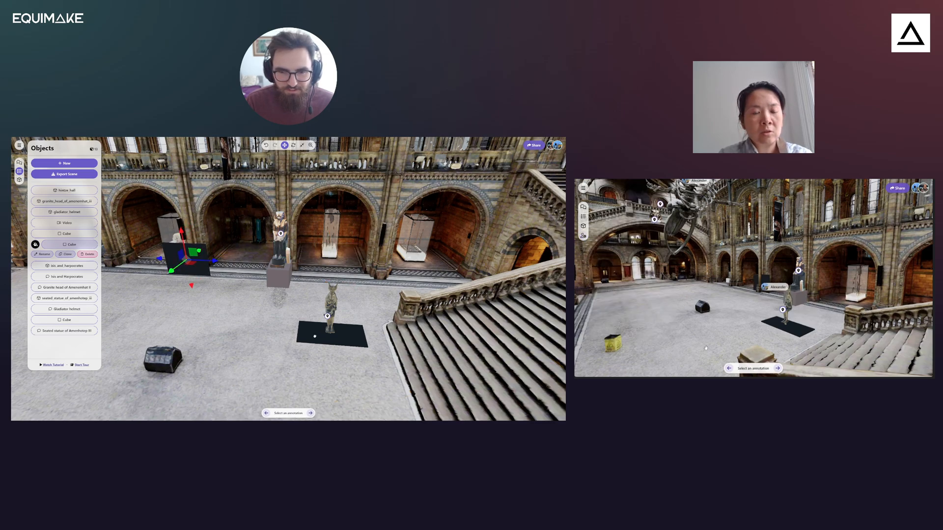
- Move the black floor panel under the relocated upright panel and place the Isis and Harpocrates statue on the stand
{"action": "left_click", "coordinate": [314, 337]}
{"action": "left_click_drag", "start_coordinate": [315, 337], "coordinate": [191, 291]}
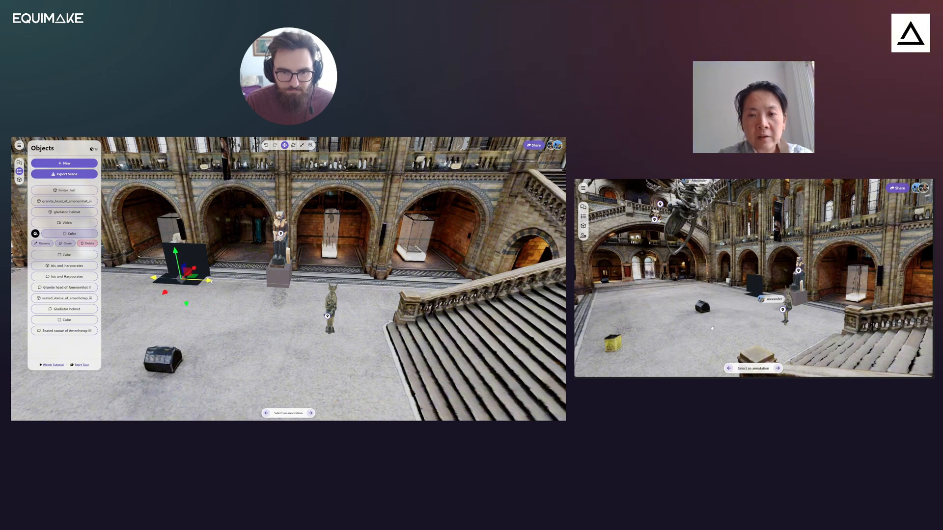
{"action": "left_click_drag", "start_coordinate": [730, 329], "coordinate": [714, 331]}
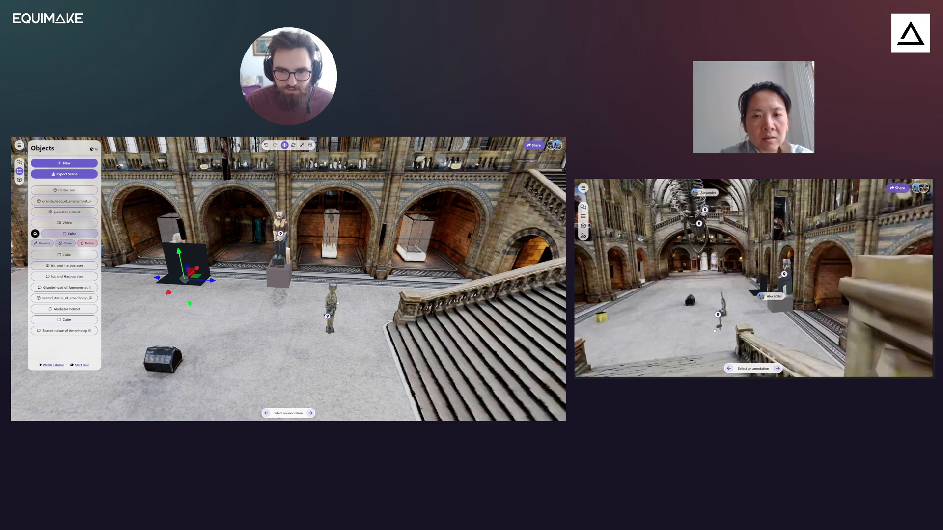
{"action": "left_click", "coordinate": [329, 302]}
{"action": "left_click_drag", "start_coordinate": [289, 294], "coordinate": [183, 280]}
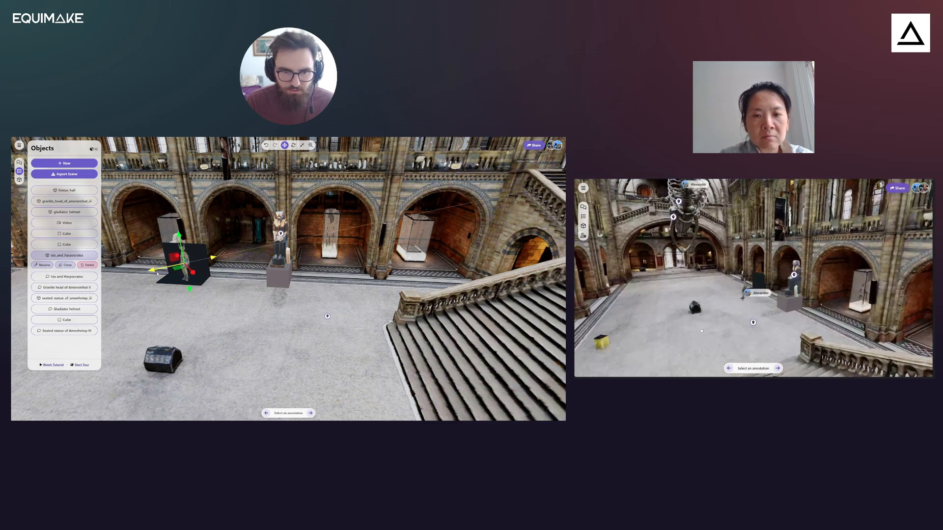
- Move the Isis and Harpocrates annotation across the hall to its statue on the relocated black stand
{"action": "left_click", "coordinate": [328, 316]}
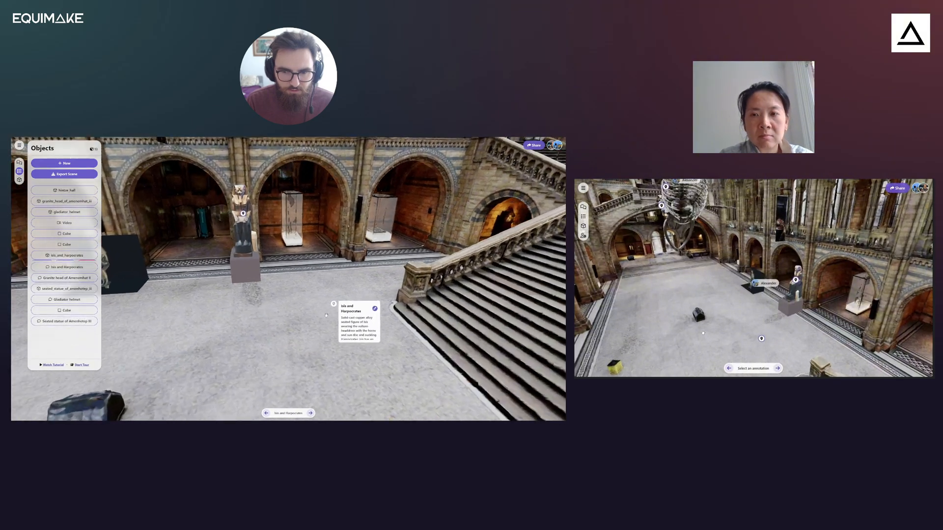
{"action": "left_click", "coordinate": [332, 285]}
{"action": "left_click", "coordinate": [323, 309]}
{"action": "scroll", "coordinate": [322, 295], "scroll_direction": "down", "scroll_amount": 6}
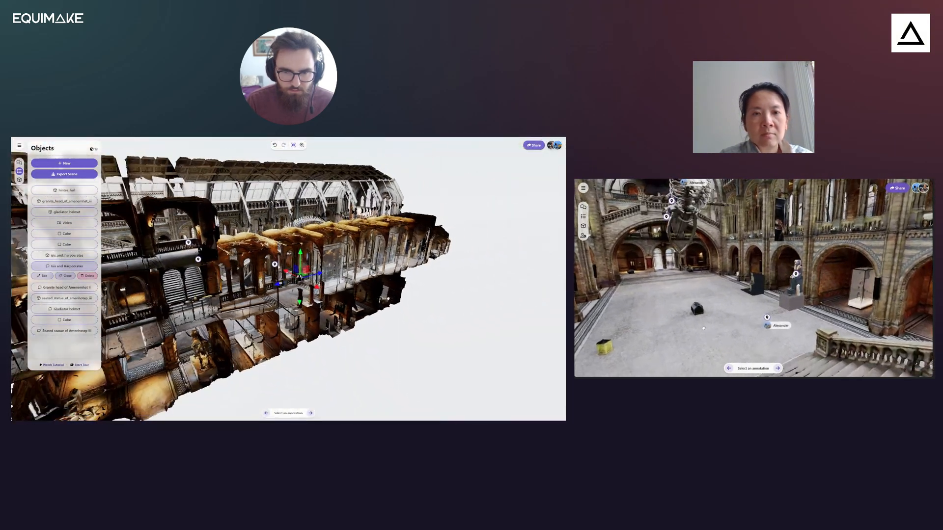
{"action": "scroll", "coordinate": [367, 244], "scroll_direction": "up", "scroll_amount": 4}
{"action": "left_click_drag", "start_coordinate": [367, 244], "coordinate": [359, 311]}
{"action": "mouse_move", "coordinate": [393, 282]}
{"action": "left_mouse_down"}
{"action": "mouse_move", "coordinate": [316, 309]}
{"action": "mouse_move", "coordinate": [319, 280]}
{"action": "mouse_move", "coordinate": [257, 304]}
{"action": "left_mouse_up"}
{"action": "key", "text": "f"}
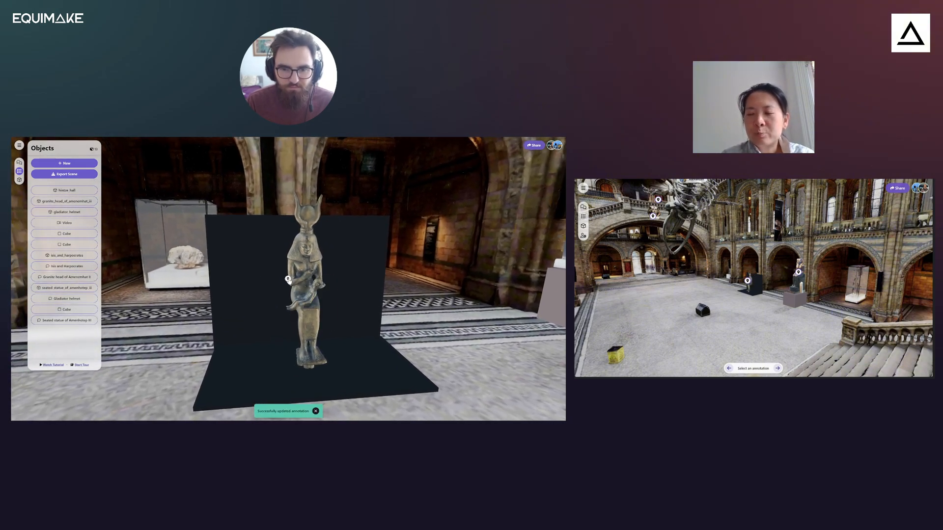
- Select the black stand's upright panel and examine the rearranged displays close up and from across the hall
{"action": "mouse_move", "coordinate": [302, 261]}
{"action": "left_mouse_down"}
{"action": "mouse_move", "coordinate": [266, 262]}
{"action": "mouse_move", "coordinate": [301, 283]}
{"action": "left_mouse_up"}
{"action": "left_click", "coordinate": [301, 284]}
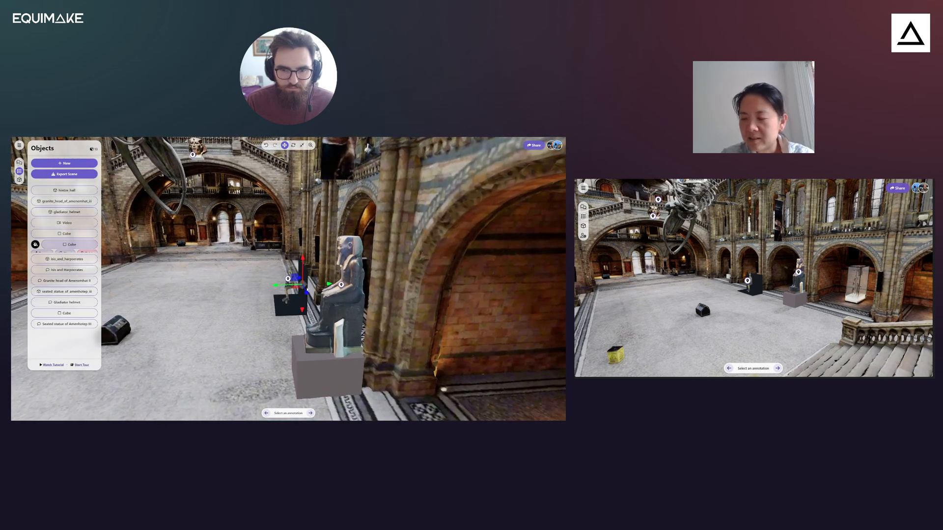
{"action": "left_click_drag", "start_coordinate": [363, 290], "coordinate": [303, 298]}
{"action": "scroll", "coordinate": [384, 303], "scroll_direction": "up", "scroll_amount": 6}
{"action": "scroll", "coordinate": [331, 268], "scroll_direction": "down", "scroll_amount": 10}
{"action": "left_click", "coordinate": [331, 268]}
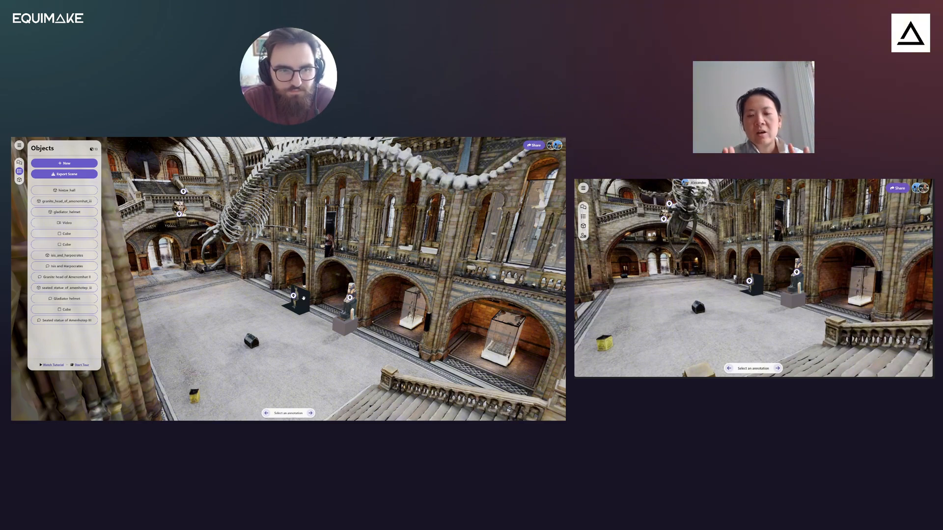
- Frame a wide view of the hall with the displays and set it as the experience's new preview image
{"action": "left_click", "coordinate": [19, 171]}
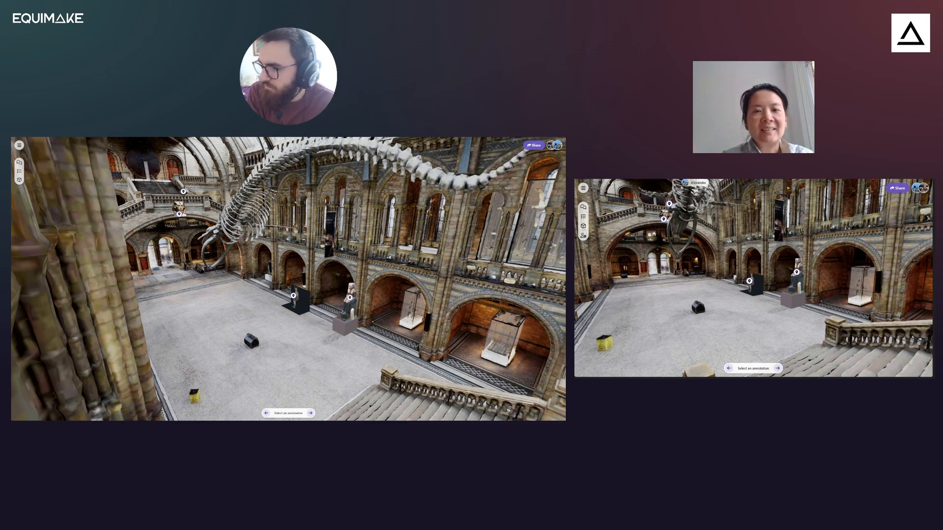
{"action": "left_click_drag", "start_coordinate": [719, 324], "coordinate": [686, 316]}
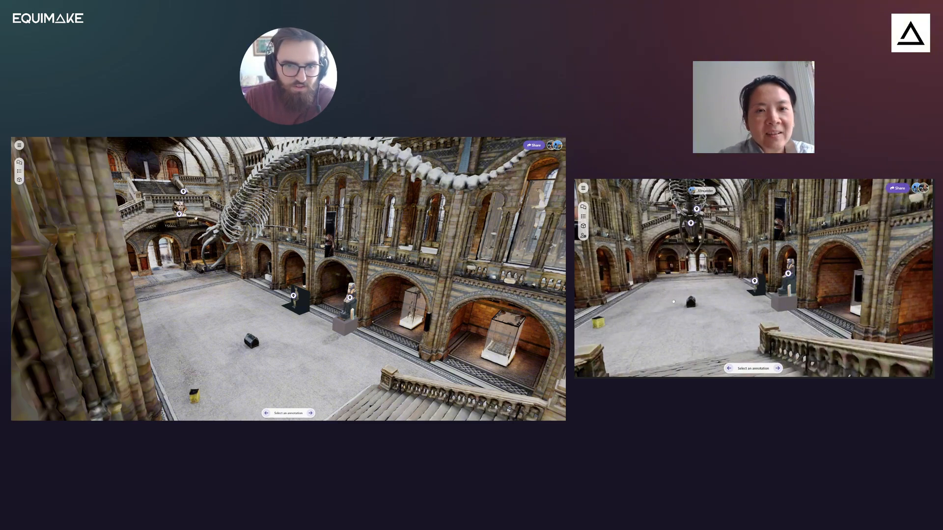
{"action": "left_click_drag", "start_coordinate": [673, 302], "coordinate": [703, 306]}
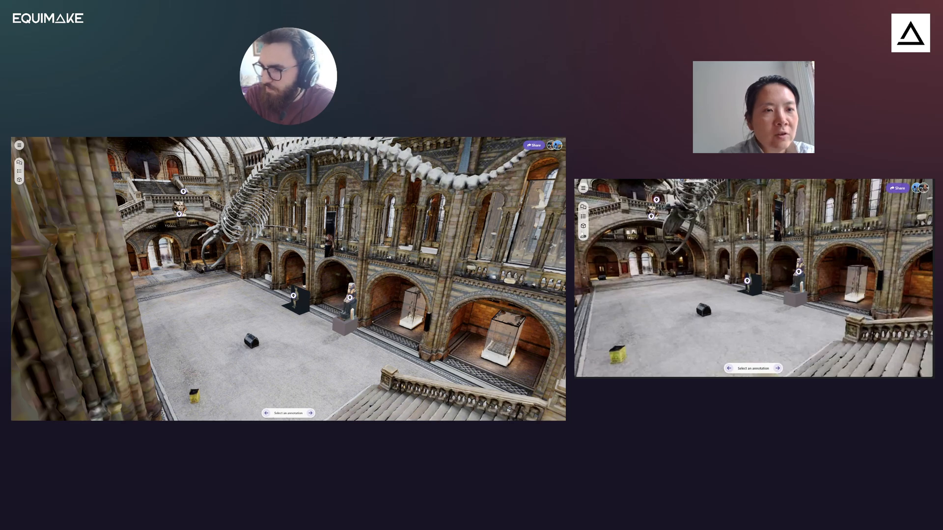
{"action": "left_click", "coordinate": [583, 235]}
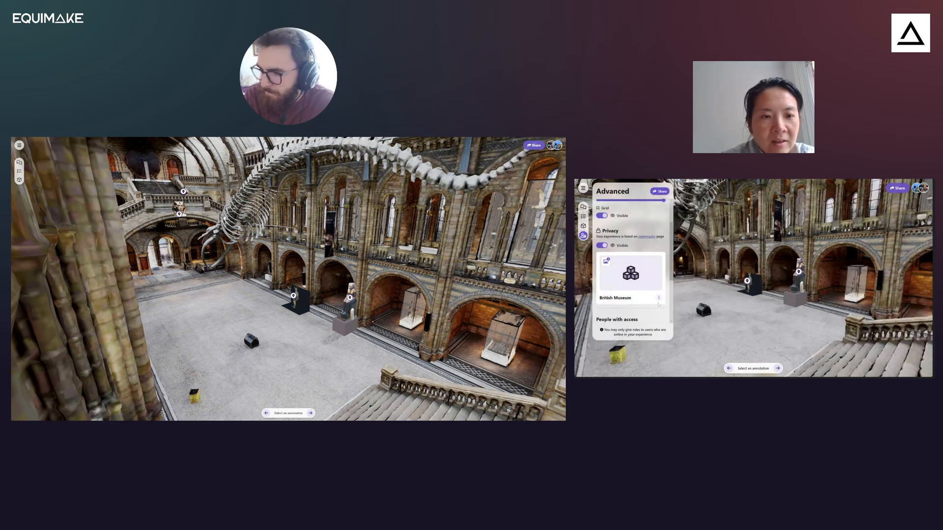
{"action": "left_click", "coordinate": [607, 261]}
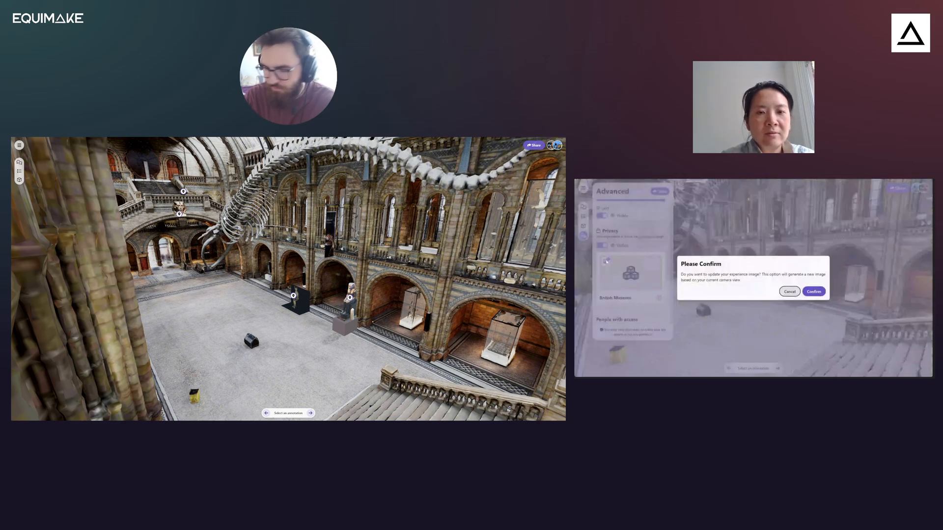
{"action": "left_click", "coordinate": [814, 292]}
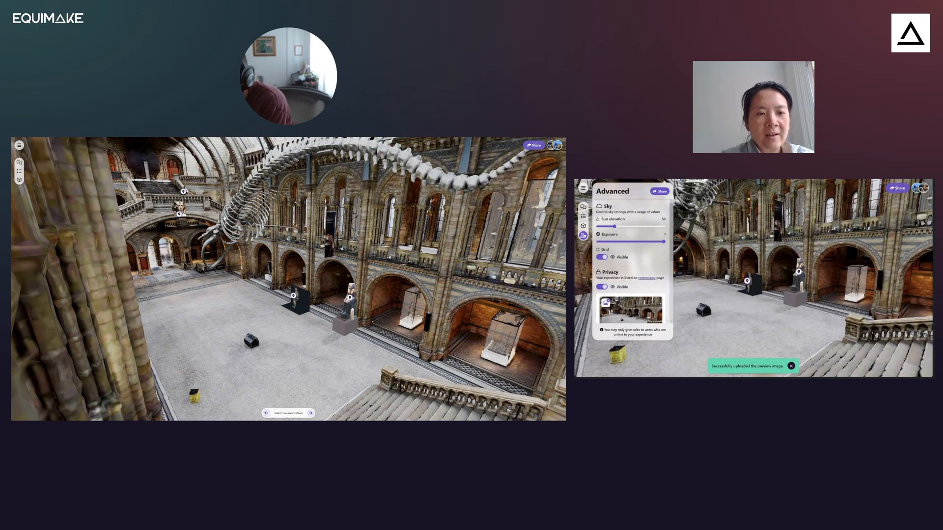
- Review the British Museum experience's privacy and access settings, and open the Community page in the other session
{"action": "scroll", "coordinate": [650, 311], "scroll_direction": "down", "scroll_amount": 2}
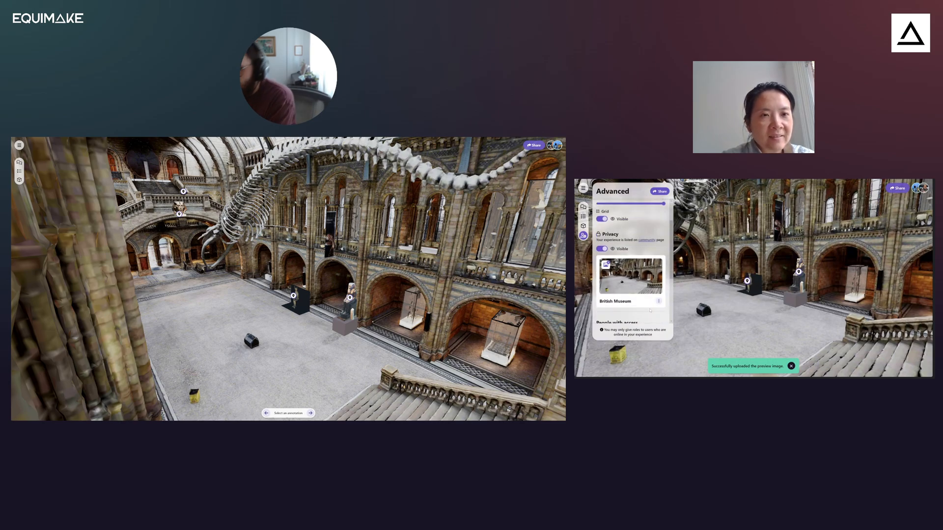
{"action": "scroll", "coordinate": [650, 311], "scroll_direction": "down", "scroll_amount": 2}
{"action": "left_click", "coordinate": [19, 145]}
{"action": "left_click", "coordinate": [32, 161]}
{"action": "scroll", "coordinate": [650, 311], "scroll_direction": "down", "scroll_amount": 3}
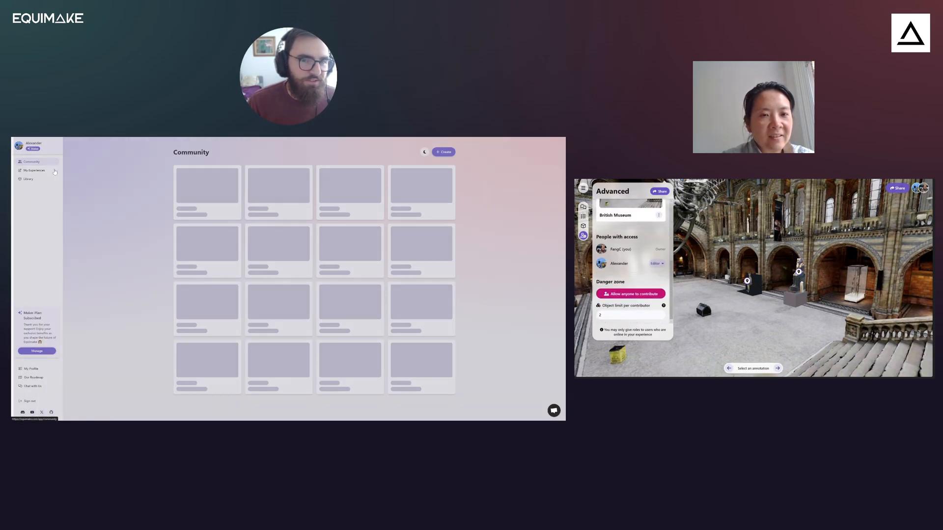
- Find the listed British Museum experience on the Community page and open it in the other session
{"action": "scroll", "coordinate": [145, 235], "scroll_direction": "down", "scroll_amount": 2}
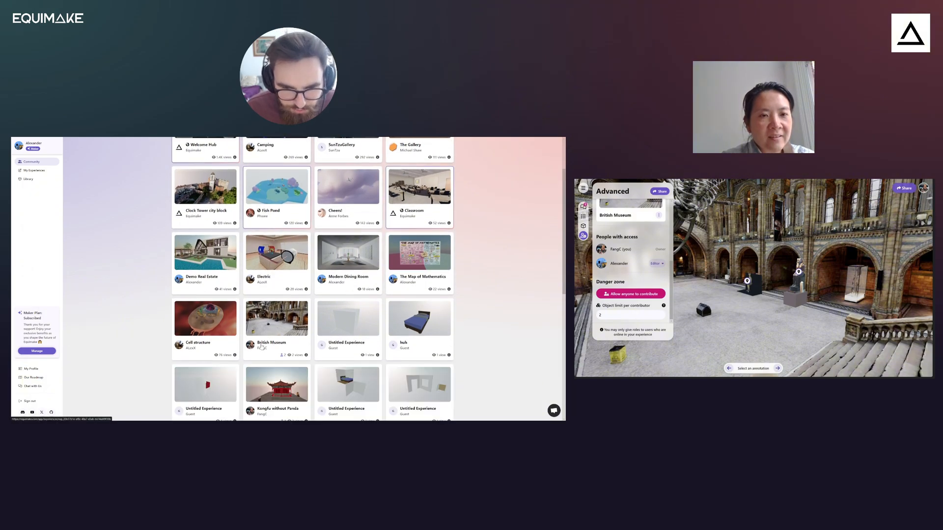
{"action": "scroll", "coordinate": [648, 246], "scroll_direction": "up", "scroll_amount": 5}
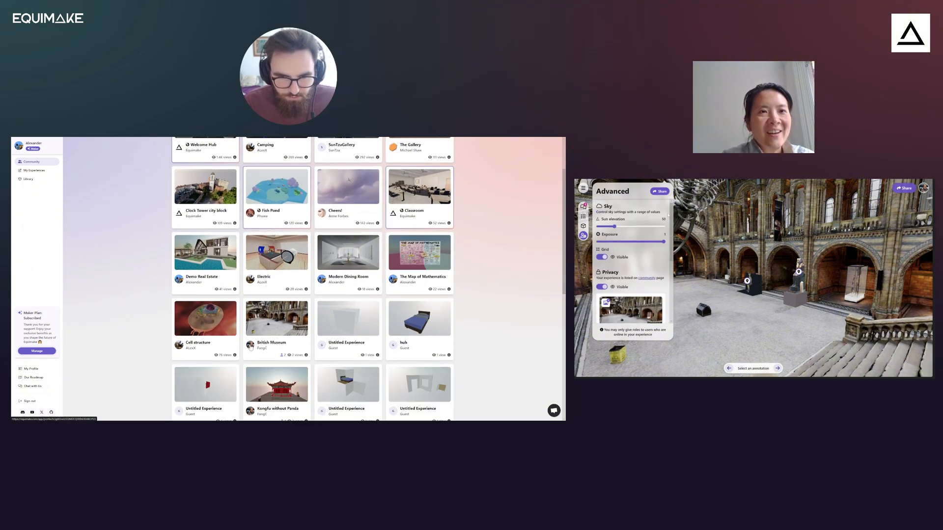
{"action": "left_click", "coordinate": [250, 345]}
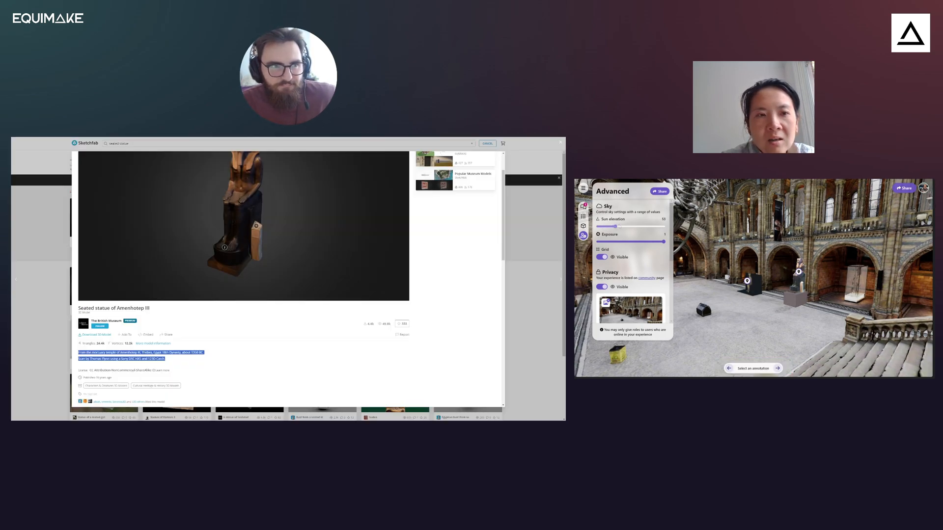
{"action": "left_click", "coordinate": [277, 318]}
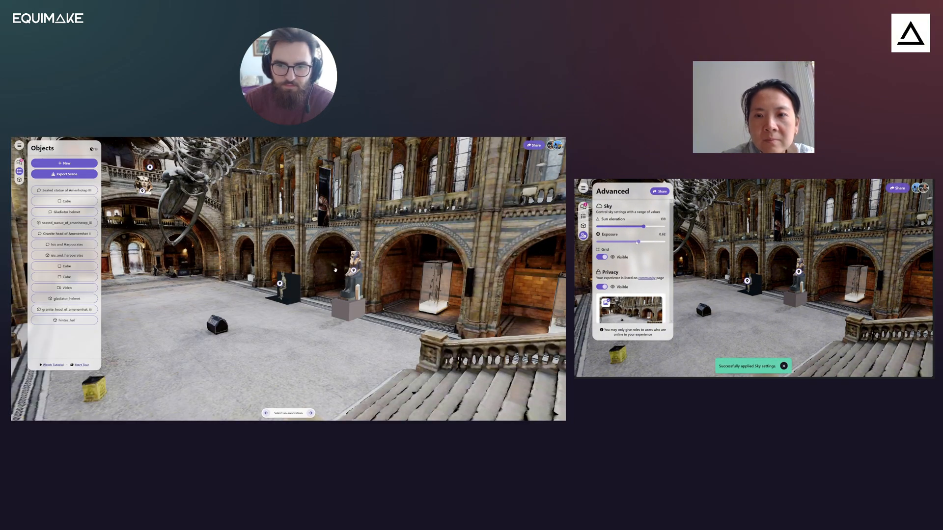
- Examine the black-stand statue, the seated statue and the surrounding hall from near and far in the reopened experience
{"action": "scroll", "coordinate": [336, 270], "scroll_direction": "up", "scroll_amount": 5}
{"action": "left_click_drag", "start_coordinate": [335, 271], "coordinate": [295, 250]}
{"action": "scroll", "coordinate": [323, 261], "scroll_direction": "down", "scroll_amount": 3}
{"action": "right_click_drag", "start_coordinate": [294, 251], "coordinate": [325, 281]}
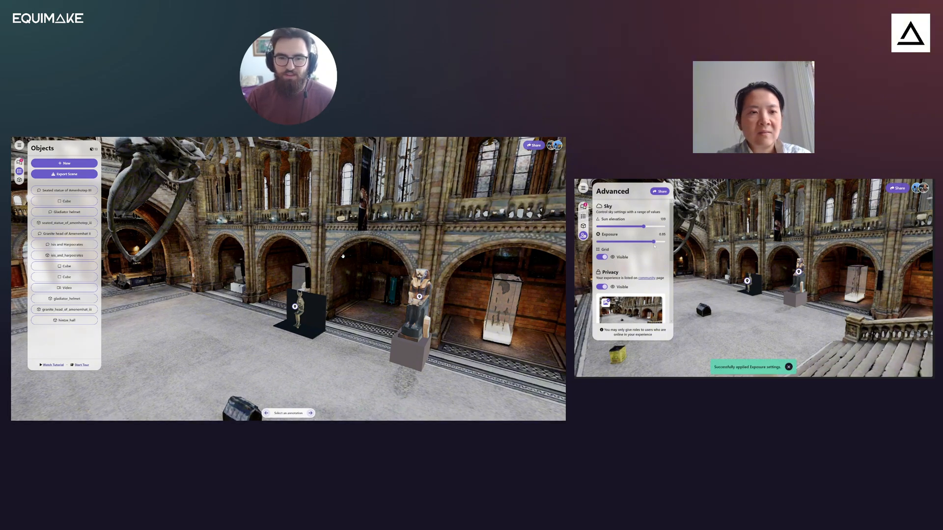
{"action": "scroll", "coordinate": [343, 257], "scroll_direction": "down", "scroll_amount": 4}
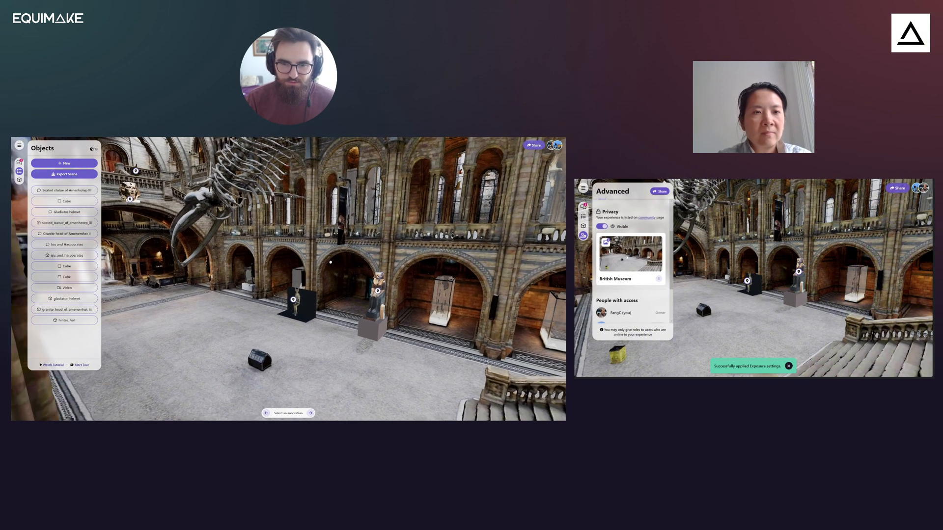
{"action": "mouse_move", "coordinate": [343, 256]}
{"action": "left_mouse_down"}
{"action": "mouse_move", "coordinate": [308, 256]}
{"action": "mouse_move", "coordinate": [340, 257]}
{"action": "mouse_move", "coordinate": [249, 280]}
{"action": "mouse_move", "coordinate": [255, 337]}
{"action": "mouse_move", "coordinate": [317, 317]}
{"action": "mouse_move", "coordinate": [327, 269]}
{"action": "mouse_move", "coordinate": [373, 266]}
{"action": "mouse_move", "coordinate": [328, 267]}
{"action": "left_mouse_up"}
{"action": "scroll", "coordinate": [350, 270], "scroll_direction": "up", "scroll_amount": 5}
{"action": "scroll", "coordinate": [349, 270], "scroll_direction": "down", "scroll_amount": 5}
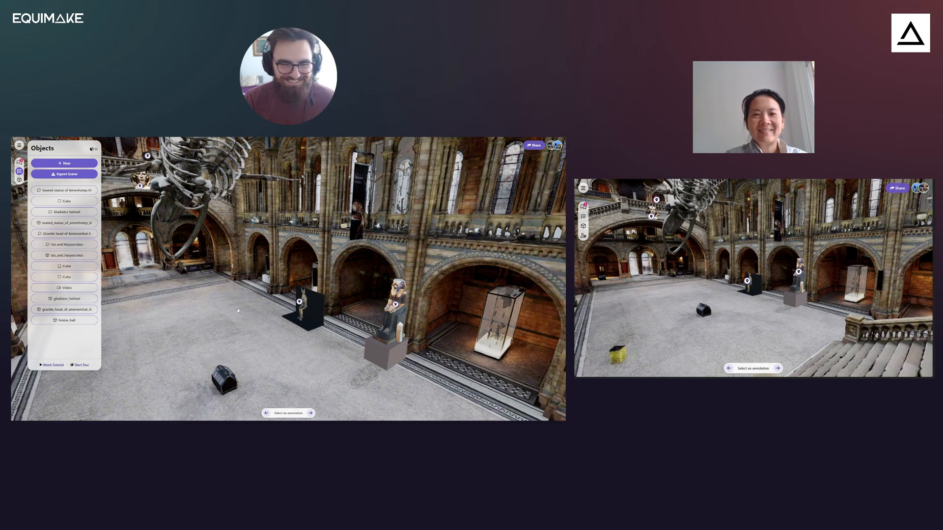